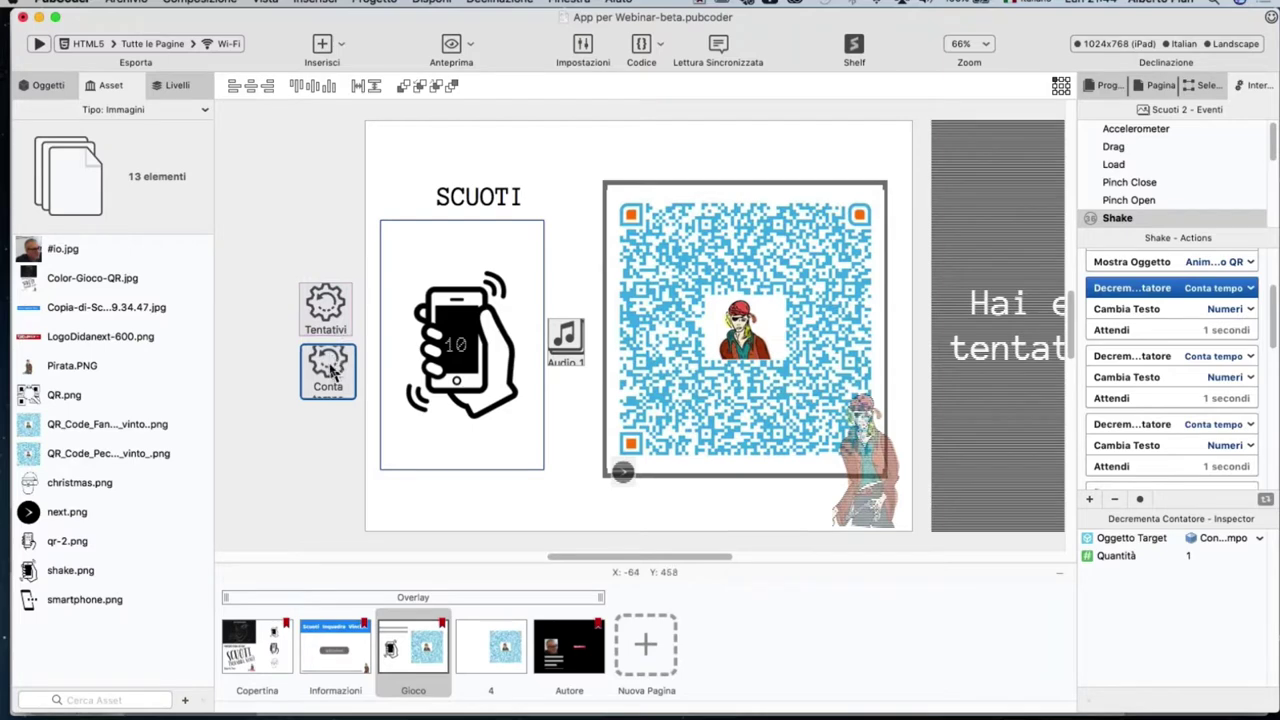
# Step: Align the Conta tempo counter beneath the Tentativi counter, at X -122, Y 420
pyautogui.click(284, 366)
pyautogui.click(312, 390)
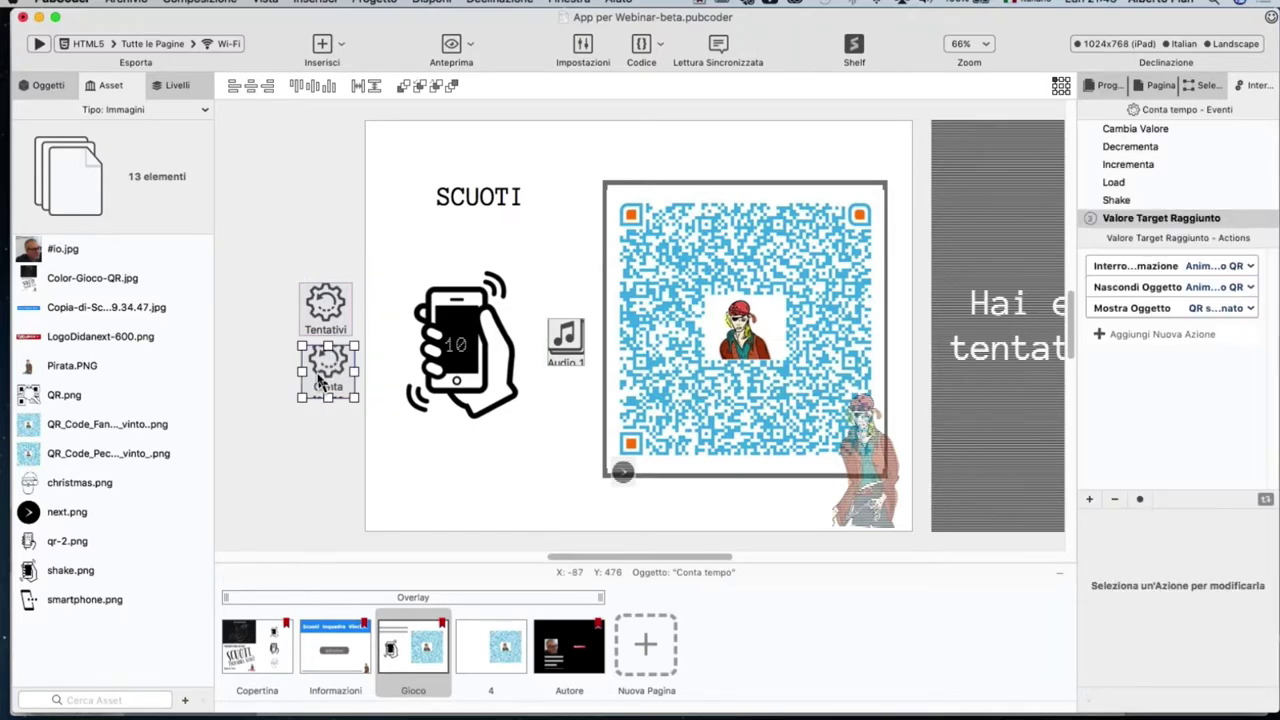
pyautogui.moveTo(309, 392)
pyautogui.mouseDown()
pyautogui.moveTo(298, 397)
pyautogui.moveTo(317, 393)
pyautogui.mouseUp()
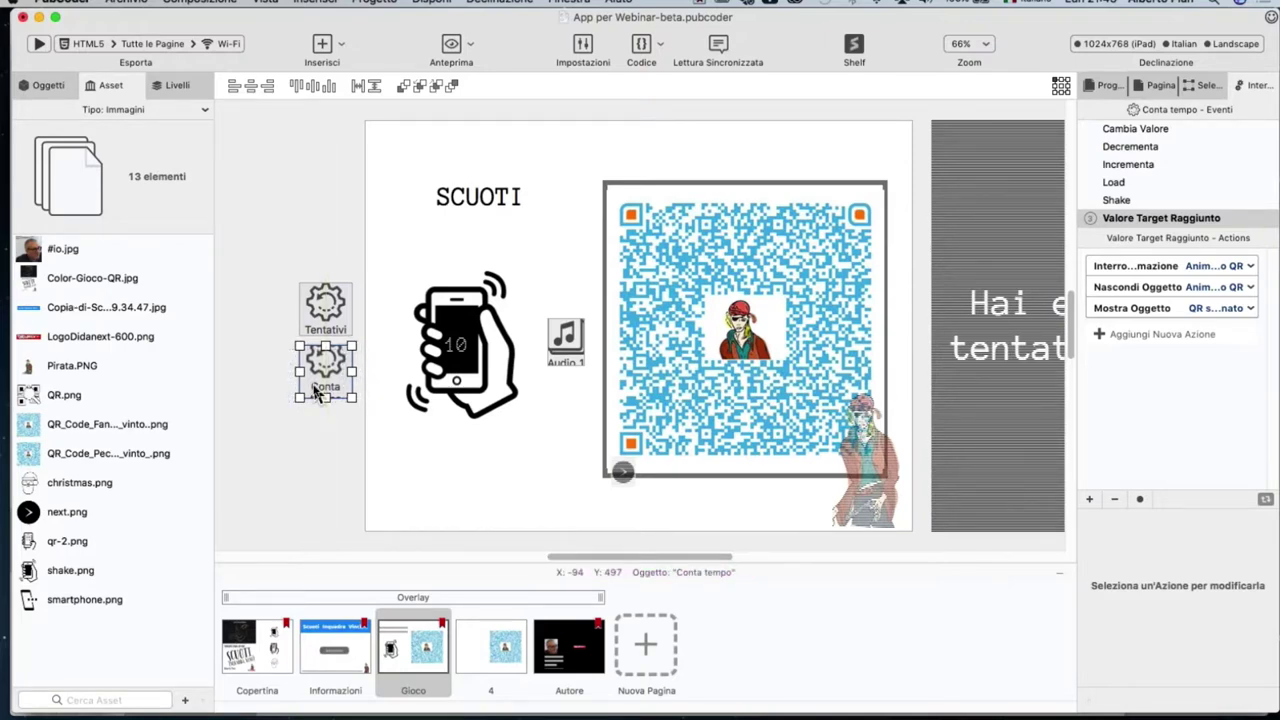
pyautogui.moveTo(314, 392); pyautogui.dragTo(313, 393)
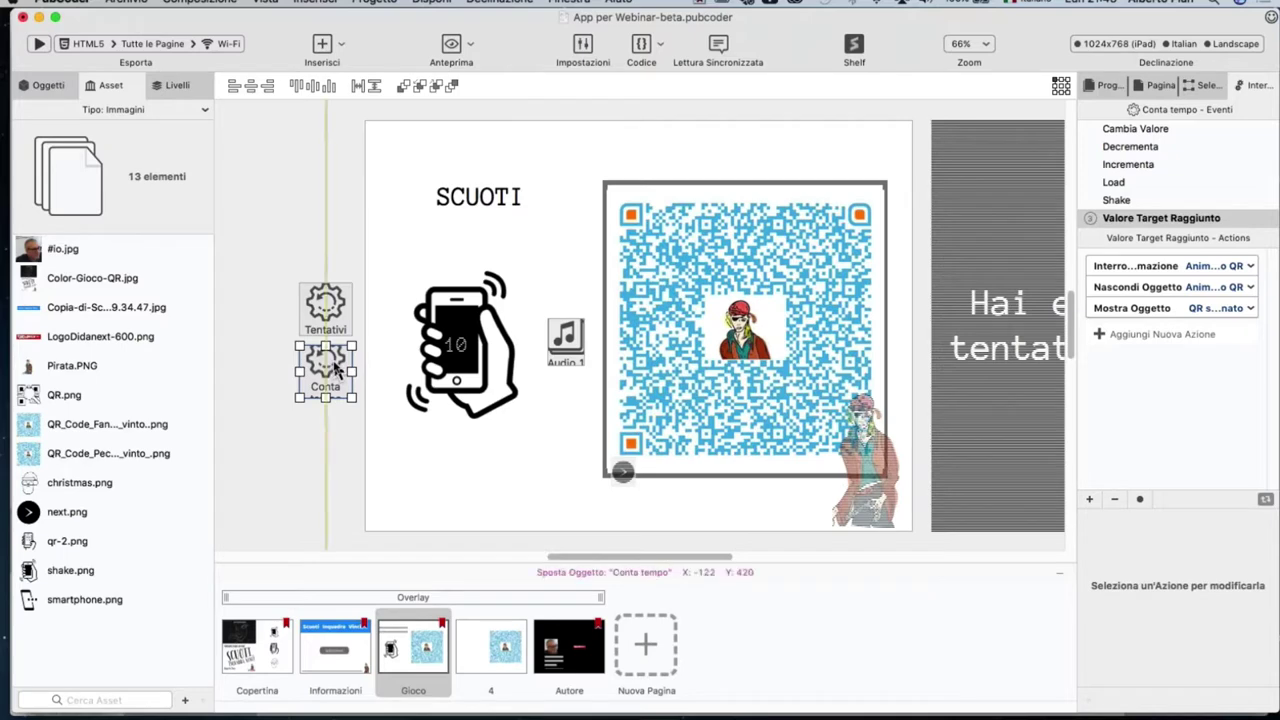
# Step: Check the labels of the Conta tempo and Tentativi counters, and view Tentativi's counter properties
pyautogui.doubleClick(335, 363)
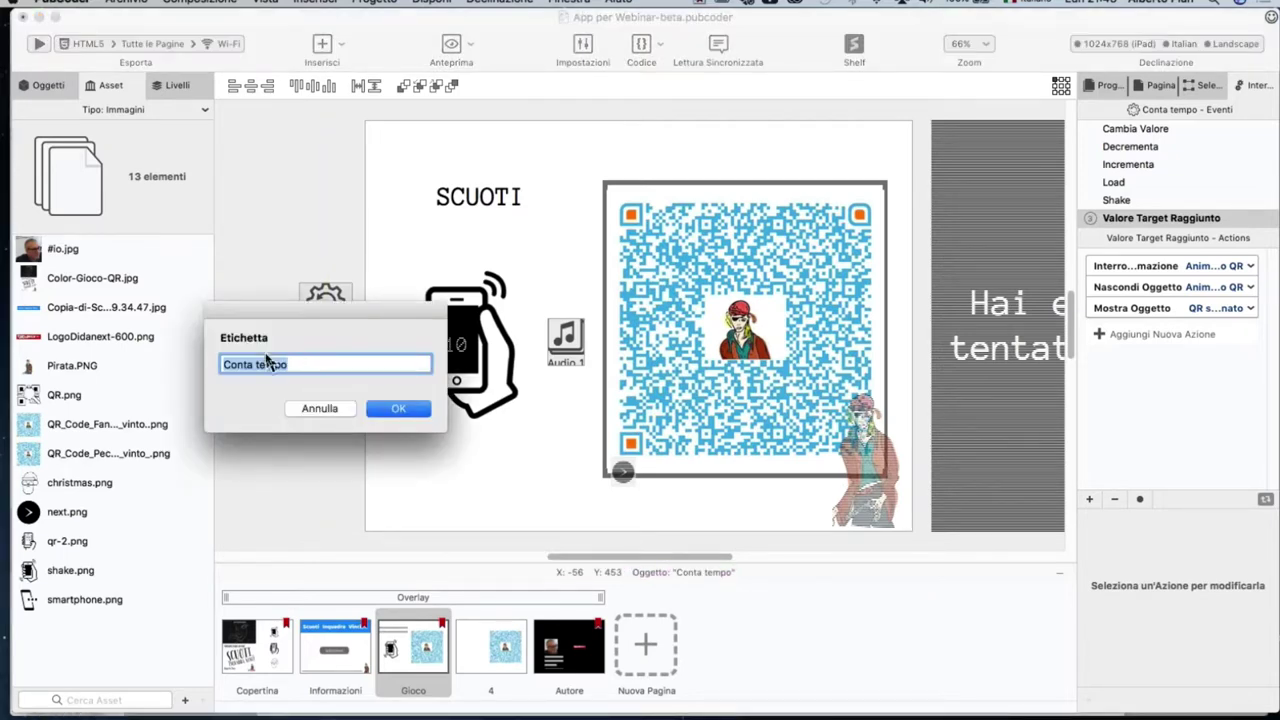
pyautogui.click(334, 406)
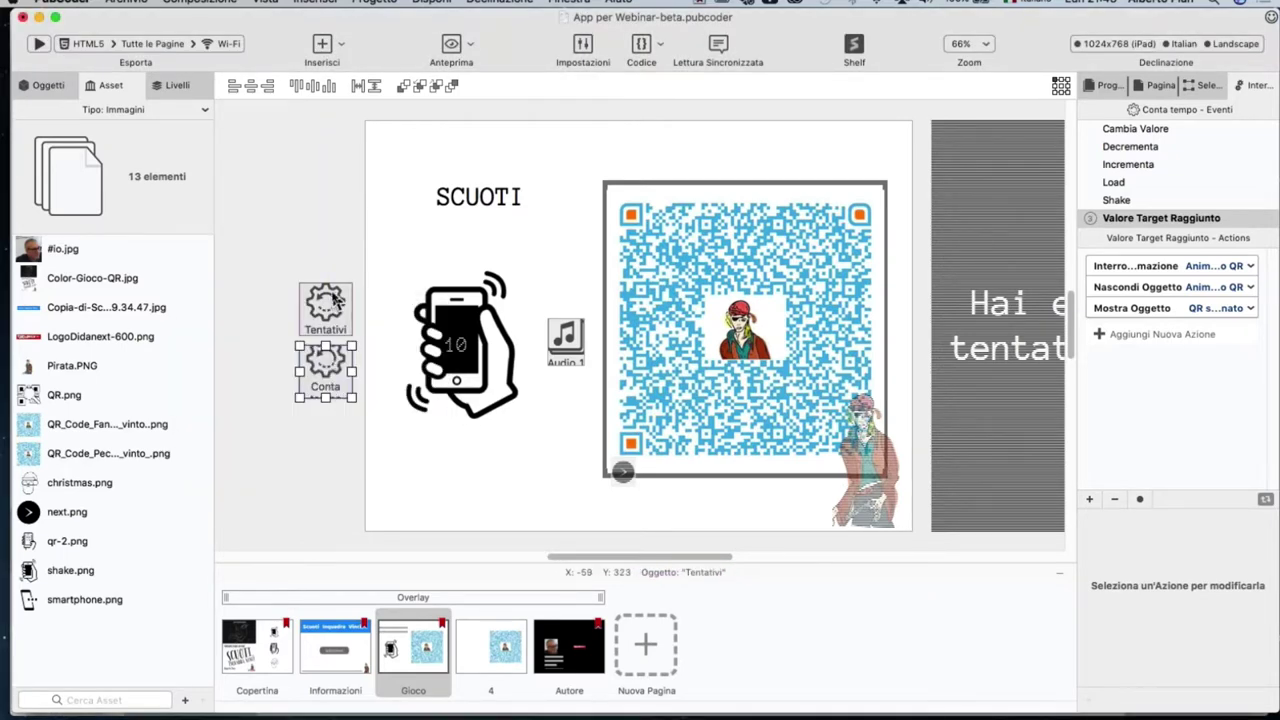
pyautogui.click(334, 302)
pyautogui.doubleClick(328, 308)
pyautogui.click(318, 346)
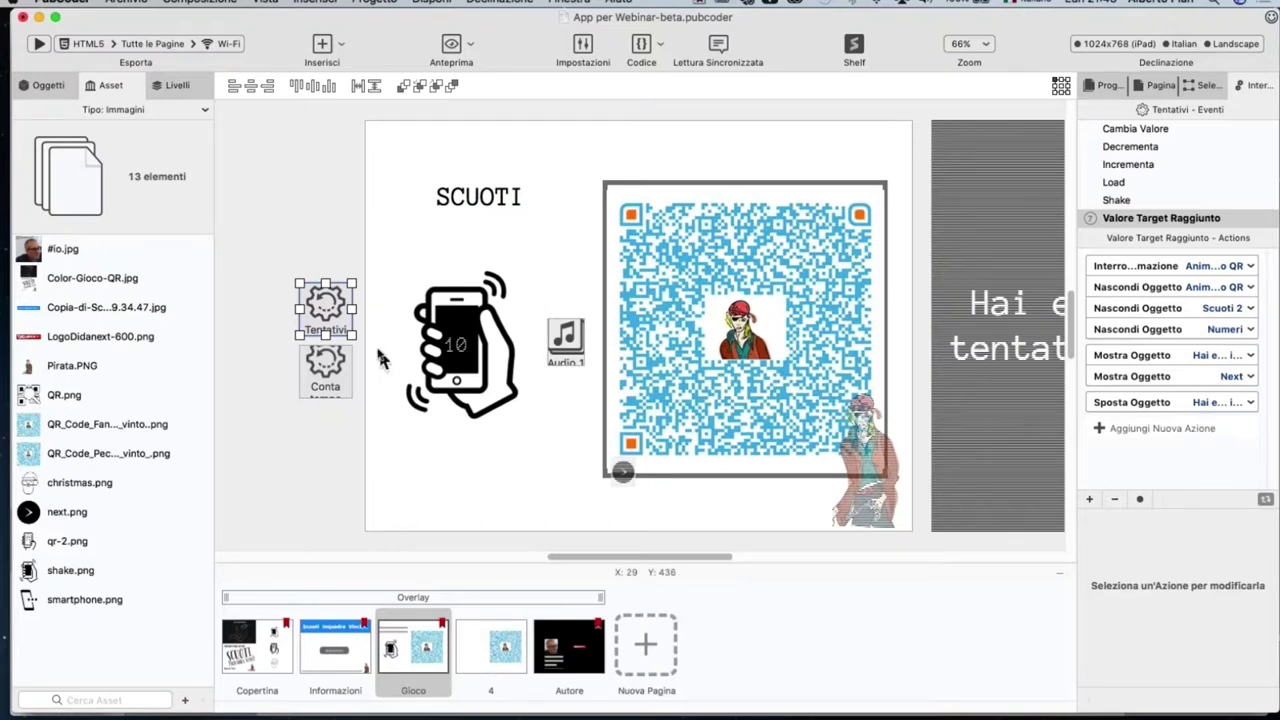
pyautogui.click(1208, 86)
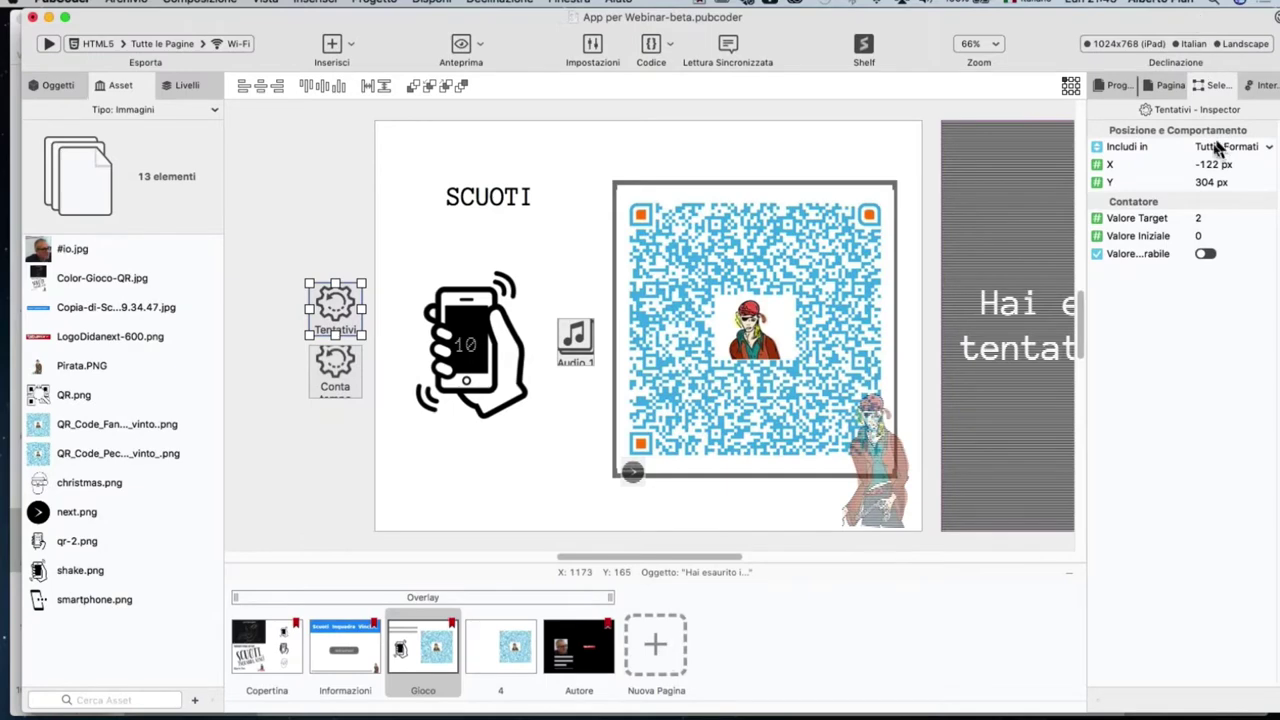
# Step: Add a Contatore object to page 4, beside the QR code at about X 265, Y 183 px
pyautogui.click(507, 640)
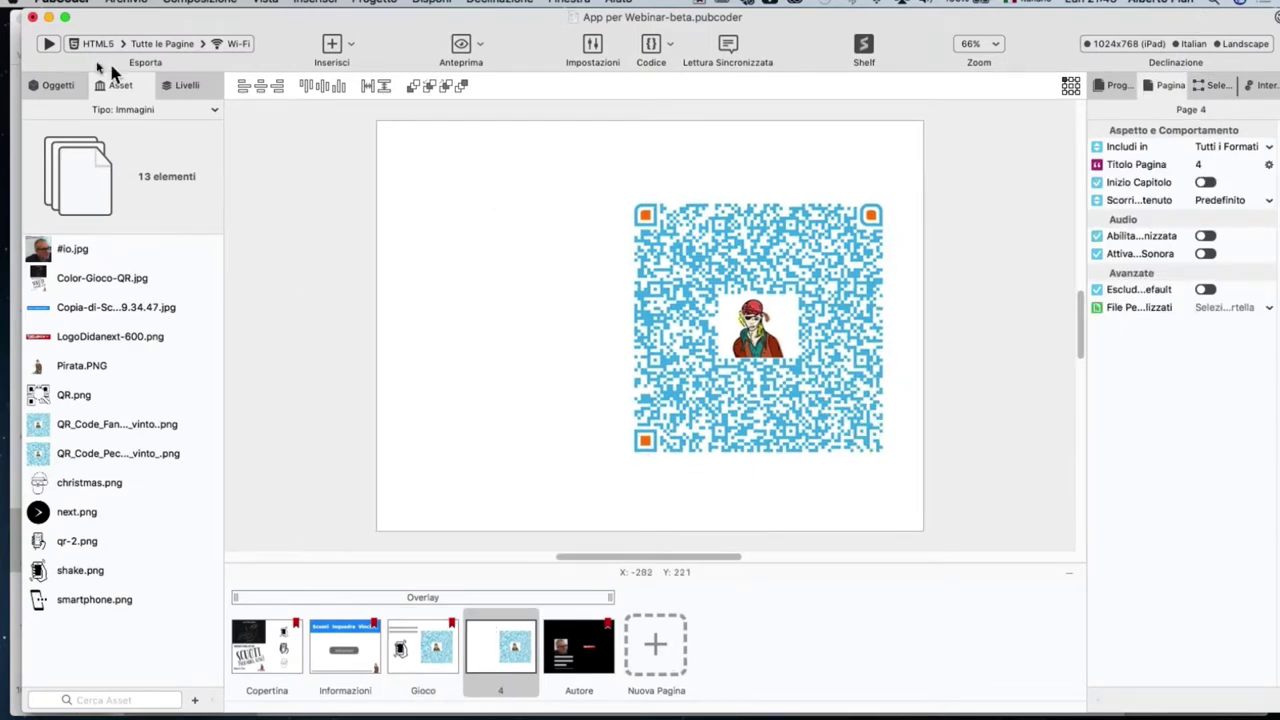
pyautogui.click(50, 86)
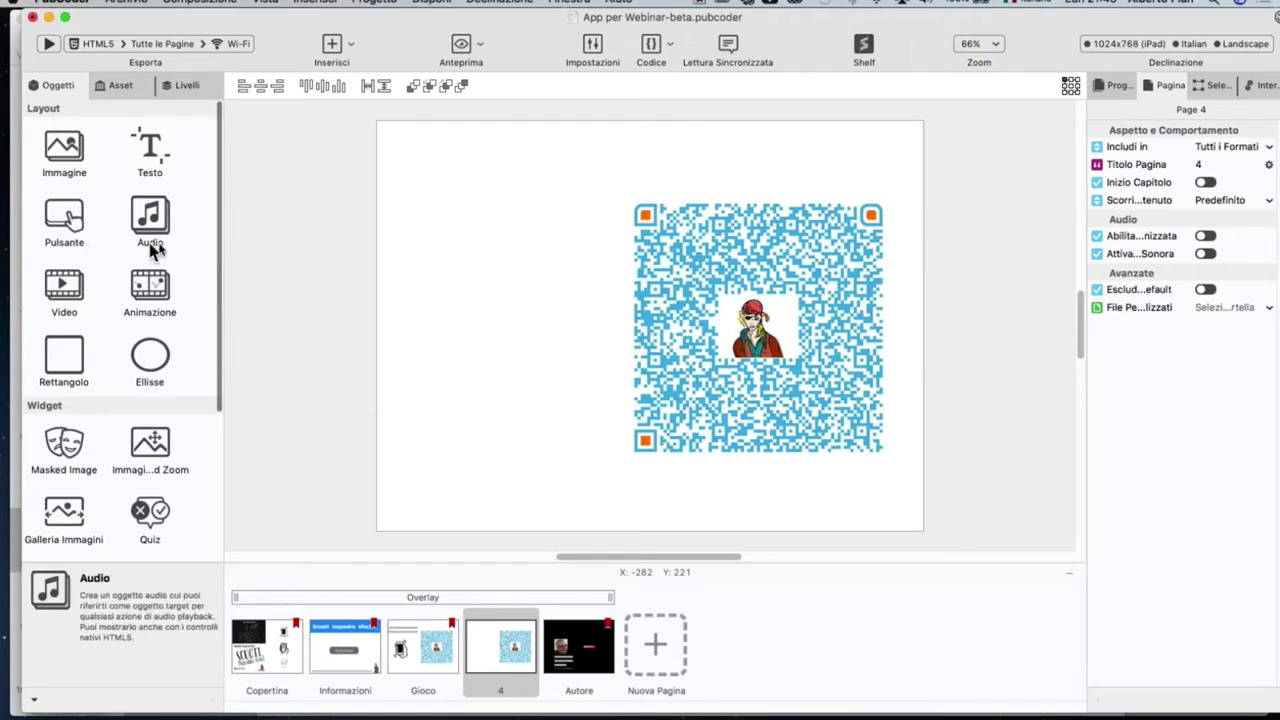
pyautogui.scroll(-2, 180, 257)
pyautogui.scroll(1, 180, 257)
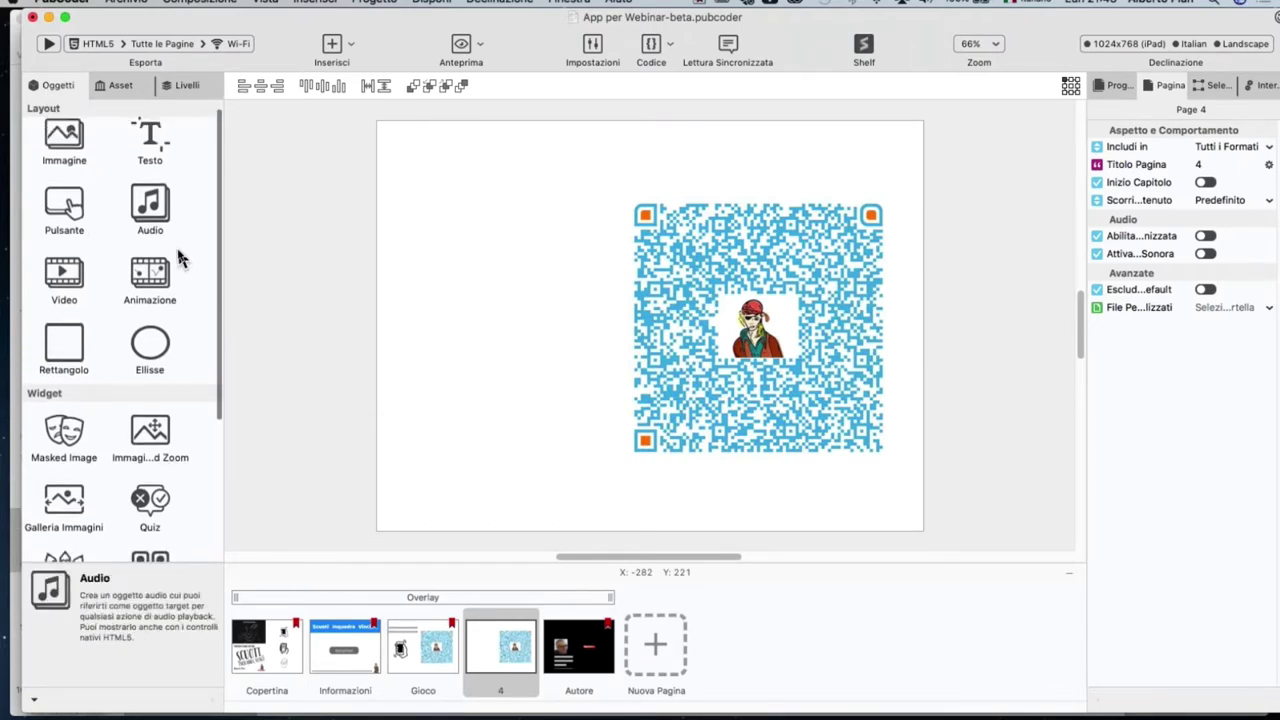
pyautogui.scroll(-5, 180, 258)
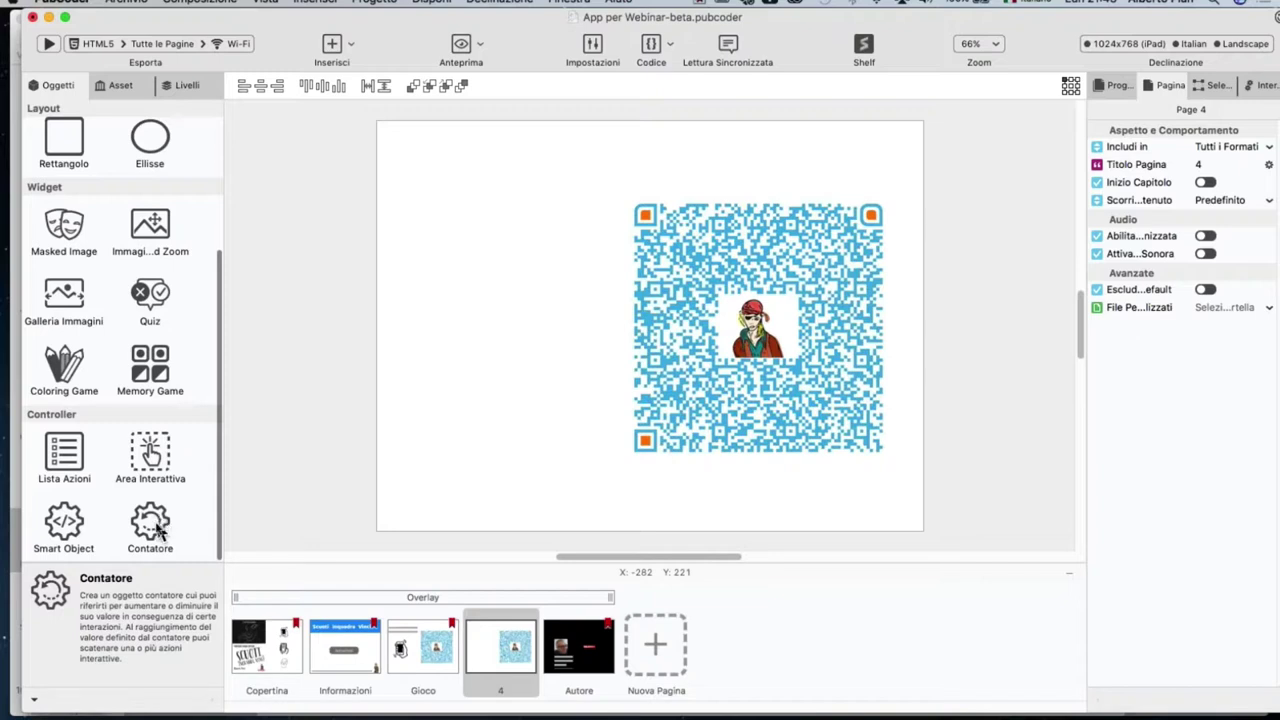
pyautogui.moveTo(152, 528); pyautogui.dragTo(547, 264)
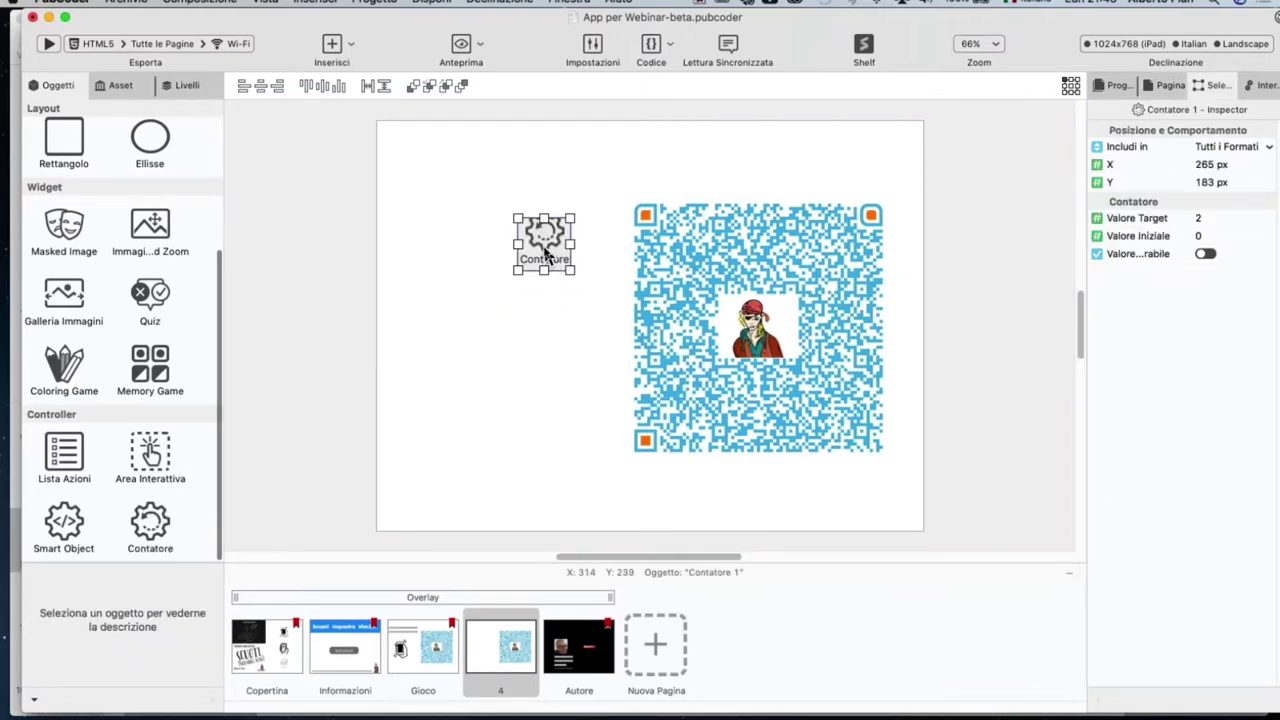
# Step: Label the new counter on page 4 "Conta il tempo" and move it to about X 305, Y 245 px
pyautogui.doubleClick(549, 260)
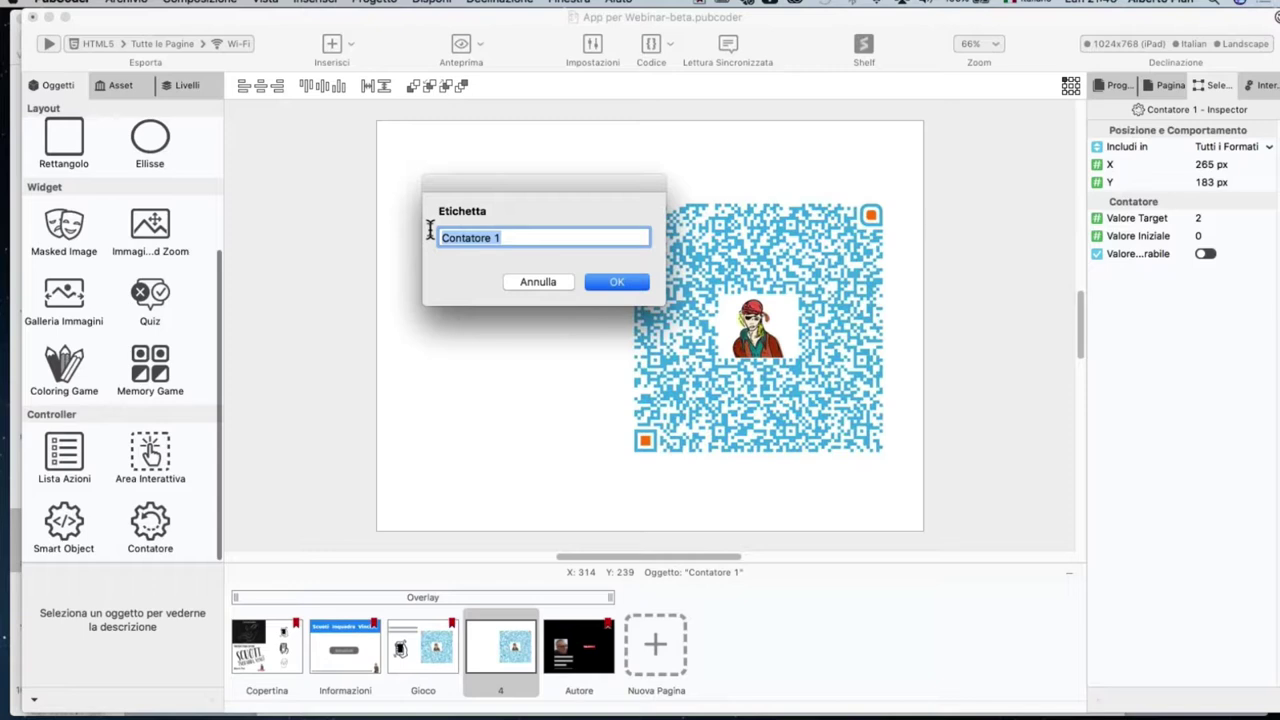
pyautogui.write('Conta ')
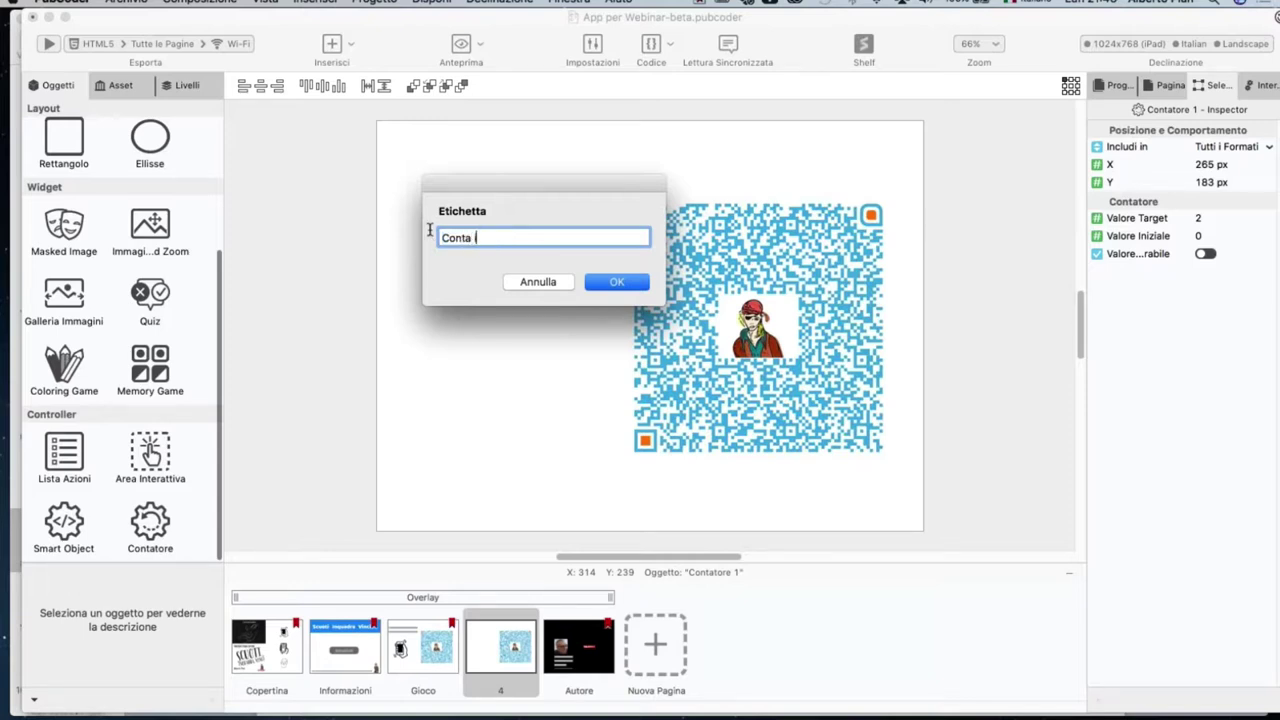
pyautogui.write('il numero')
pyautogui.press('BackSpace')
pyautogui.press('BackSpace')
pyautogui.press('BackSpace')
pyautogui.press('BackSpace')
pyautogui.press('BackSpace')
pyautogui.press('BackSpace')
pyautogui.write('tempo')
pyautogui.click(620, 282)
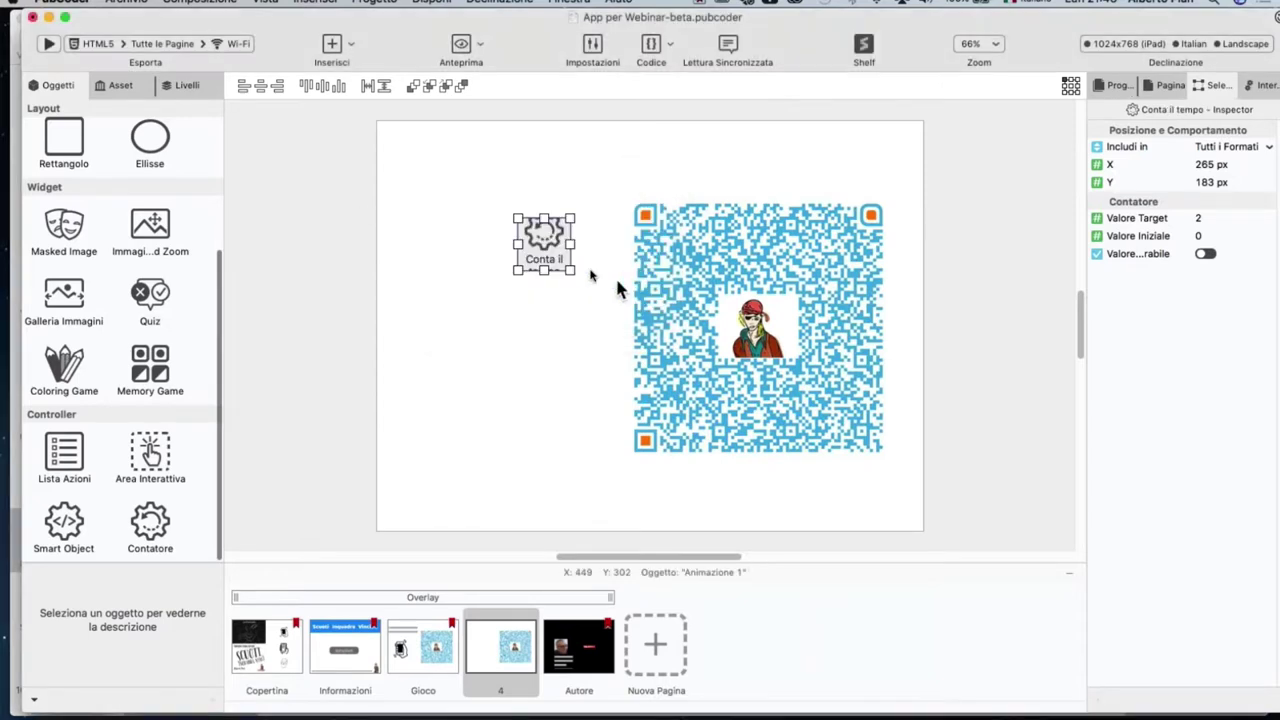
pyautogui.moveTo(545, 237); pyautogui.dragTo(565, 273)
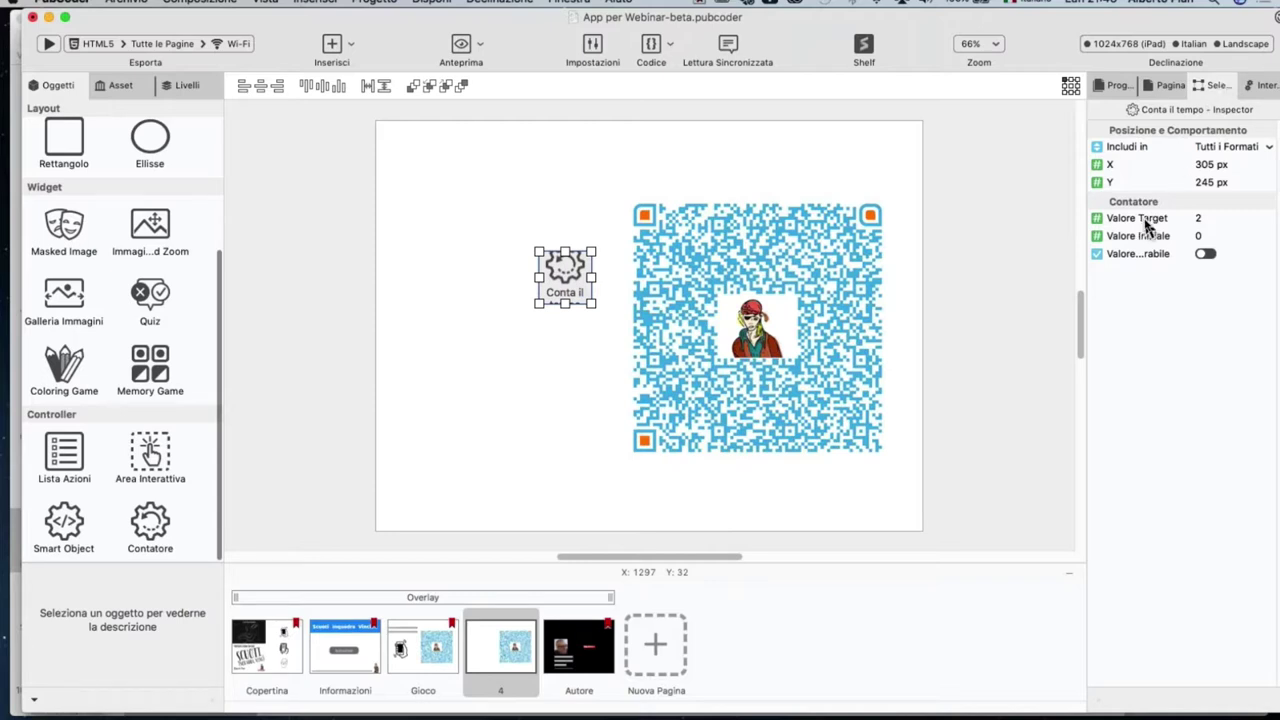
# Step: Set the Valore Target of the Conta il tempo counter to 10
pyautogui.click(1197, 218)
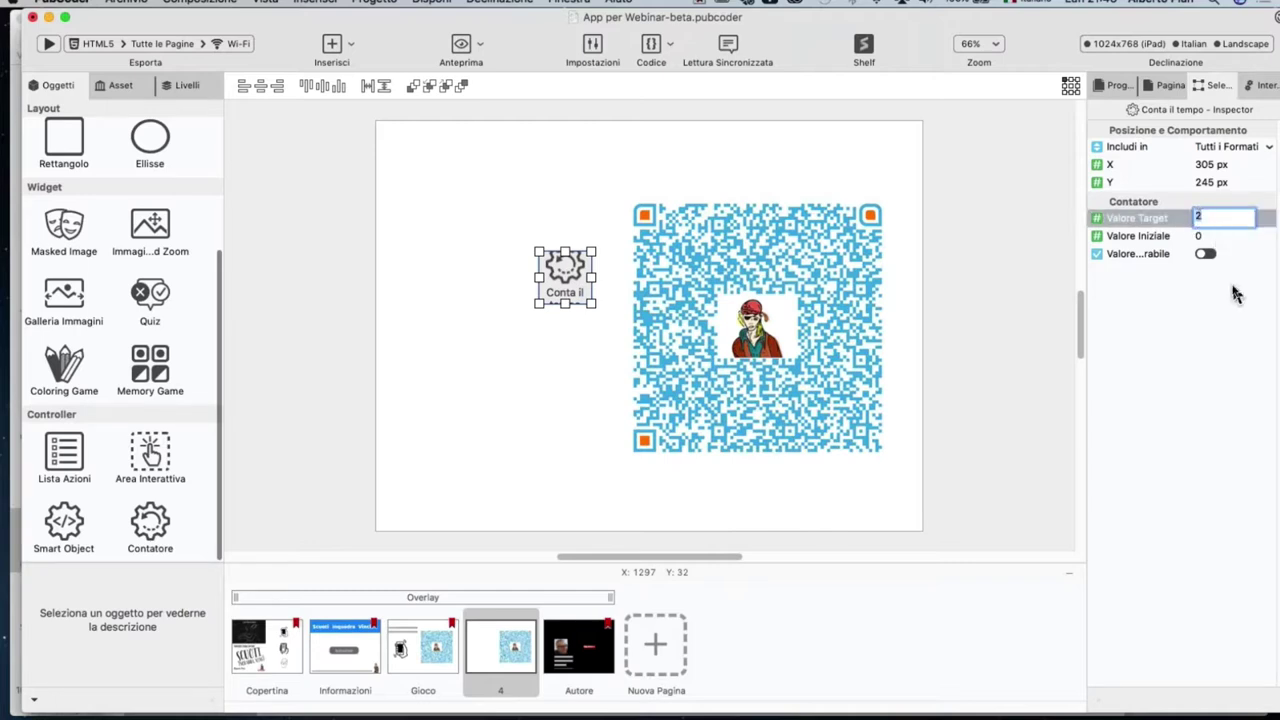
pyautogui.write('10')
pyautogui.click(1202, 237)
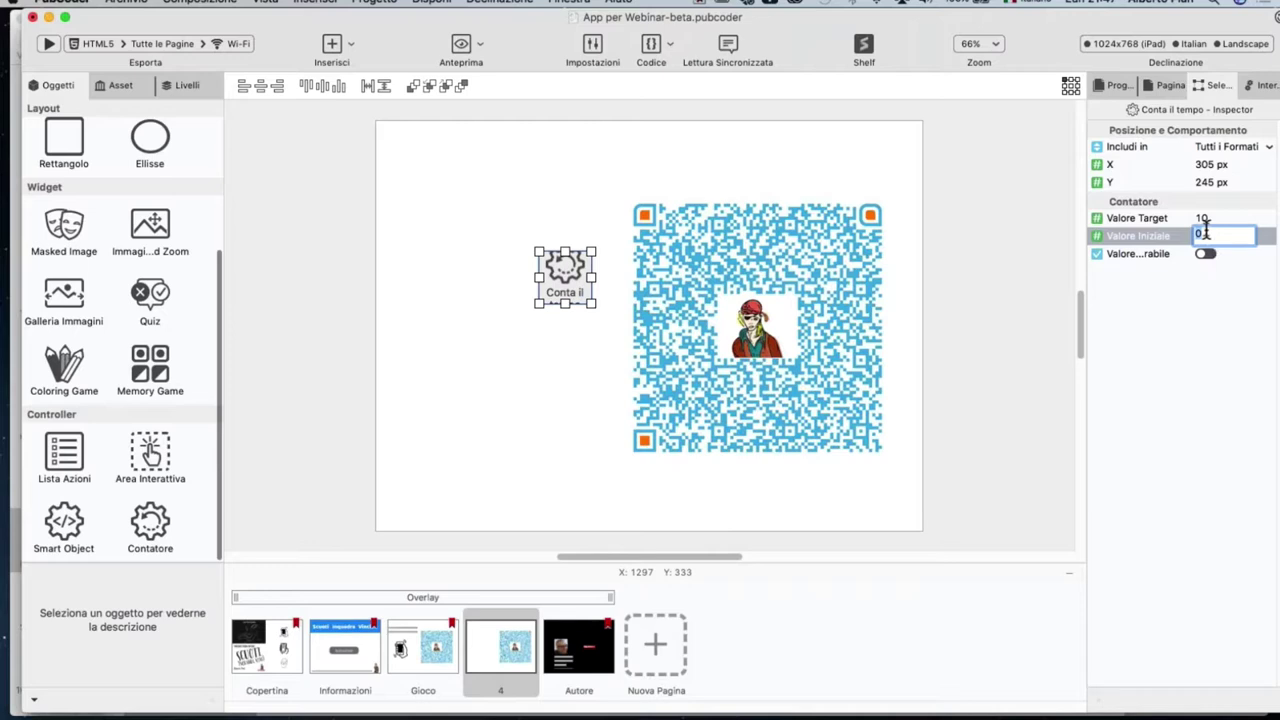
pyautogui.click(1206, 306)
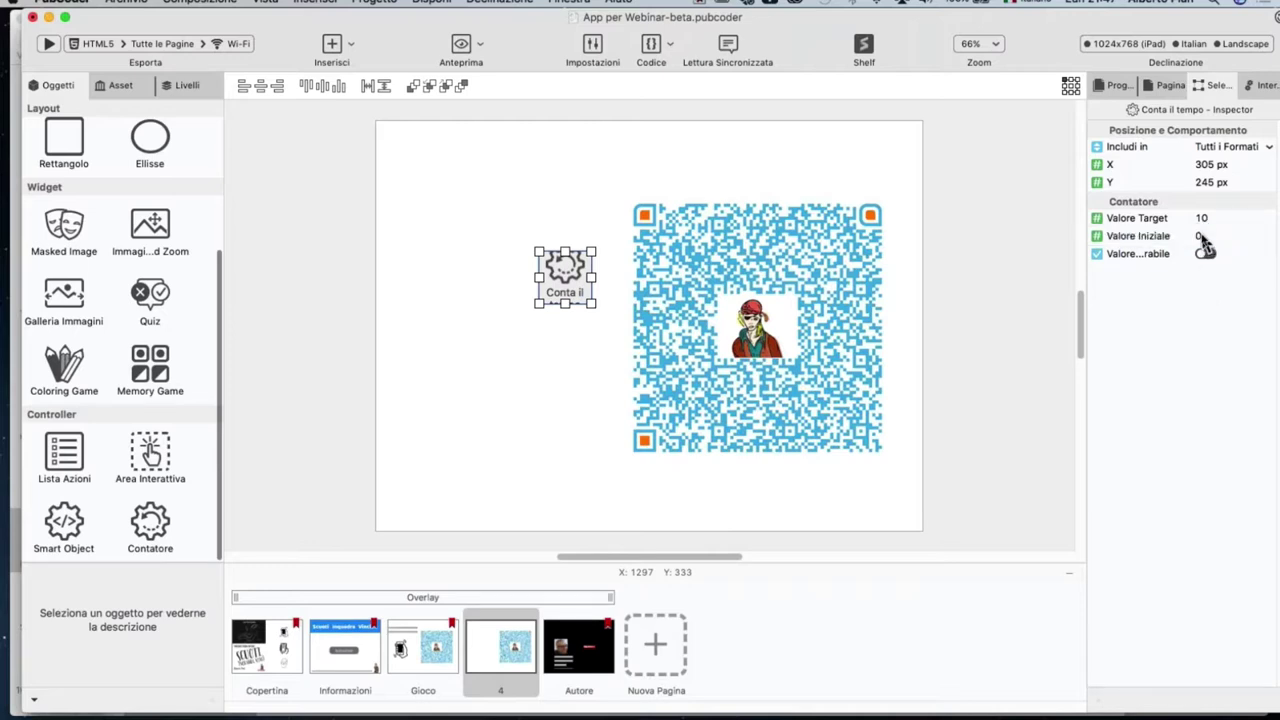
# Step: Set the Valore Iniziale of the Conta il tempo counter to 10
pyautogui.click(1203, 239)
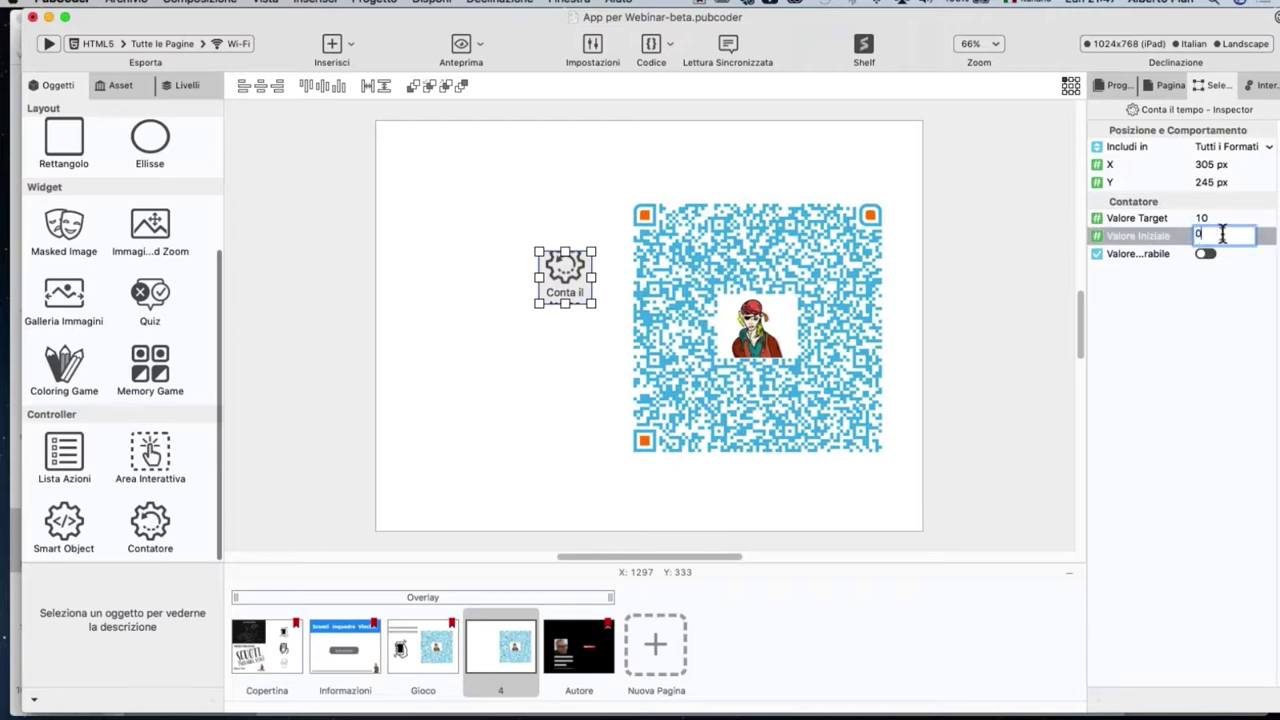
pyautogui.click(1193, 233)
pyautogui.write('1')
# Step: Set the Conta il tempo counter's Valore Target to 1 and move the counter to about X 223, Y 304 px
pyautogui.click(1206, 219)
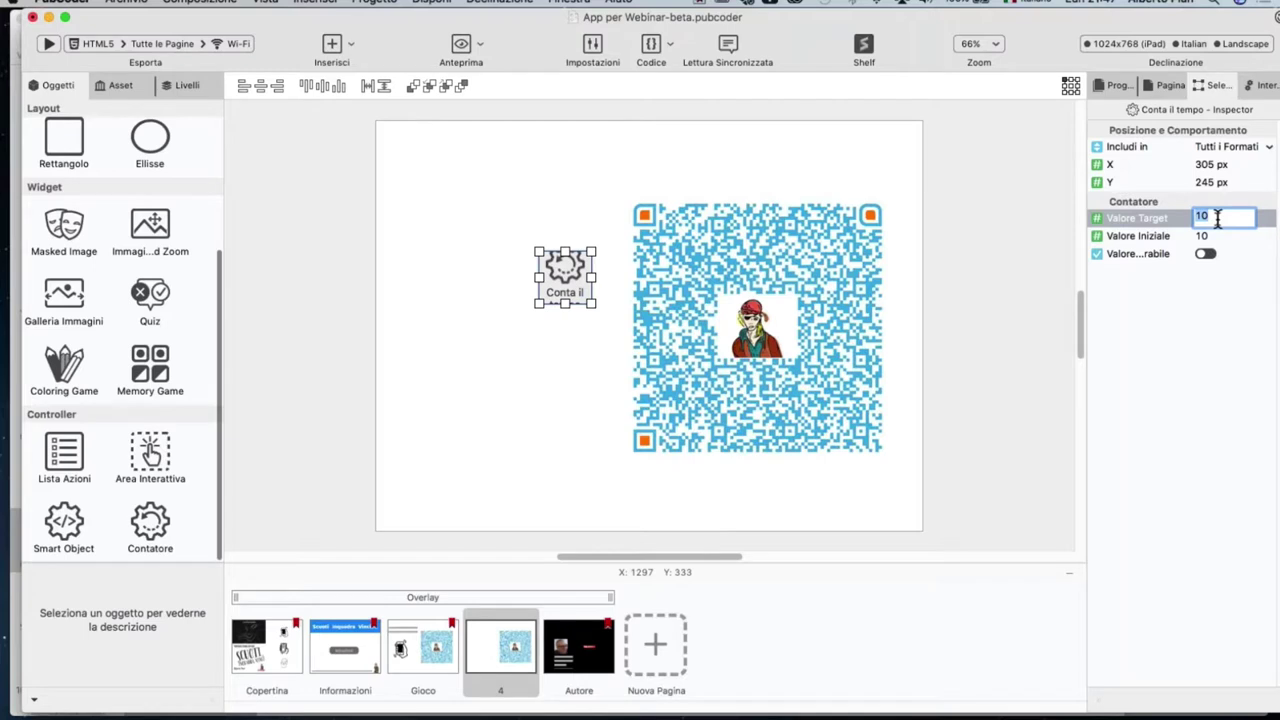
pyautogui.write('1')
pyautogui.press('BackSpace')
pyautogui.write('0')
pyautogui.click(1218, 313)
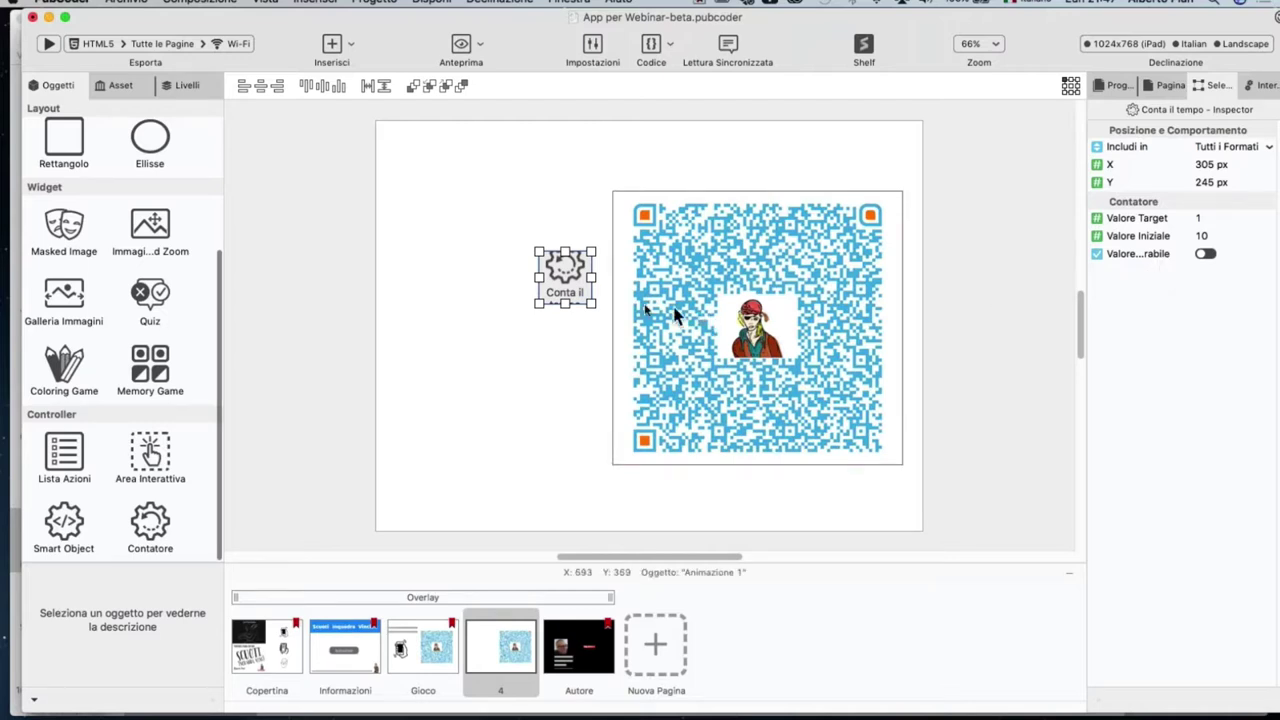
pyautogui.moveTo(565, 274); pyautogui.dragTo(523, 310)
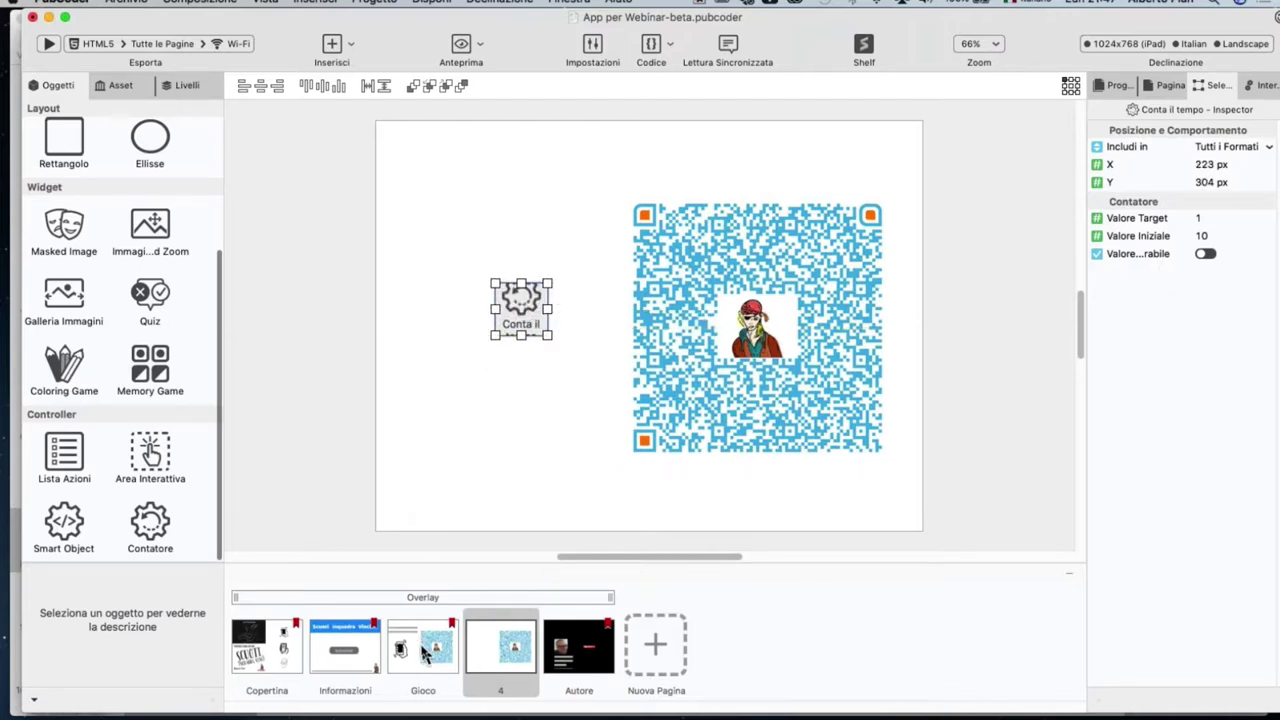
# Step: On the Gioco page, compare the target and initial values of the Tentativi and Conta tempo counters
pyautogui.click(425, 652)
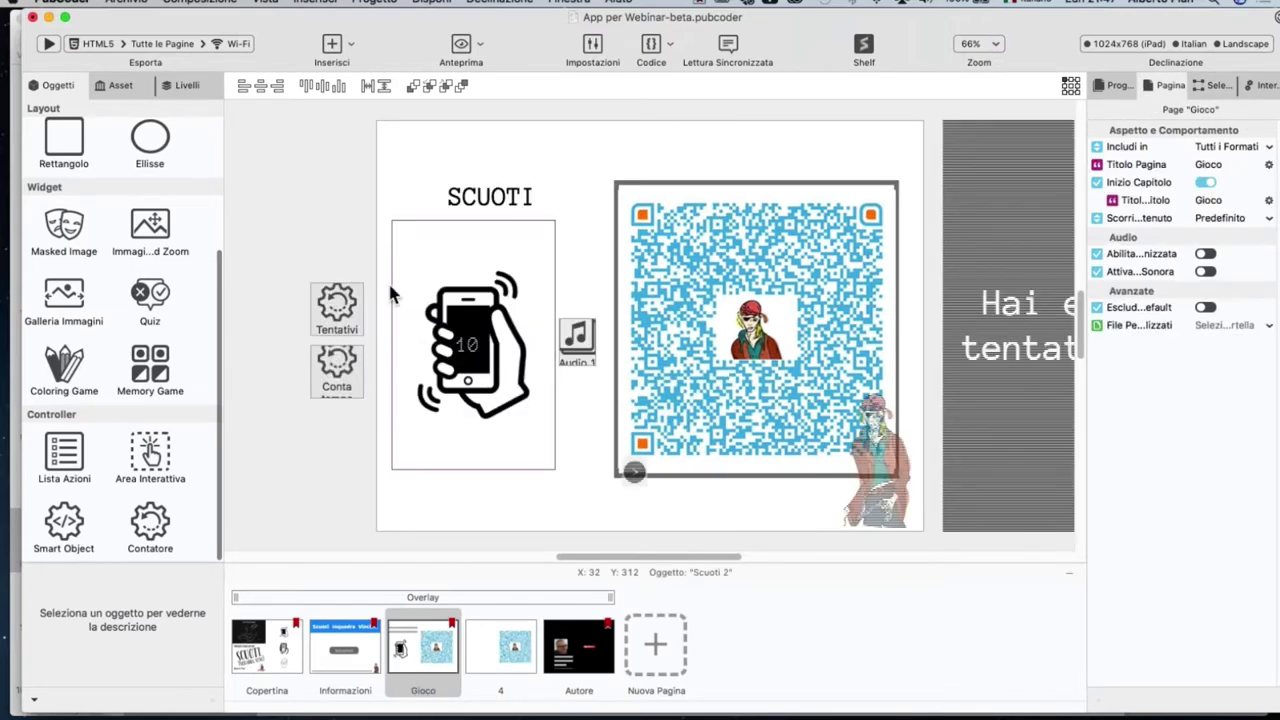
pyautogui.click(343, 307)
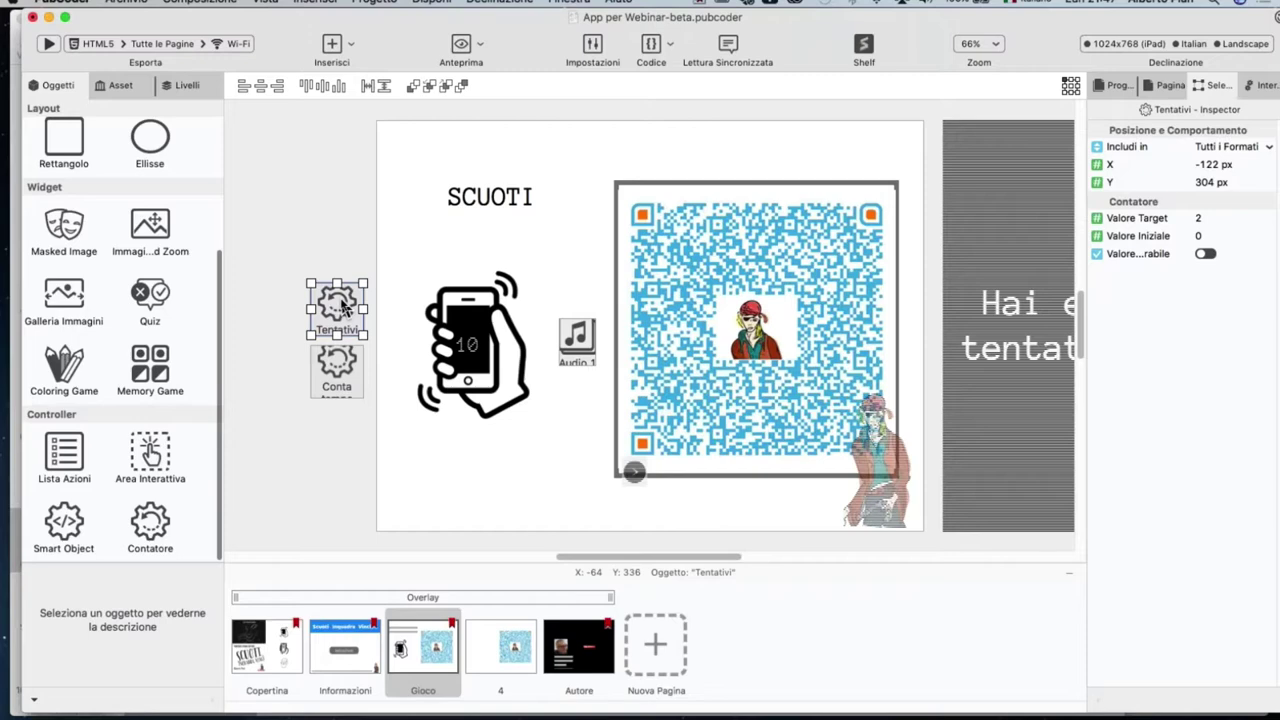
pyautogui.click(345, 368)
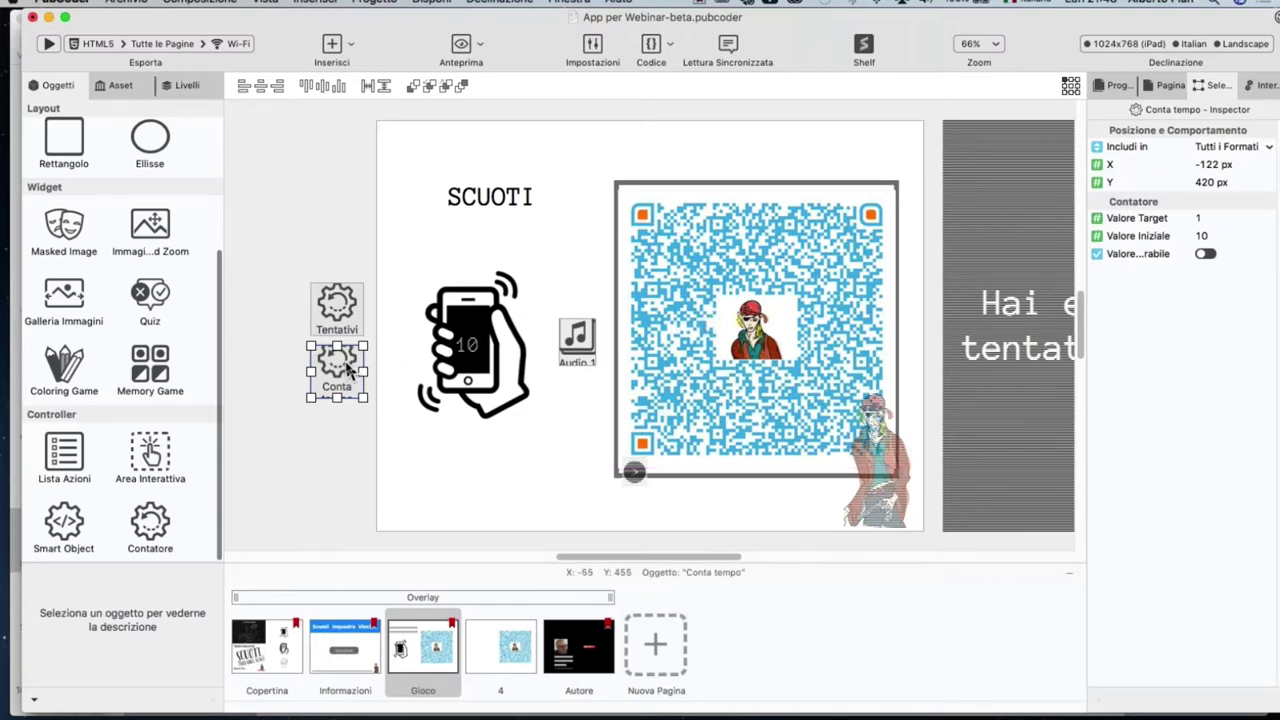
# Step: Examine the actions and target objects of the Conta tempo counter's Valore Target Raggiunto event
pyautogui.click(1265, 87)
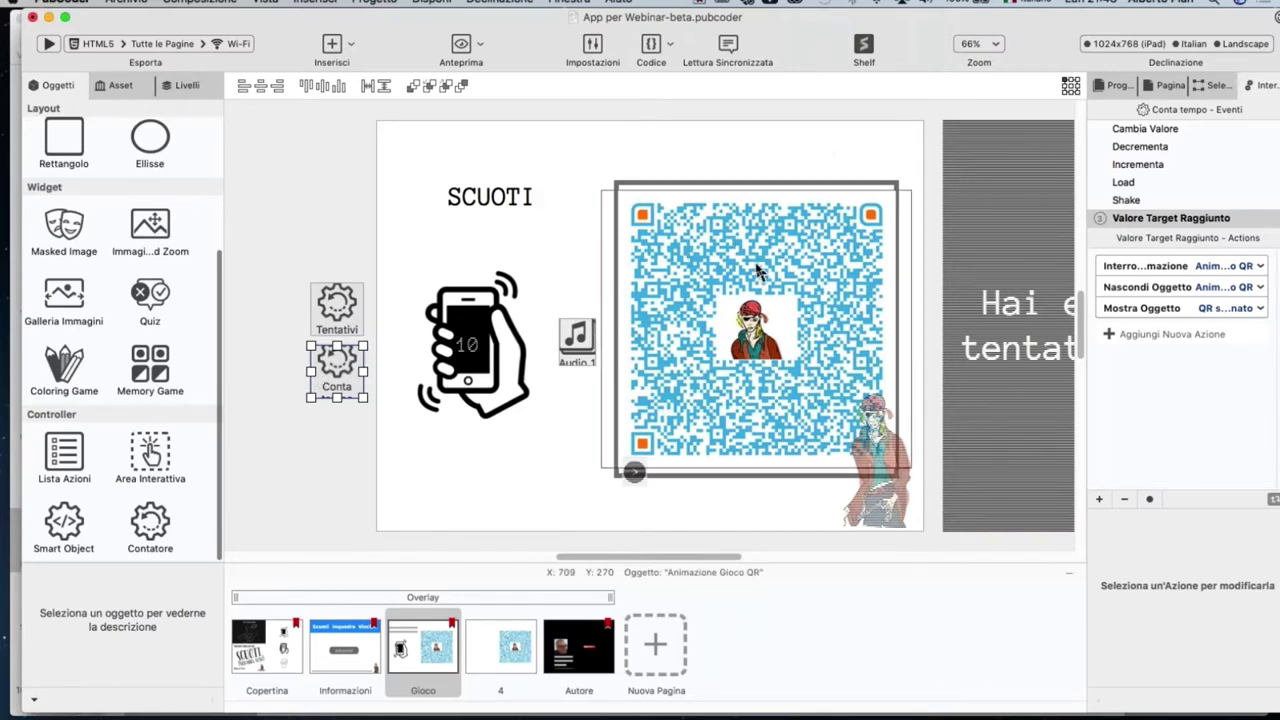
pyautogui.click(1215, 268)
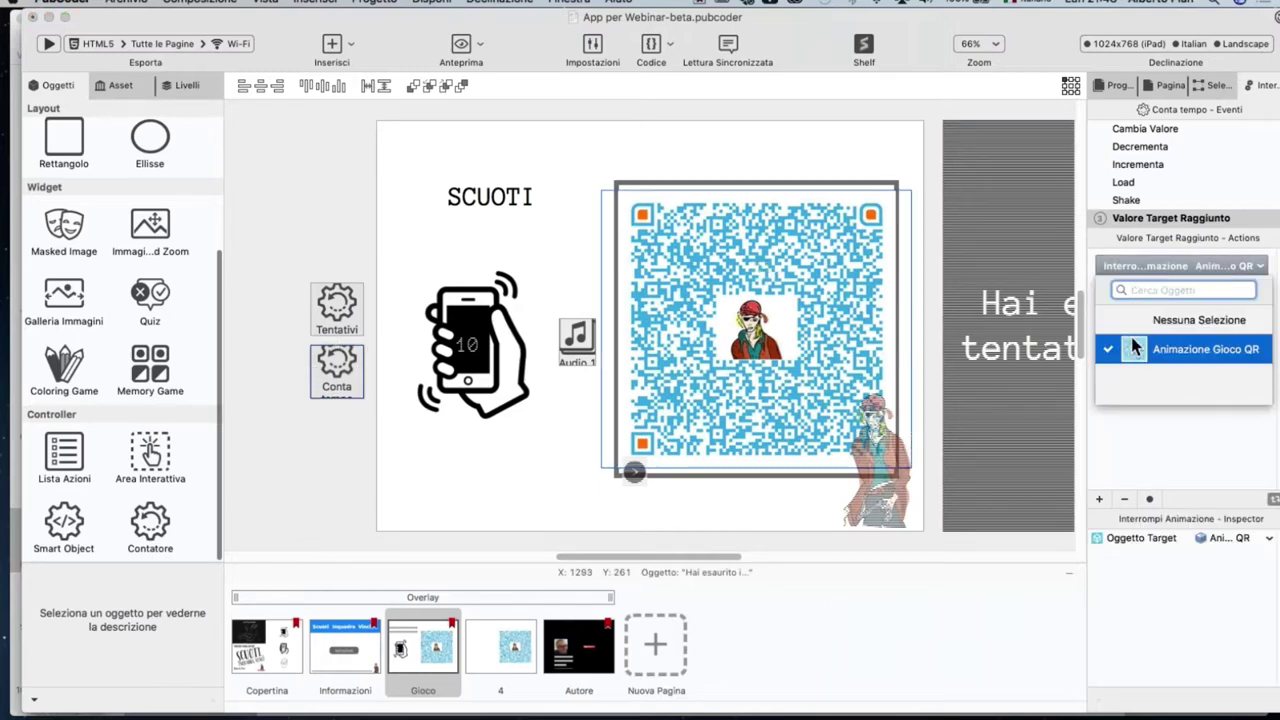
pyautogui.click(1176, 437)
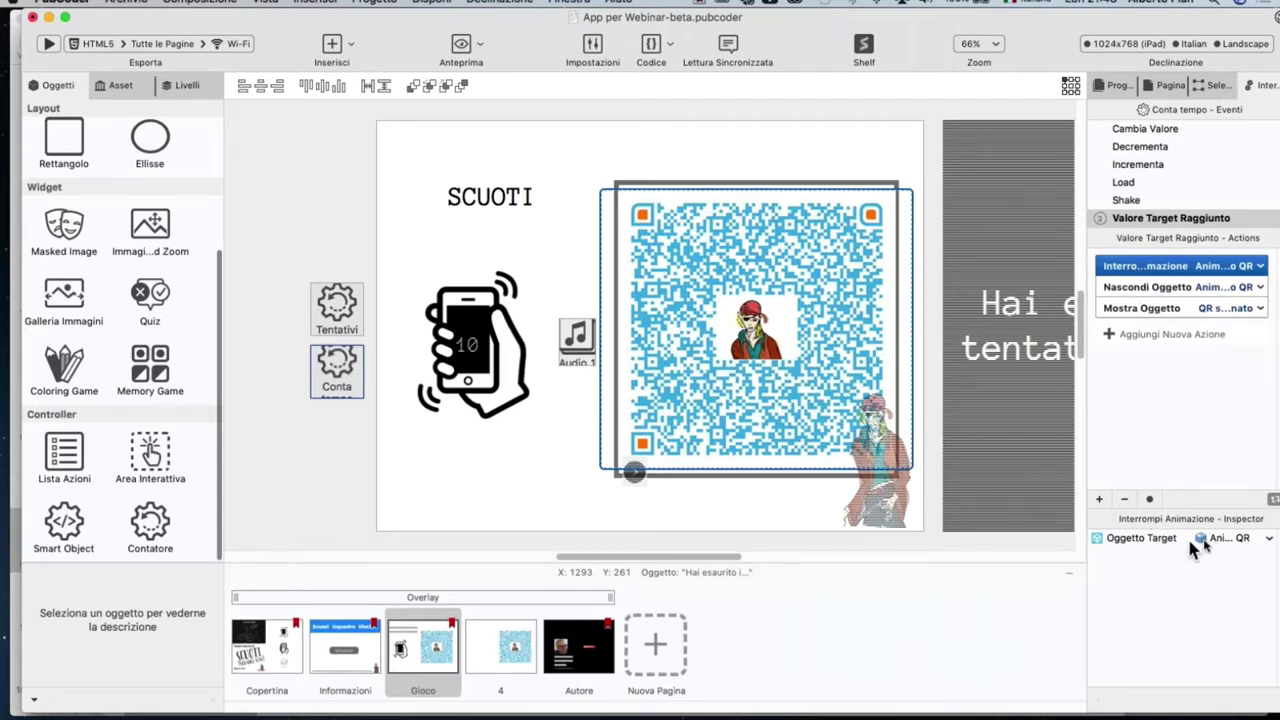
pyautogui.click(1162, 291)
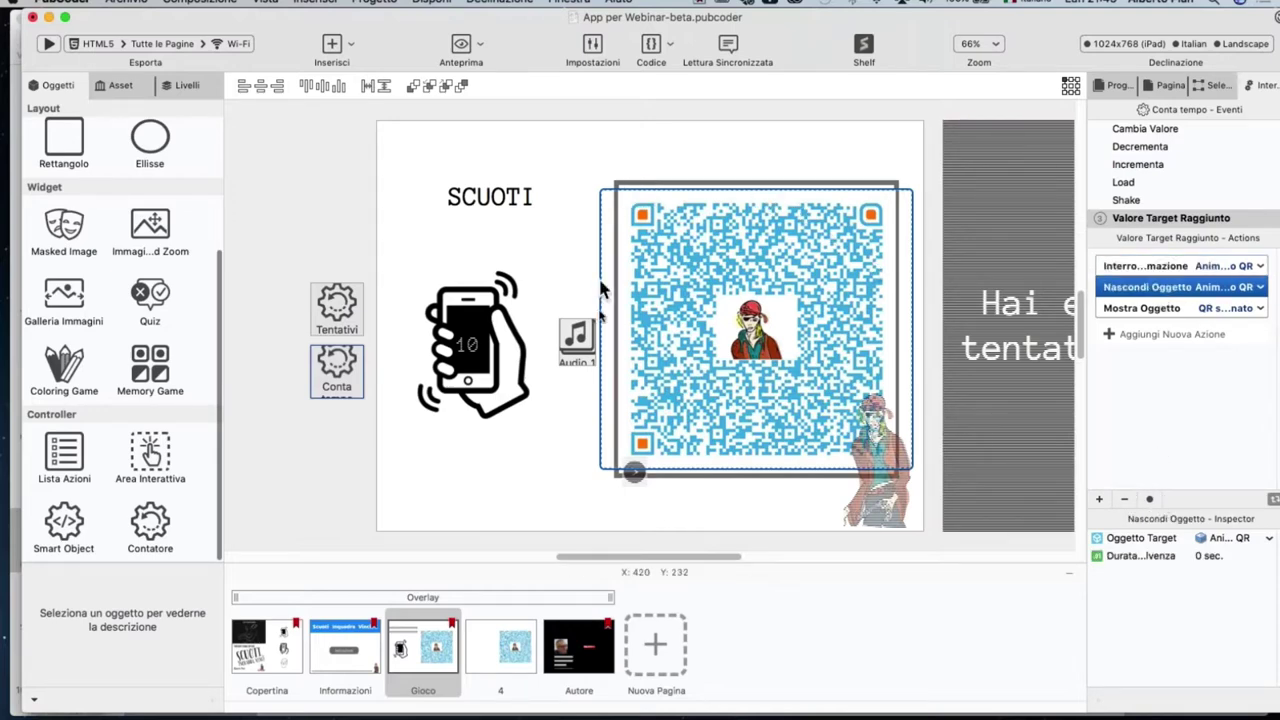
pyautogui.click(789, 258)
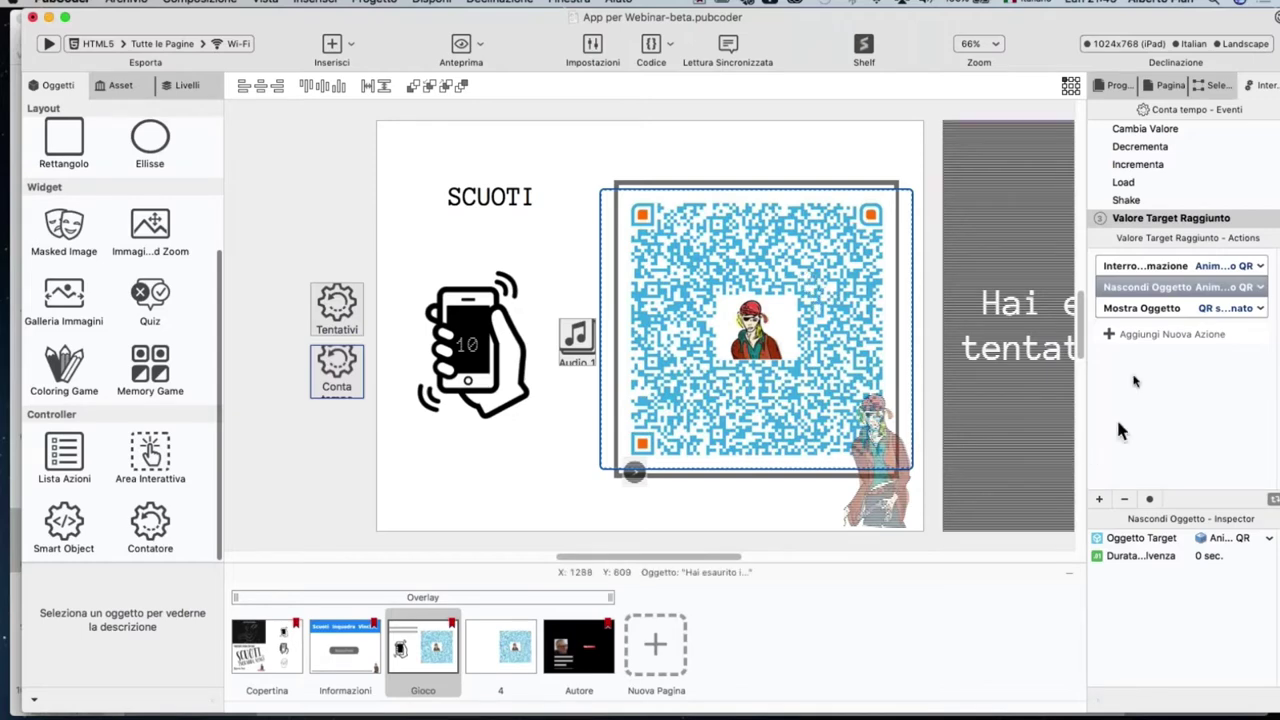
pyautogui.click(1150, 310)
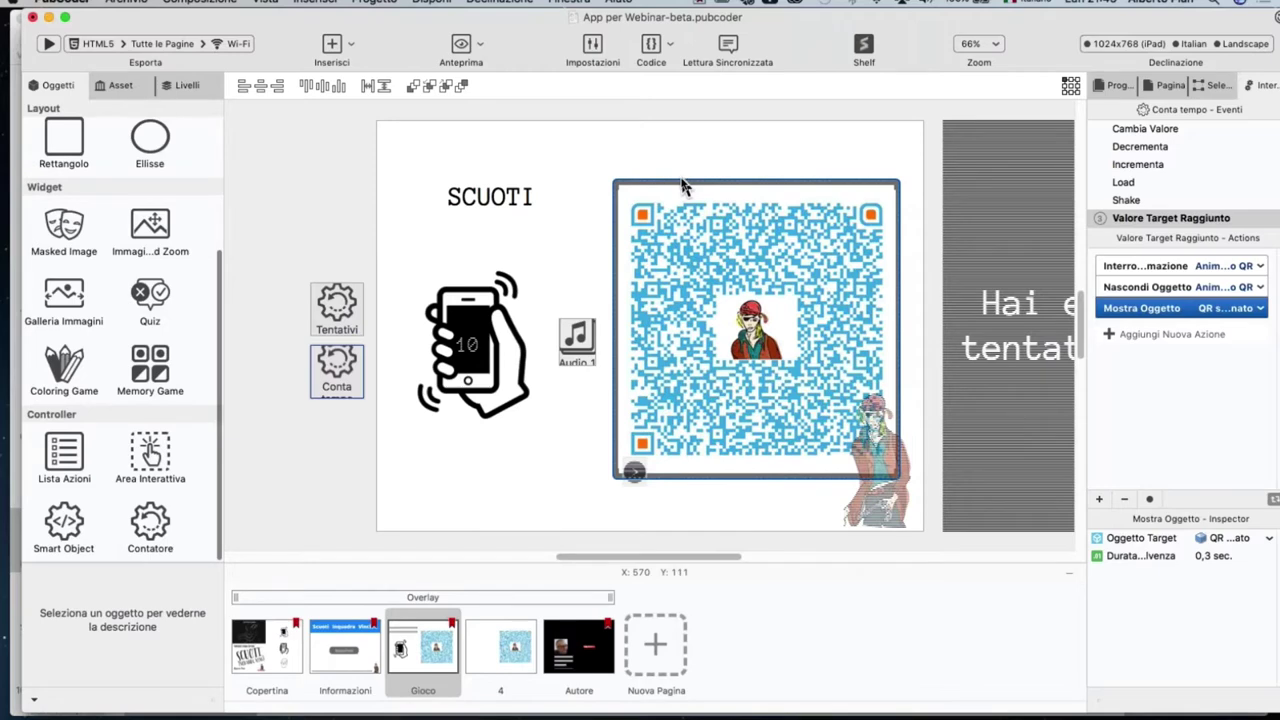
pyautogui.click(323, 253)
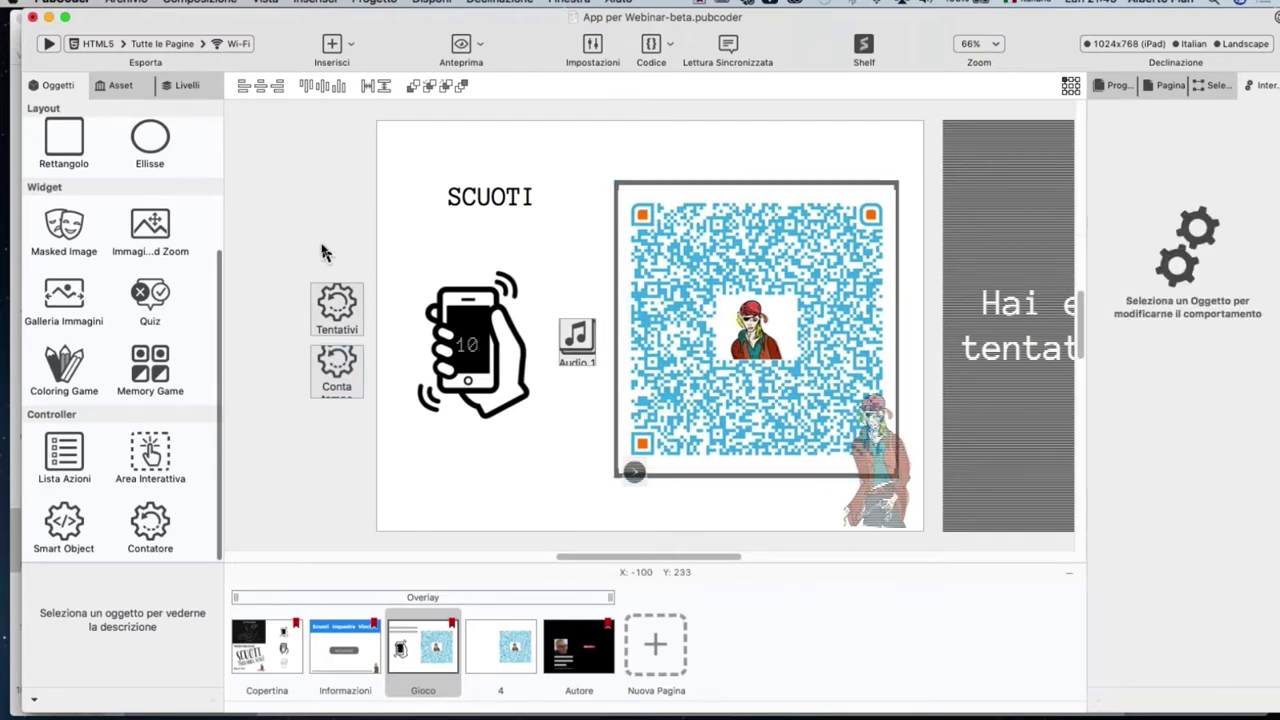
# Step: Review the sequence of actions assigned to the Shake event of the Scuoti 2 image
pyautogui.click(465, 302)
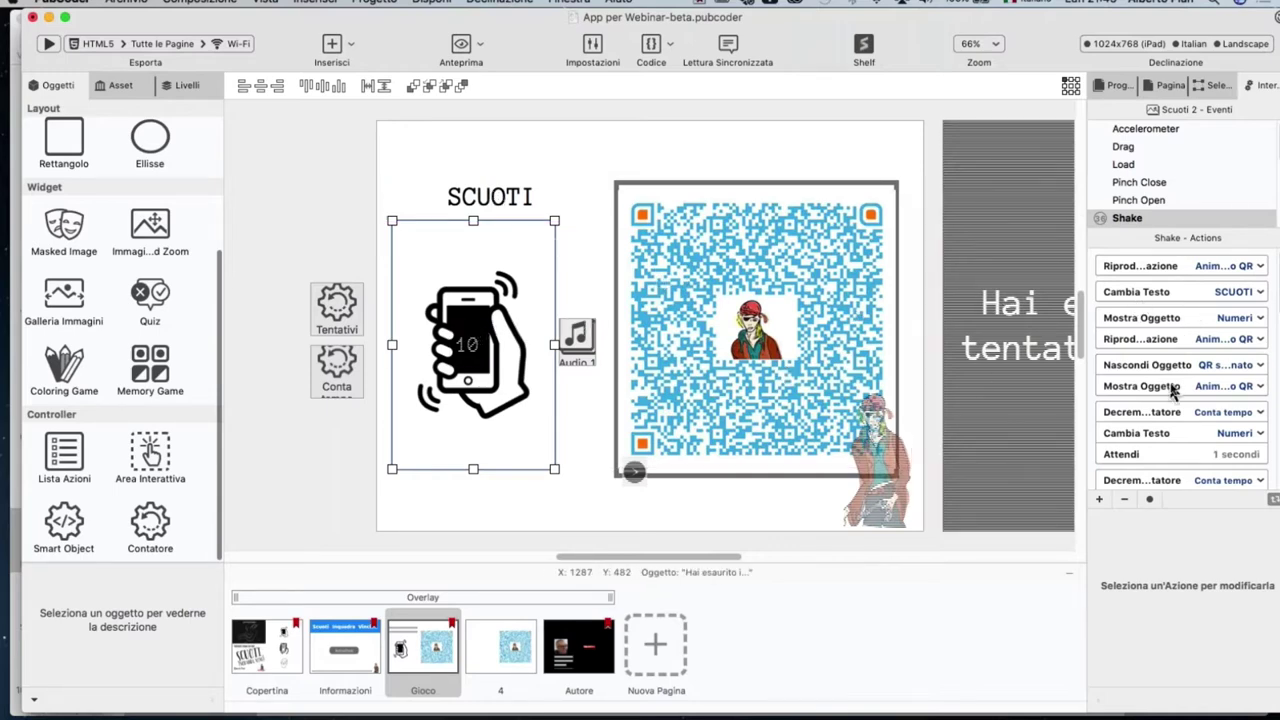
pyautogui.scroll(-3, 1178, 390)
pyautogui.scroll(-2, 1178, 390)
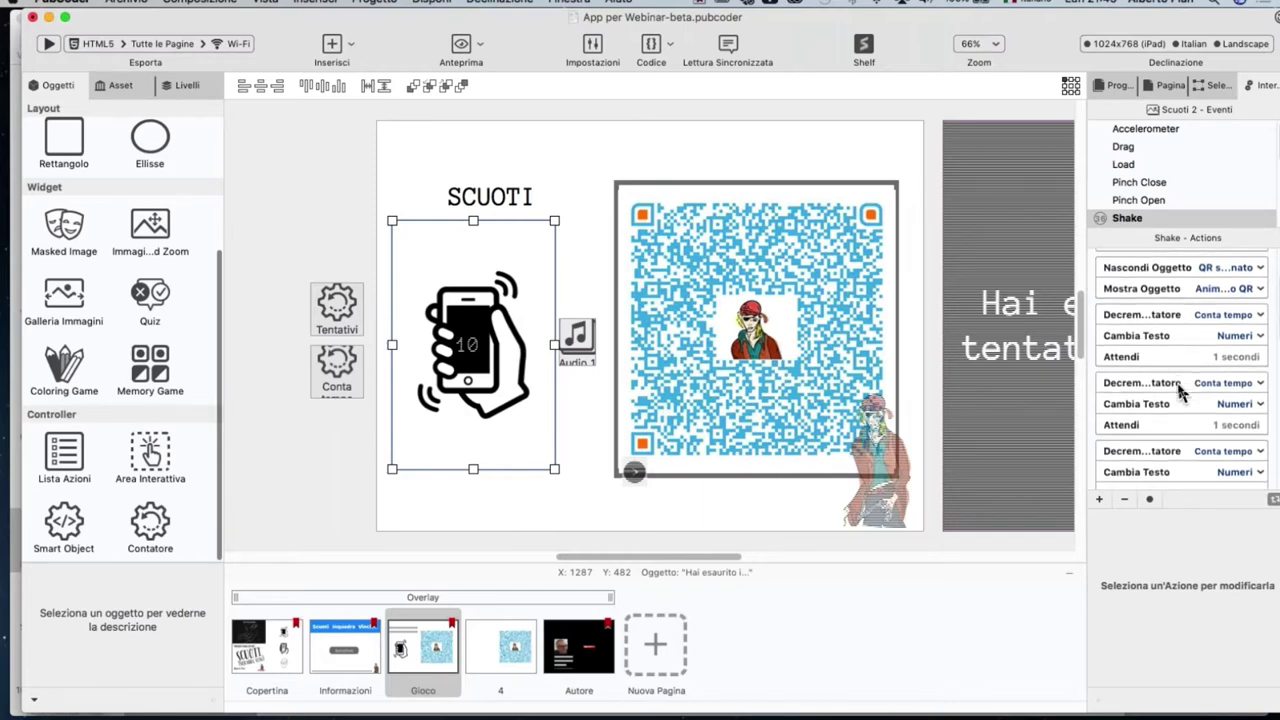
# Step: Examine the repeated Decrementa Contatore, Cambia Testo and Attendi actions in the Scuoti 2 image's Shake event
pyautogui.click(1176, 316)
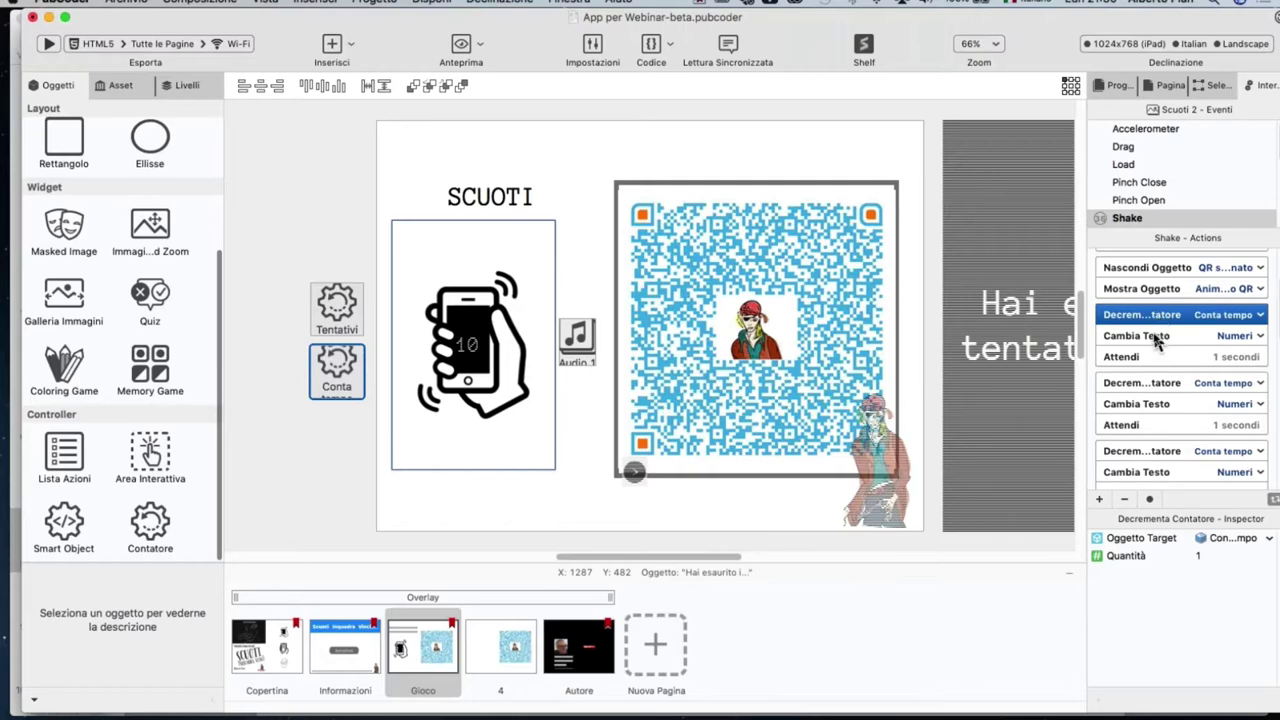
pyautogui.scroll(-3, 1152, 370)
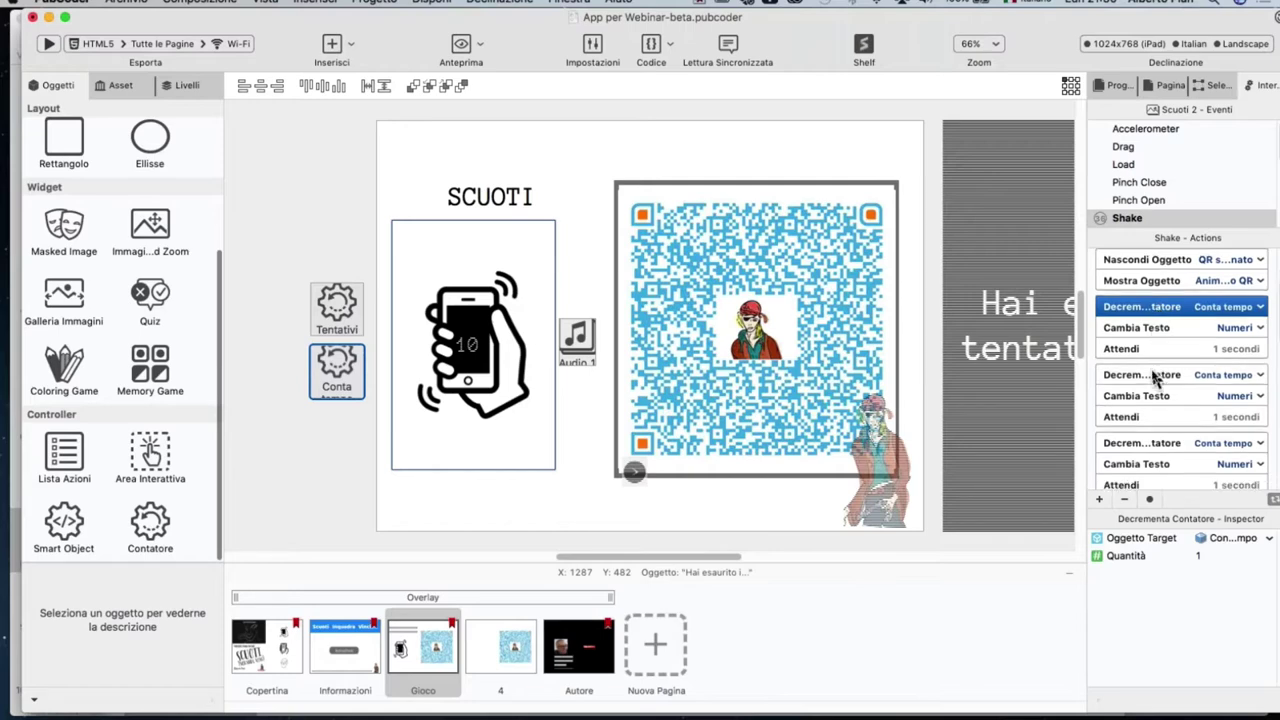
pyautogui.click(1126, 338)
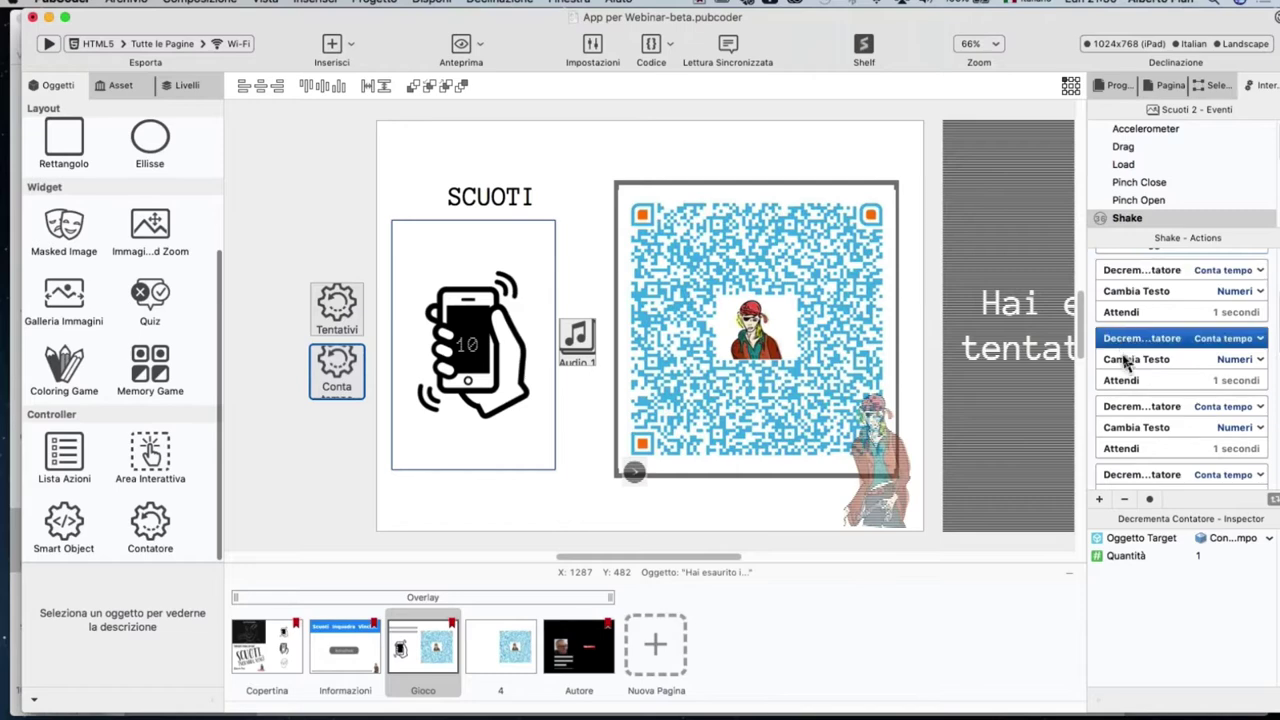
pyautogui.click(1128, 362)
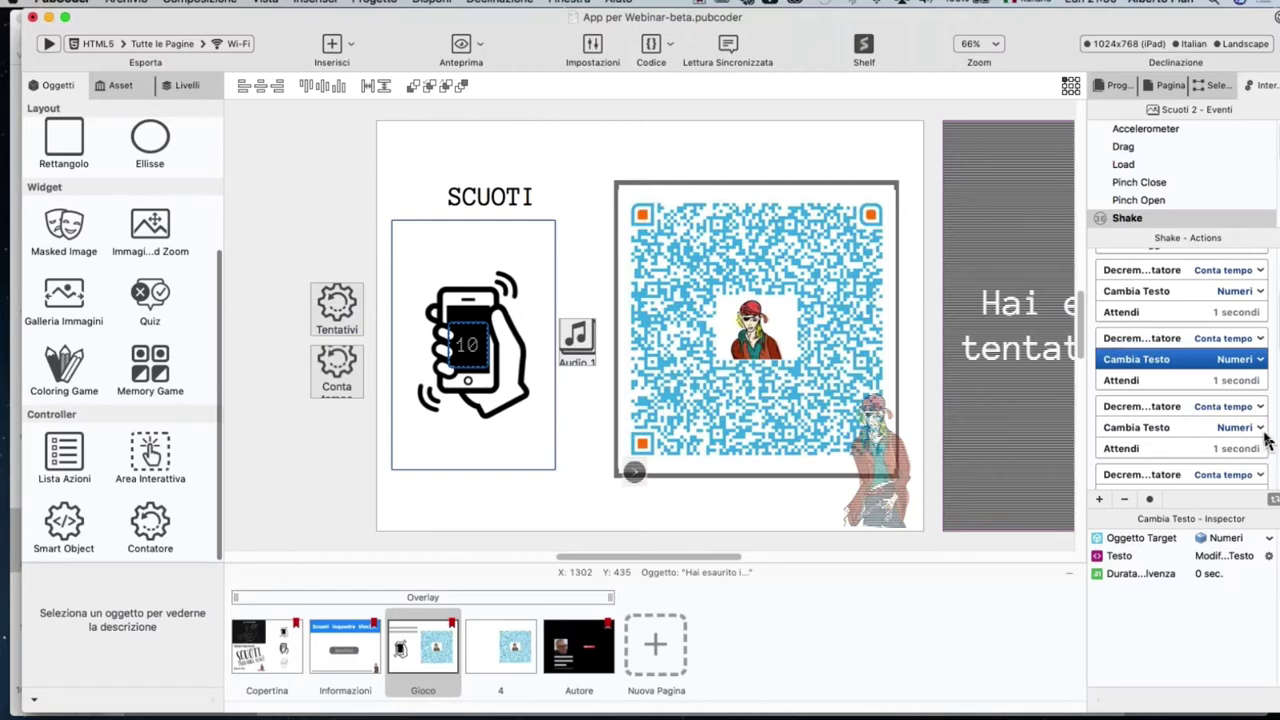
pyautogui.scroll(-2, 1265, 440)
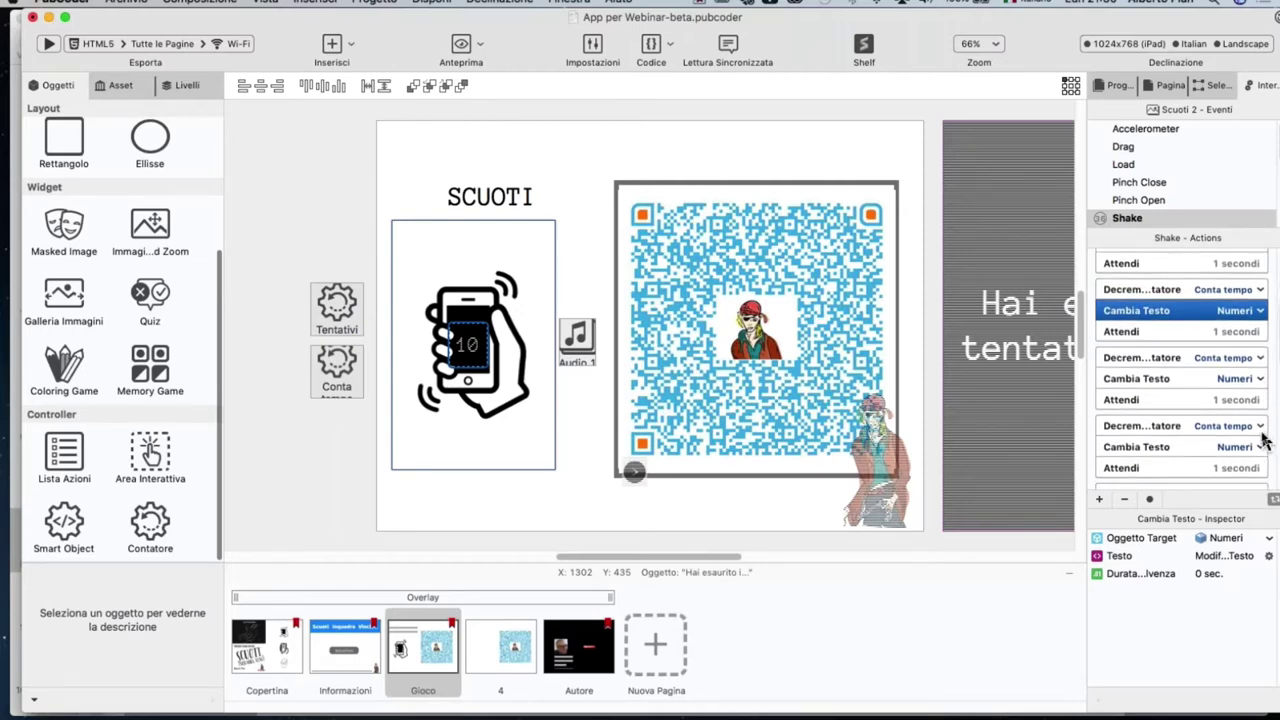
pyautogui.scroll(-2, 1263, 440)
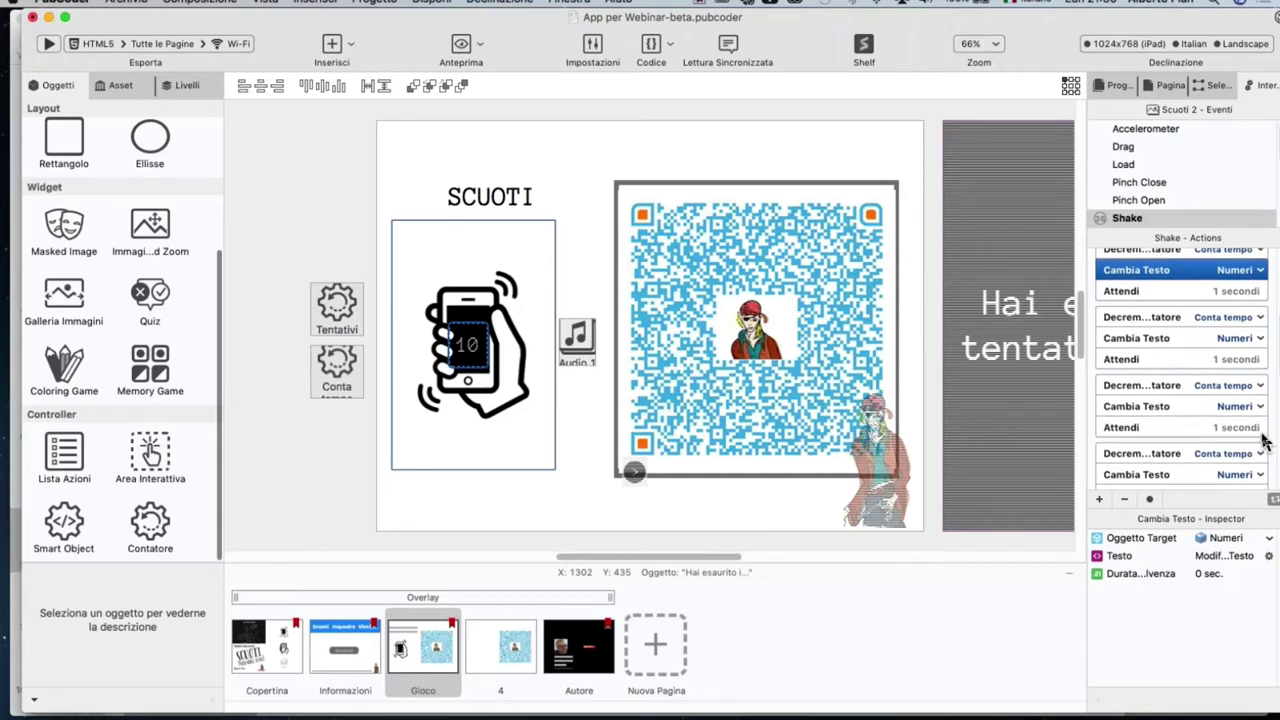
pyautogui.scroll(-1, 1263, 440)
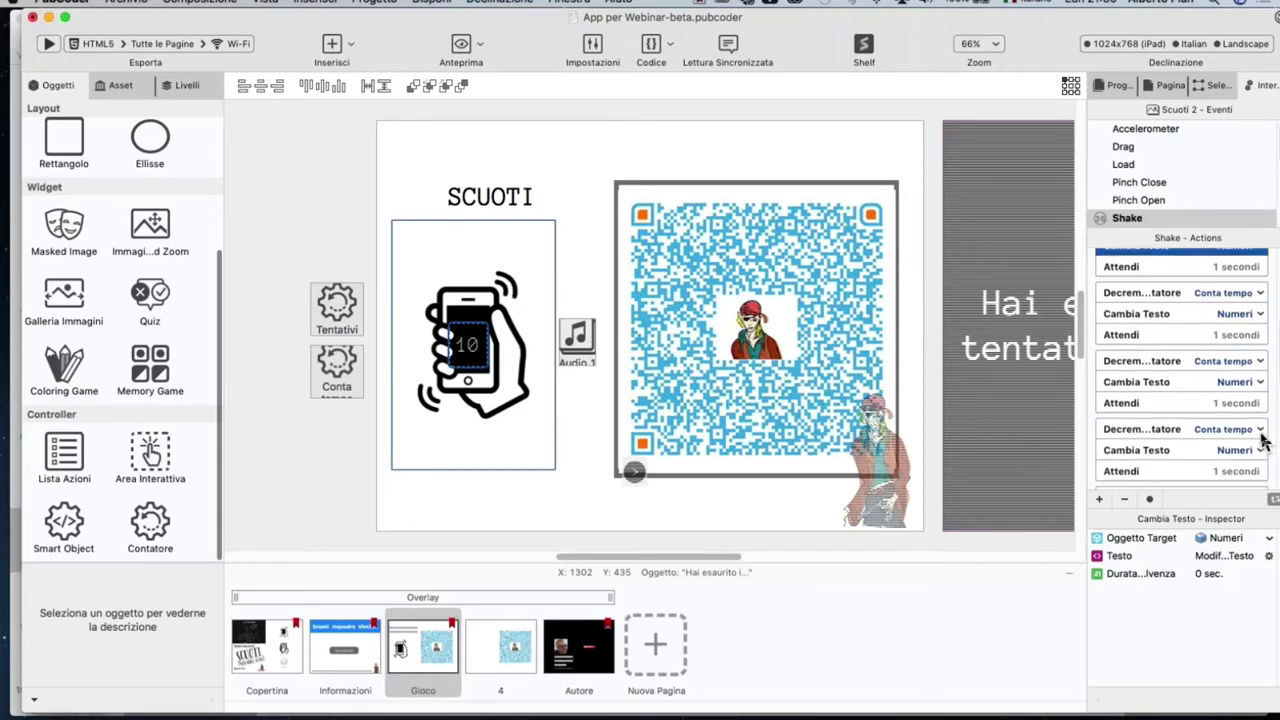
pyautogui.scroll(-3, 1263, 440)
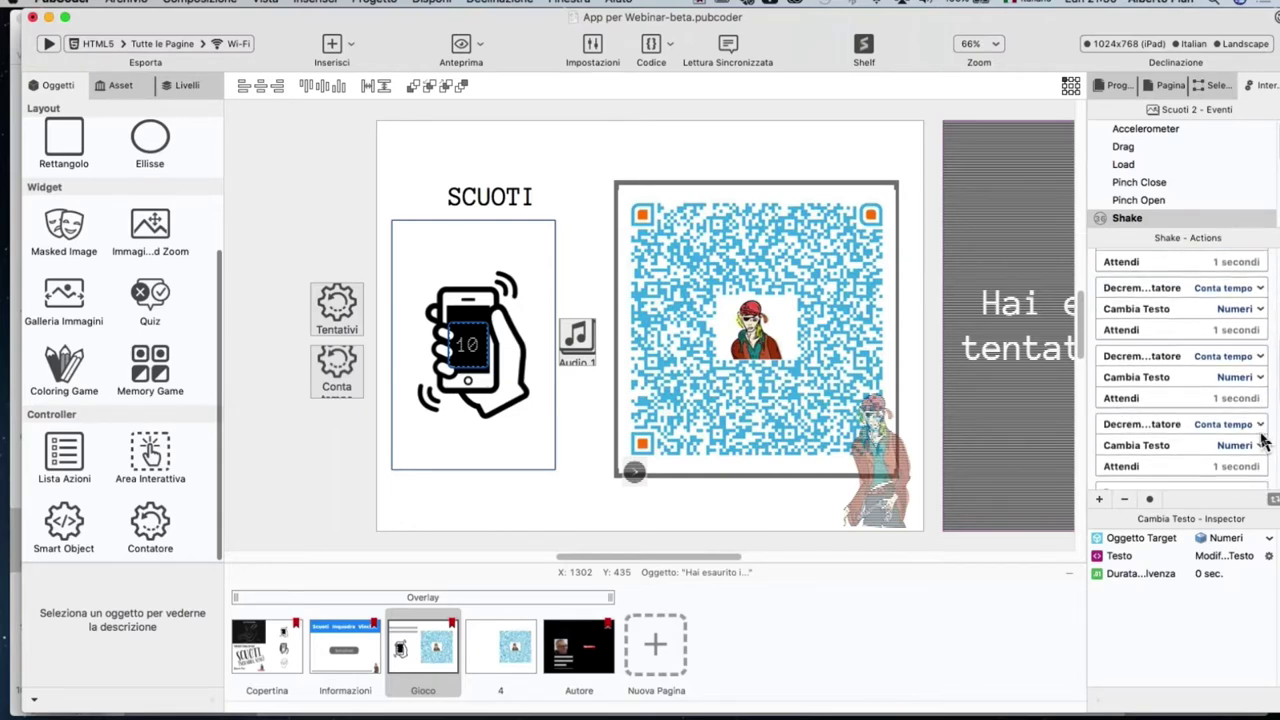
pyautogui.scroll(-5, 1263, 440)
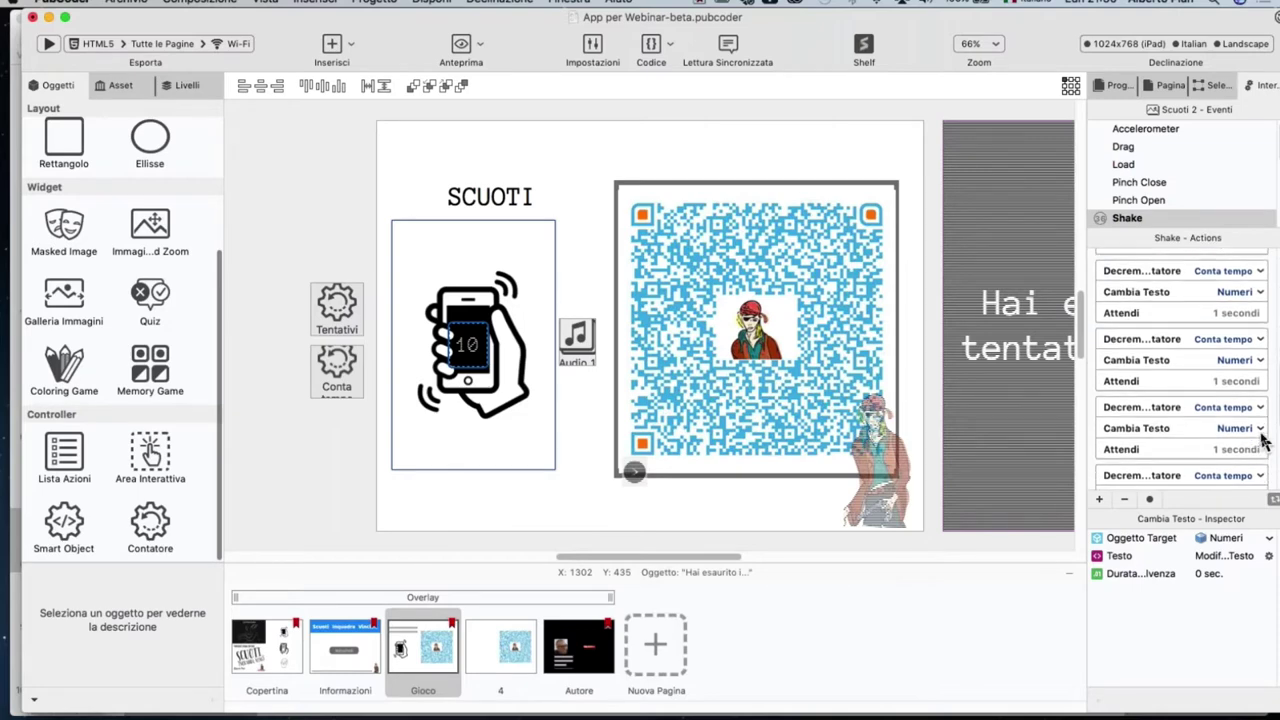
pyautogui.scroll(-5, 1263, 440)
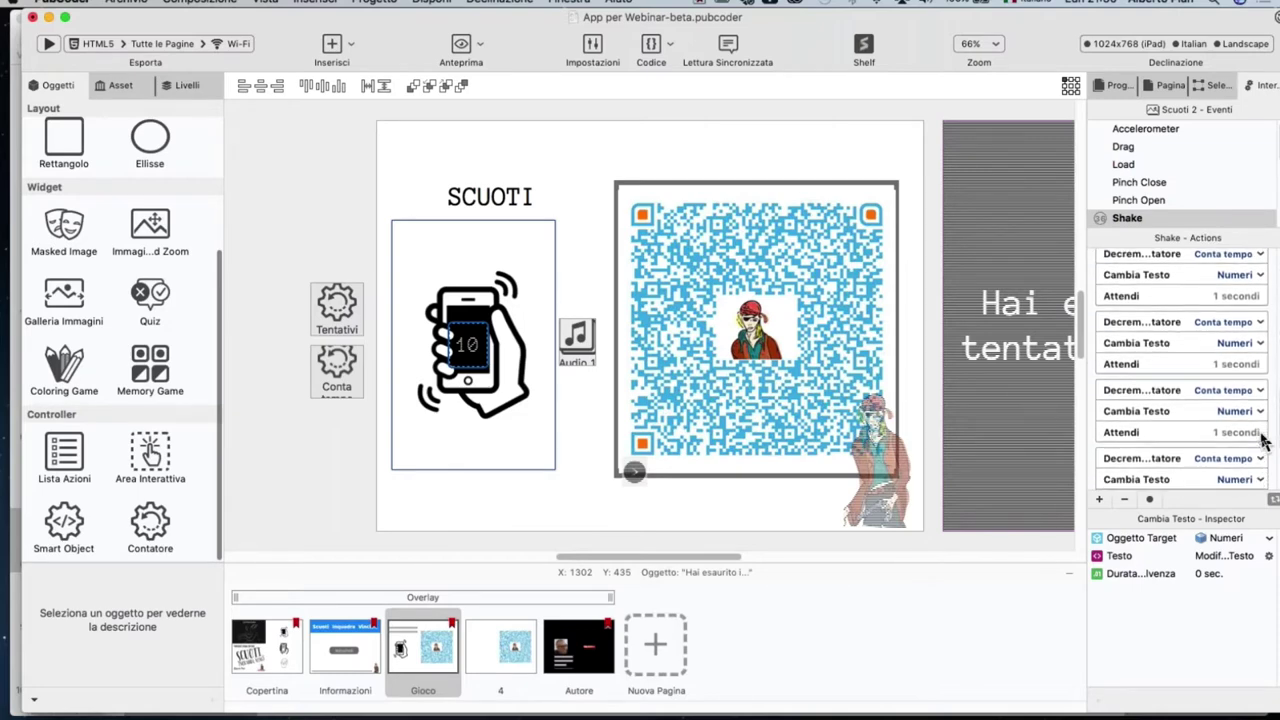
pyautogui.scroll(-5, 1263, 440)
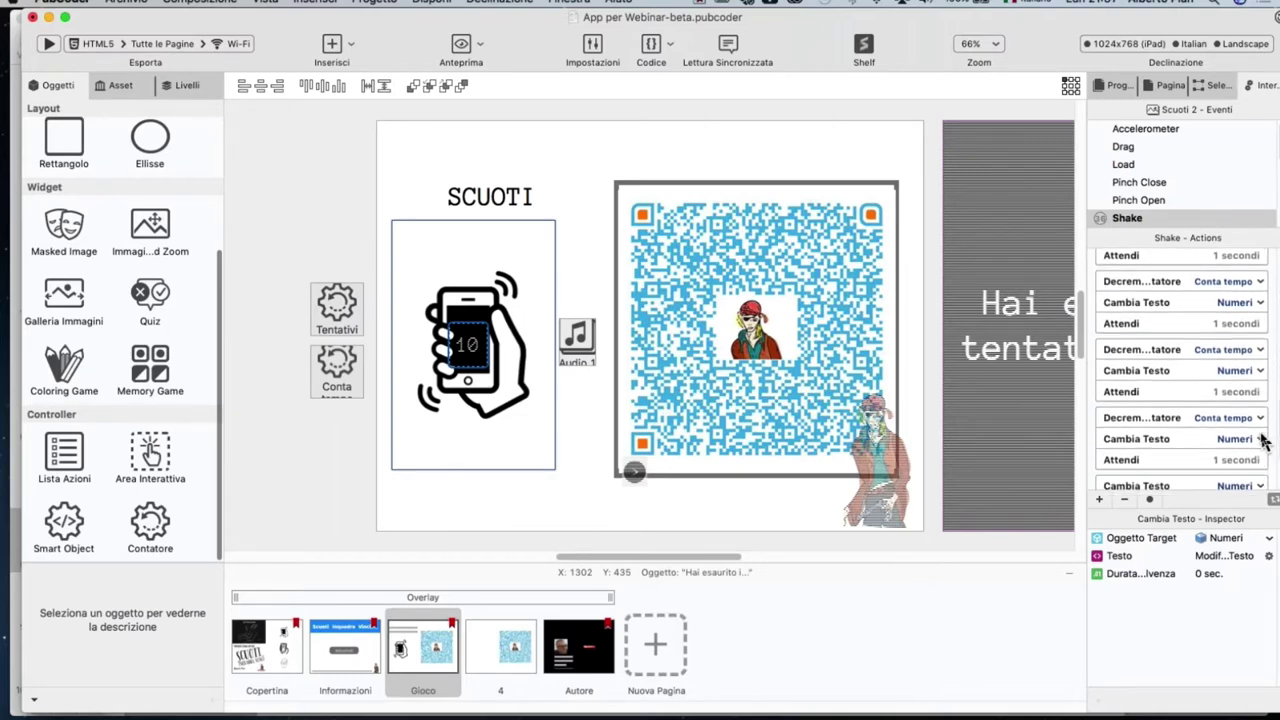
# Step: Check the Incrementa Contatore action for Tentativi at the end of the Shake sequence, and the Conta tempo counter's events
pyautogui.scroll(-1, 1263, 440)
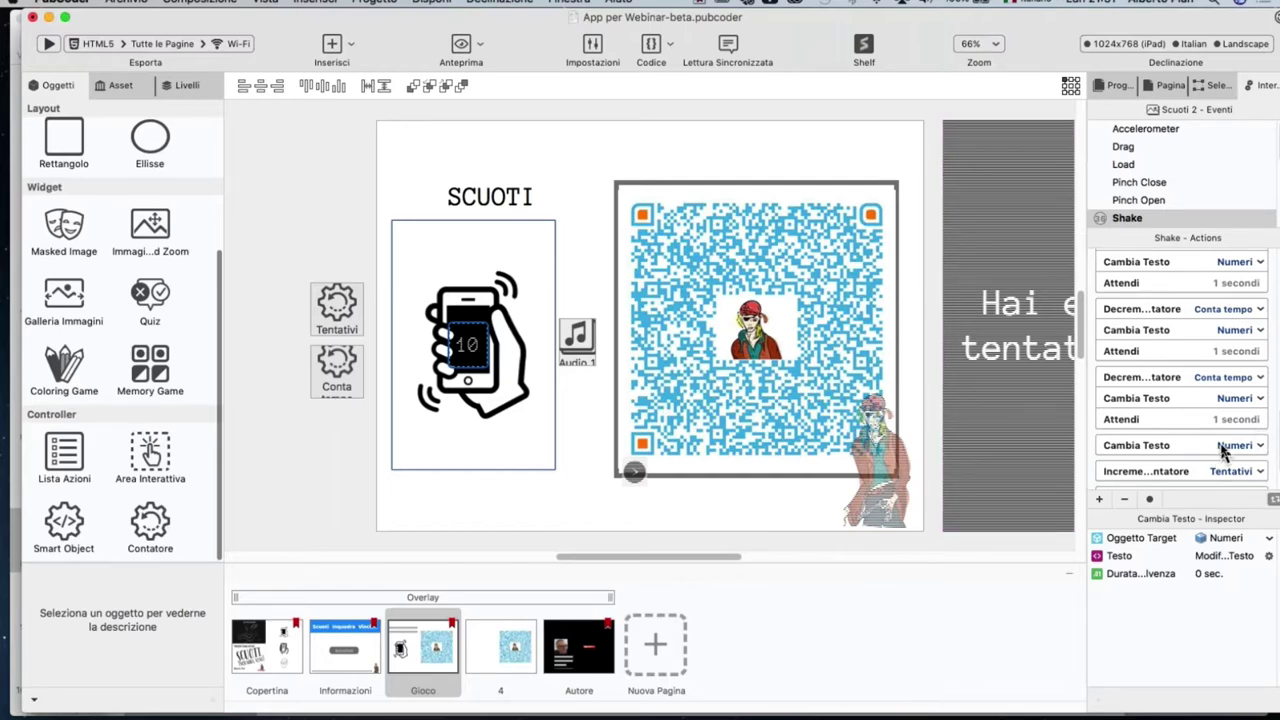
pyautogui.scroll(-2, 1222, 452)
pyautogui.scroll(-1, 1222, 452)
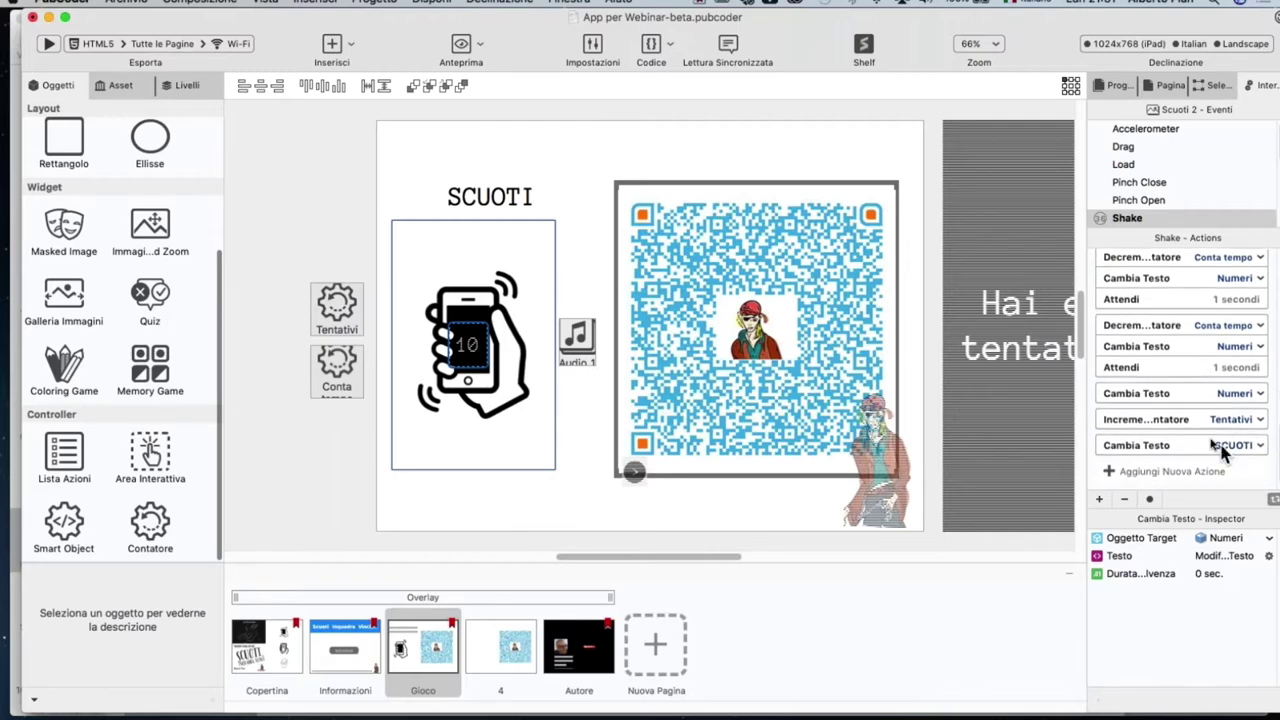
pyautogui.click(1157, 425)
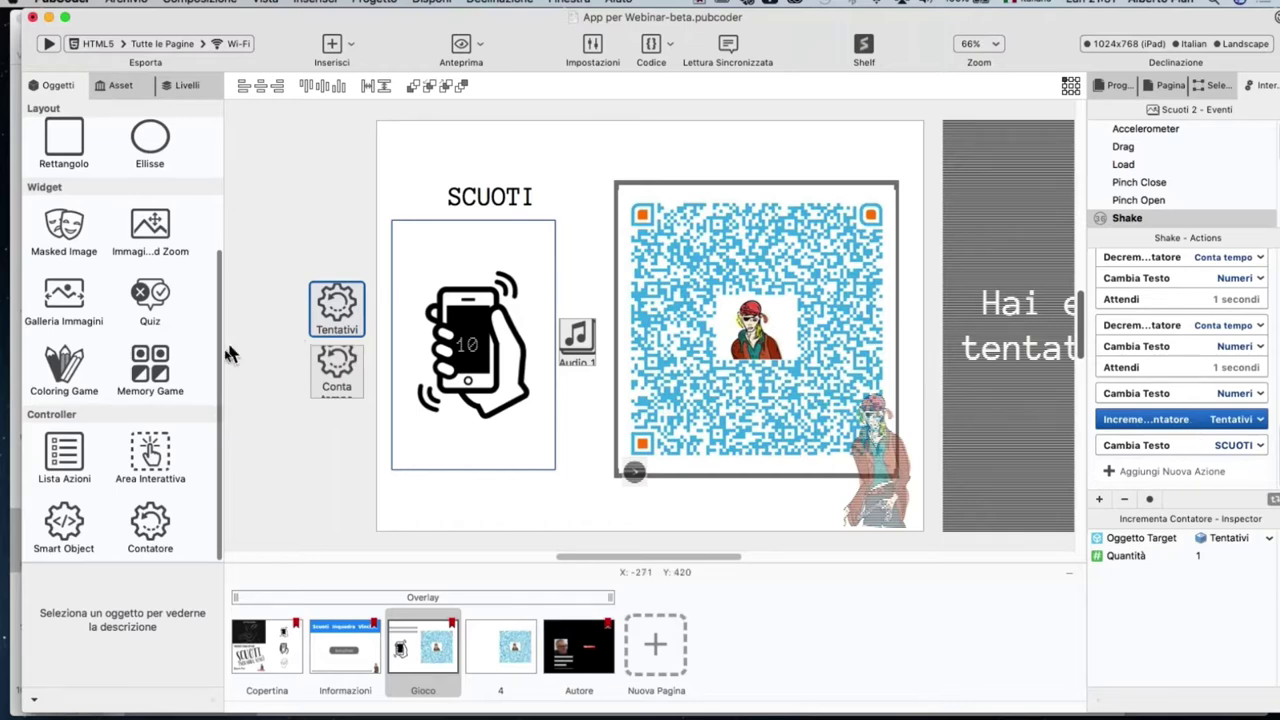
pyautogui.click(334, 380)
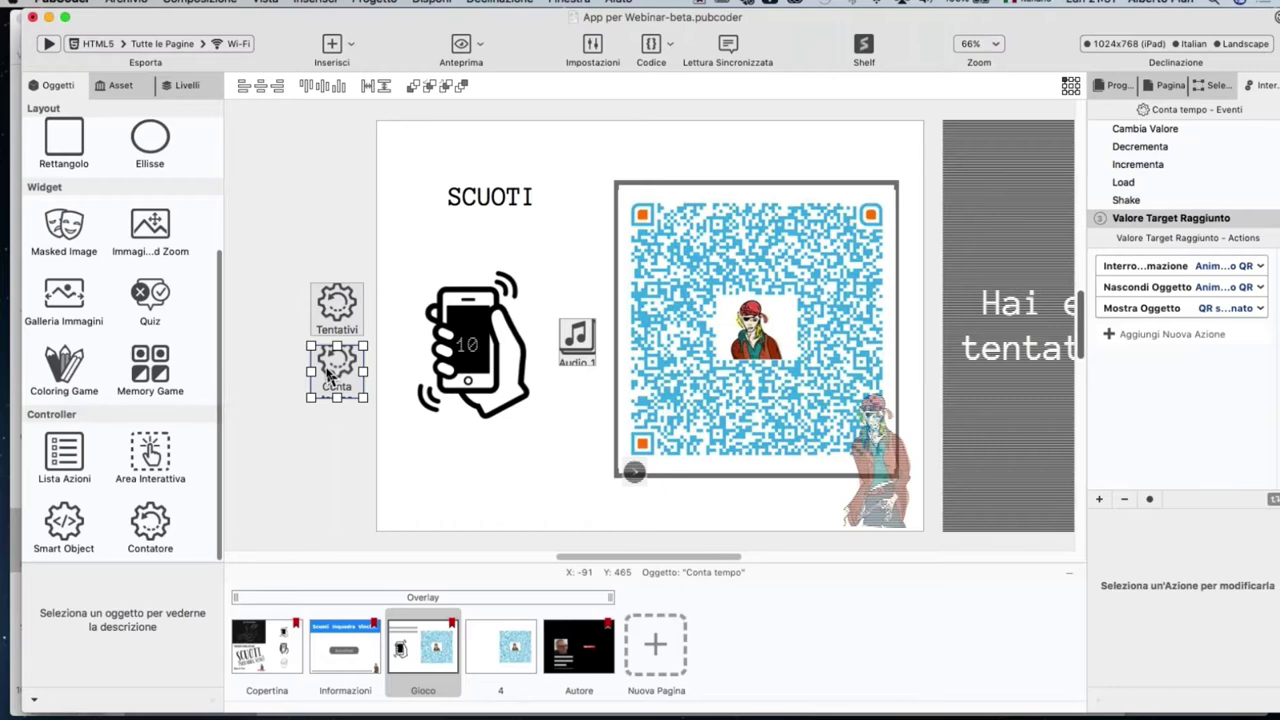
# Step: On page 4, add a second counter below Conta il tempo and label it "Conta tentativi"
pyautogui.click(504, 652)
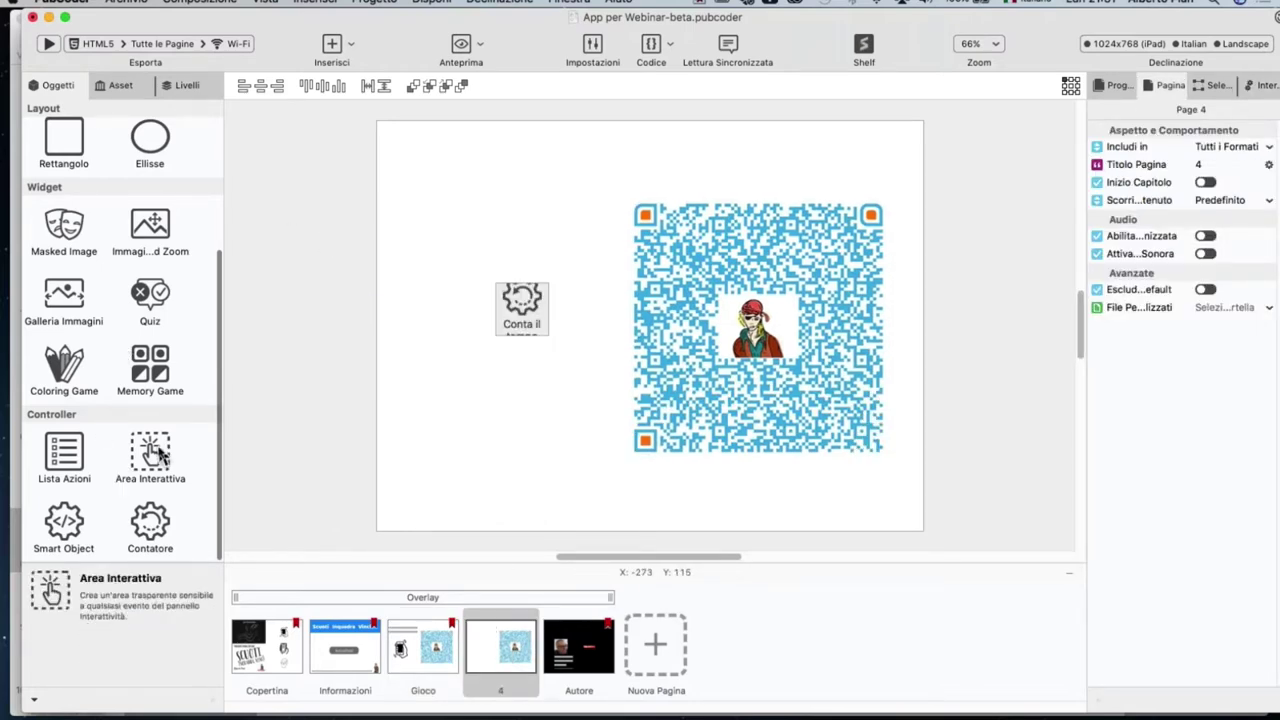
pyautogui.moveTo(140, 537)
pyautogui.moveTo(140, 537); pyautogui.dragTo(524, 386)
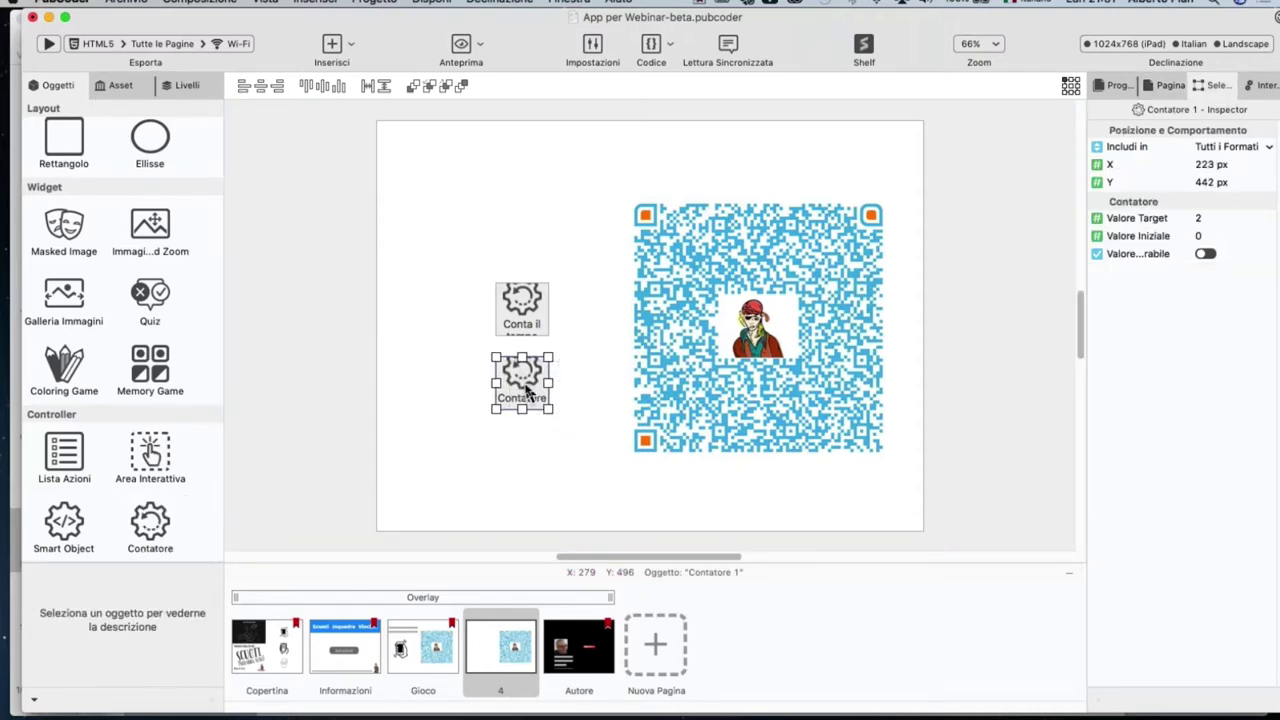
pyautogui.doubleClick(527, 391)
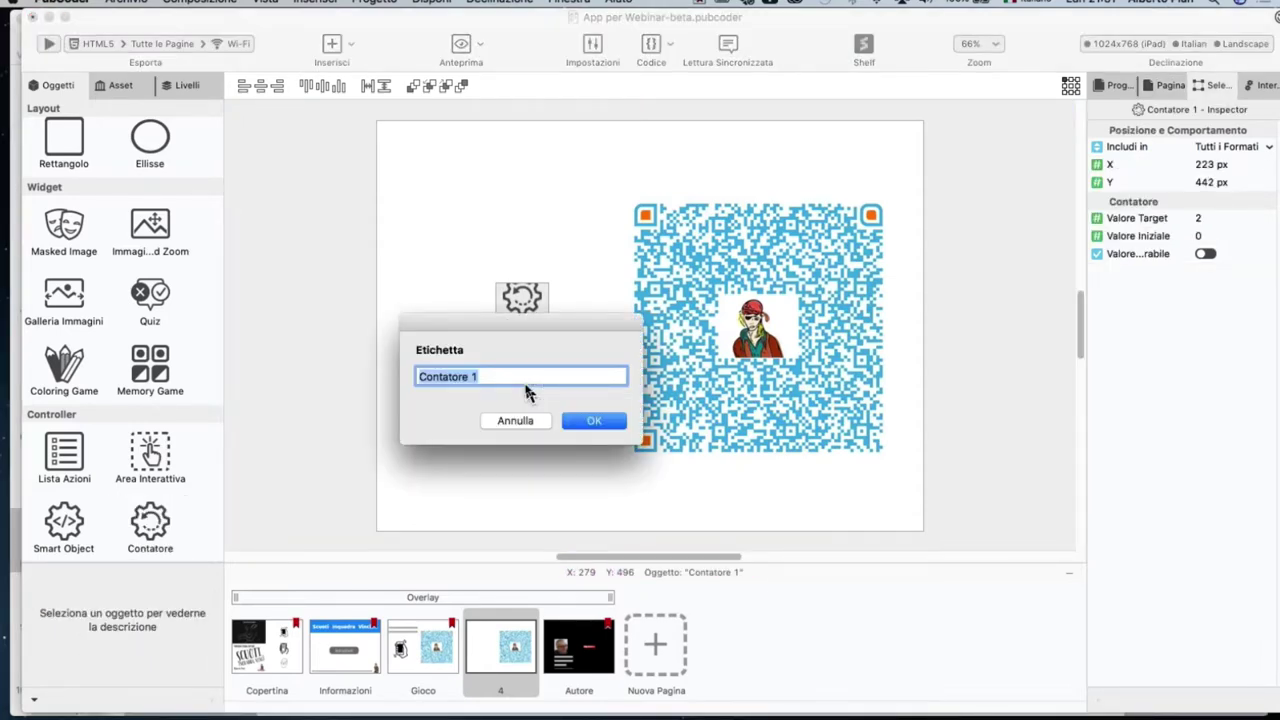
pyautogui.write('Con')
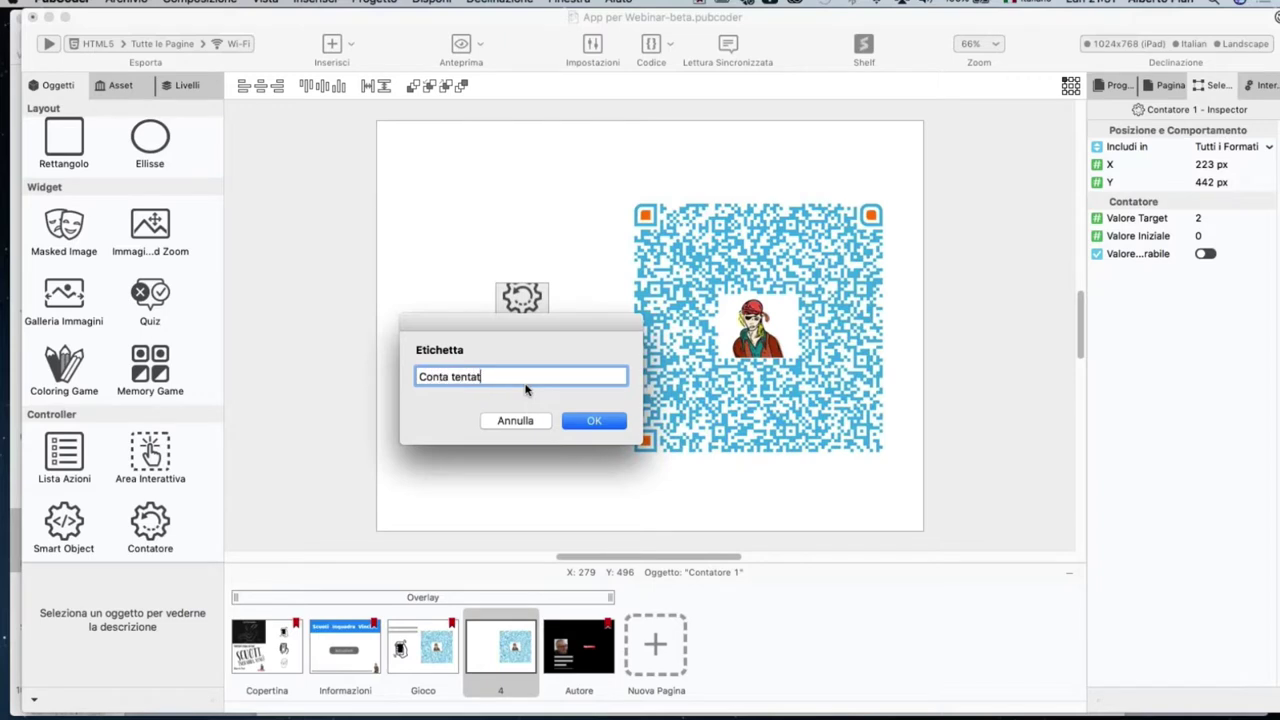
pyautogui.click(588, 421)
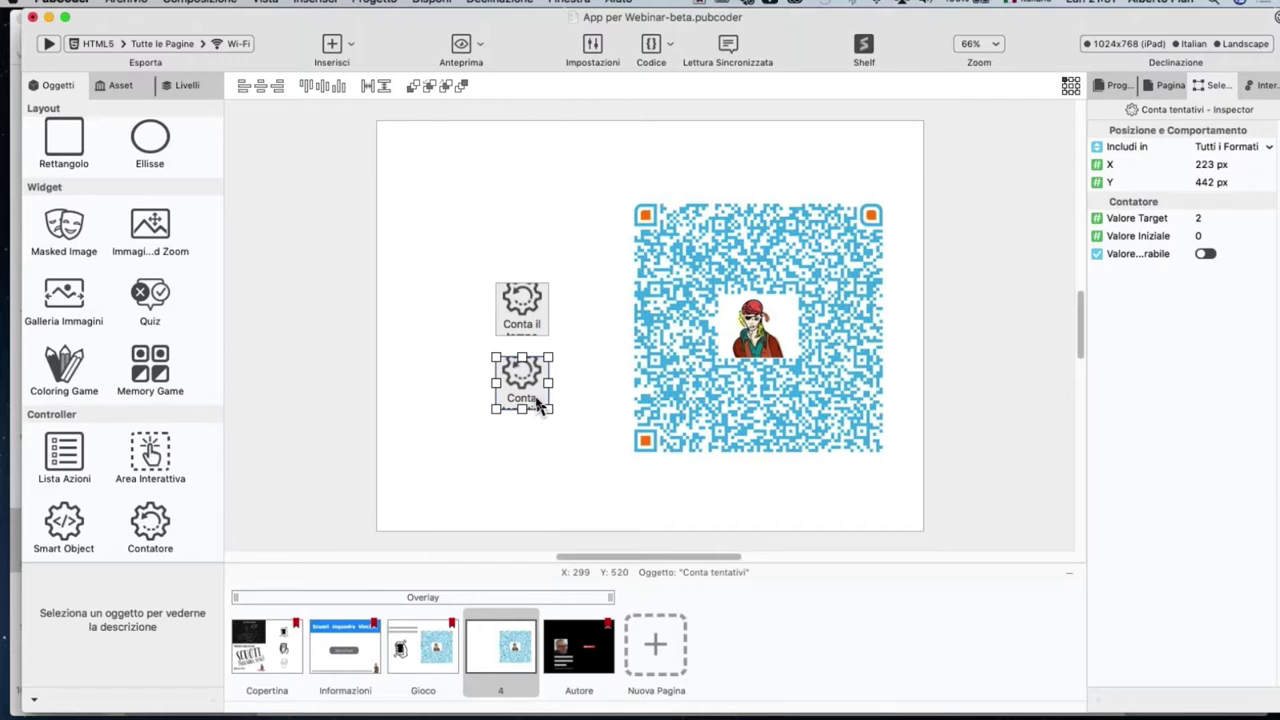
# Step: Set the Conta tentativi counter's Valore Target to 2 and position the counter at about X 223, Y 443 px
pyautogui.doubleClick(1199, 218)
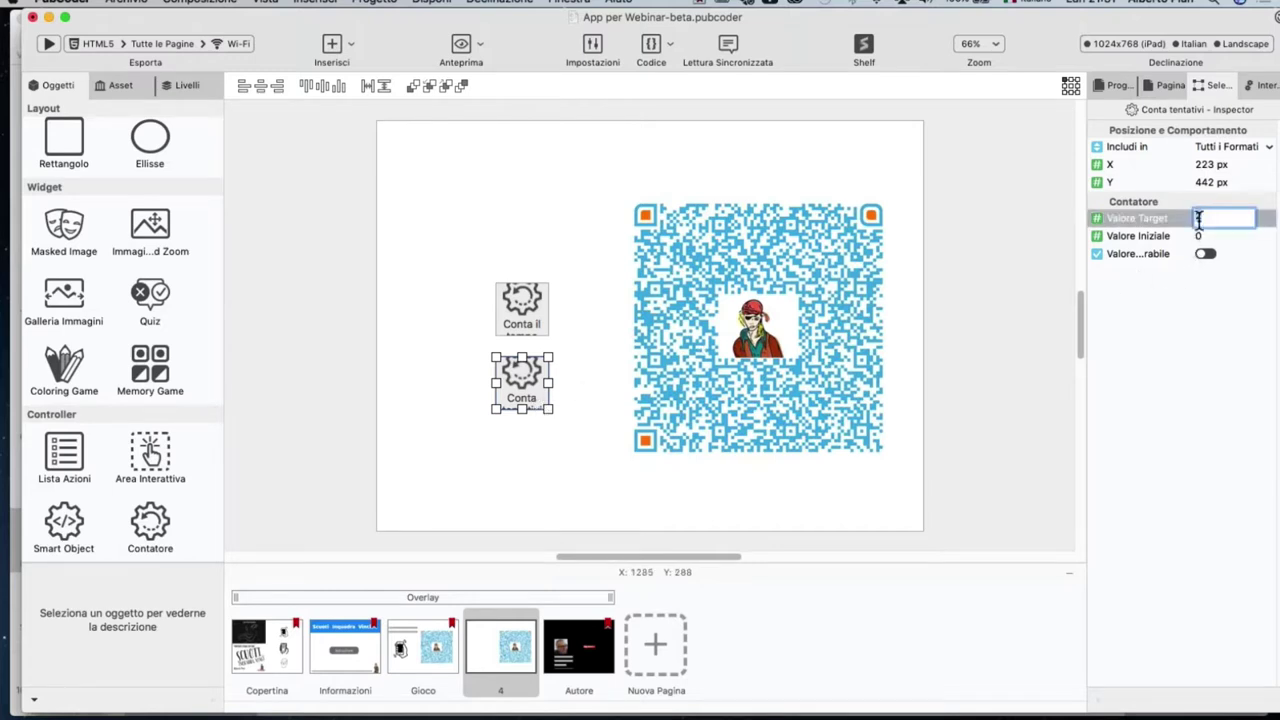
pyautogui.press('Return')
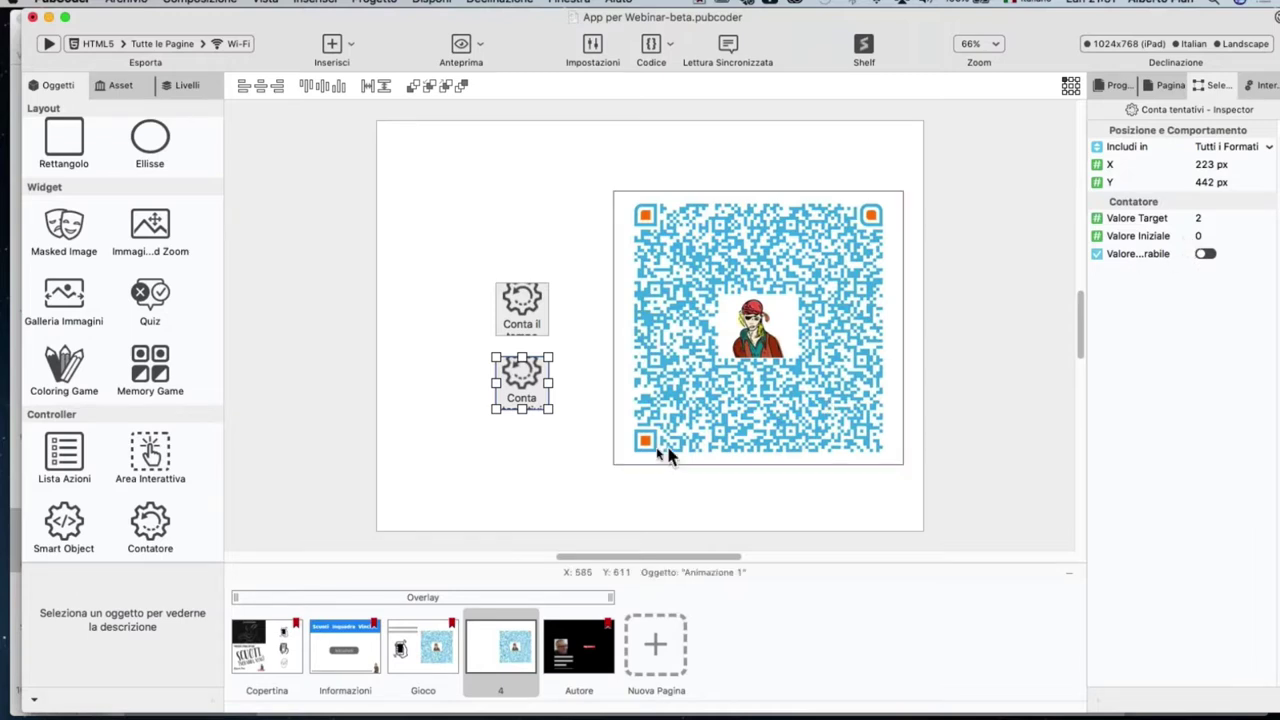
pyautogui.moveTo(549, 417); pyautogui.dragTo(549, 418)
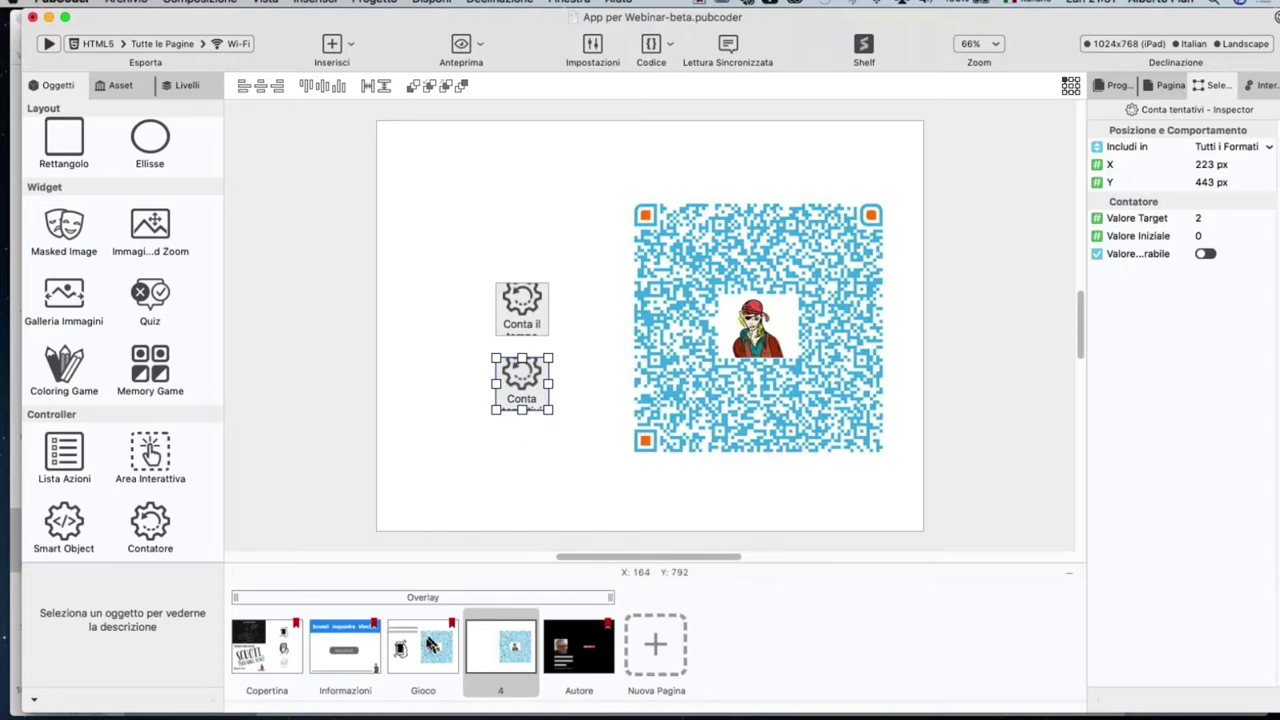
# Step: On the Gioco page, inspect the targets of the final decrement, text change and increment actions in Scuoti 2's Shake event
pyautogui.click(430, 660)
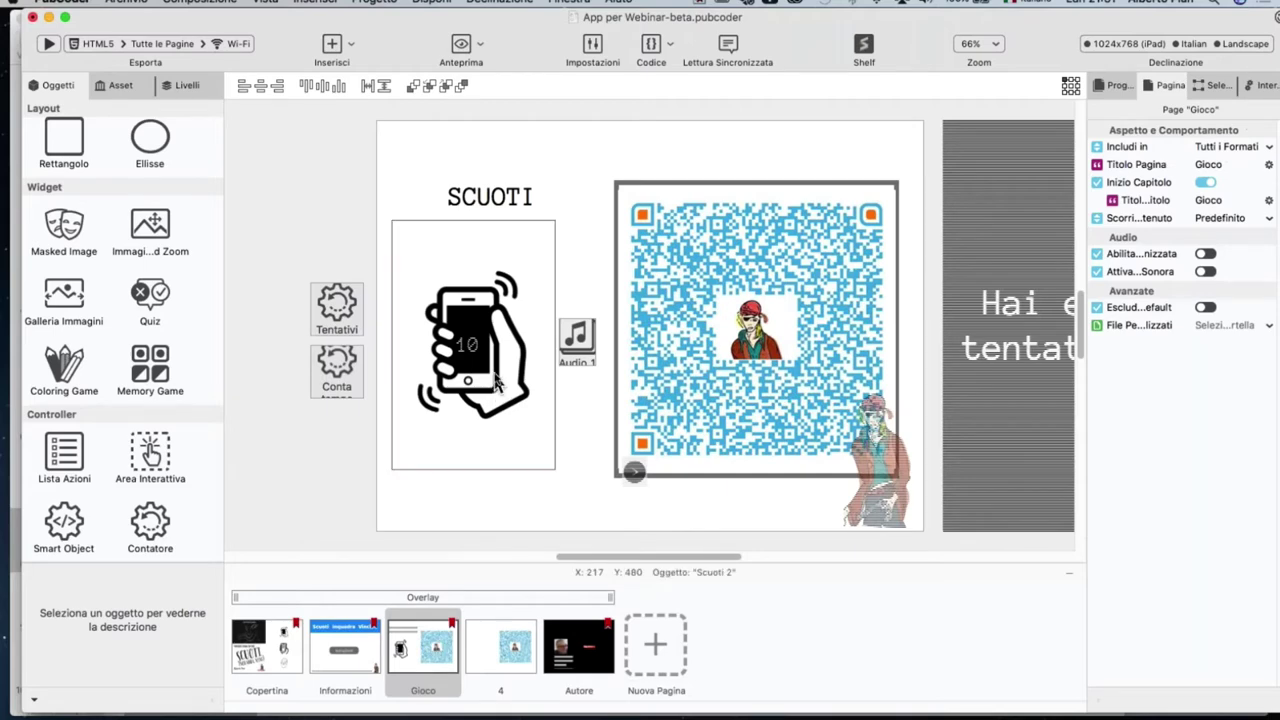
pyautogui.click(487, 308)
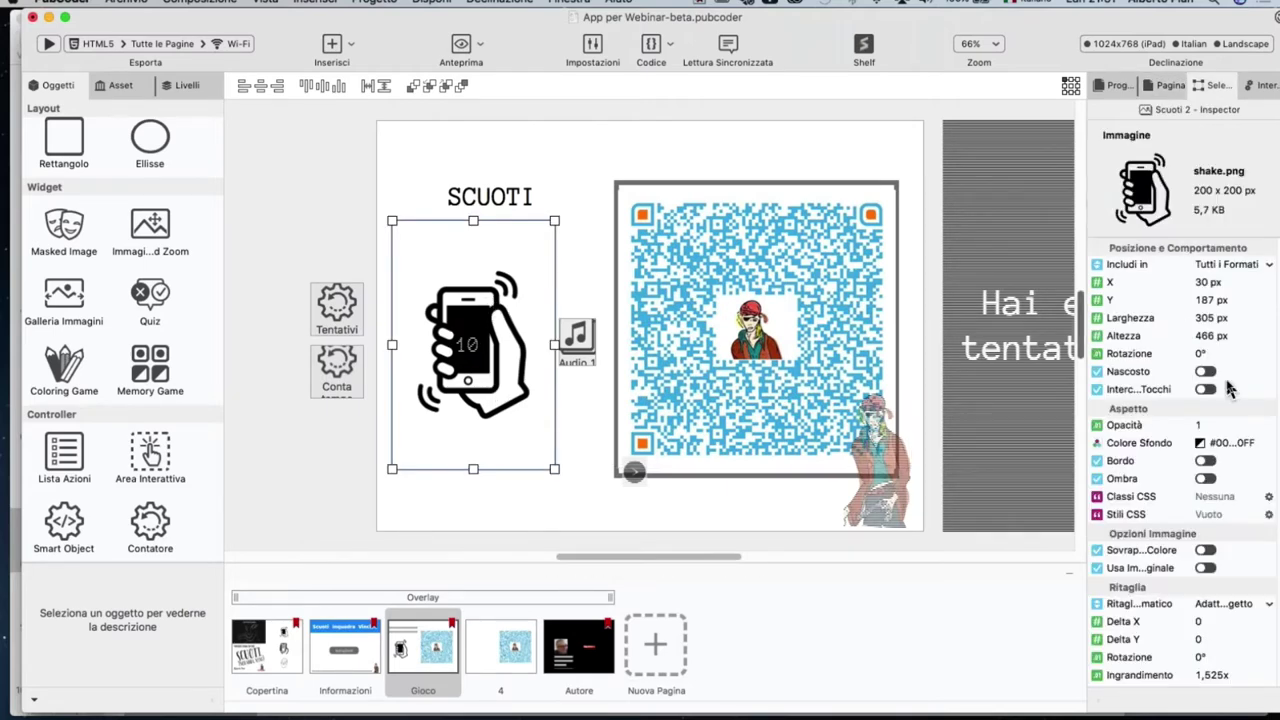
pyautogui.click(1268, 86)
pyautogui.scroll(-5, 1203, 336)
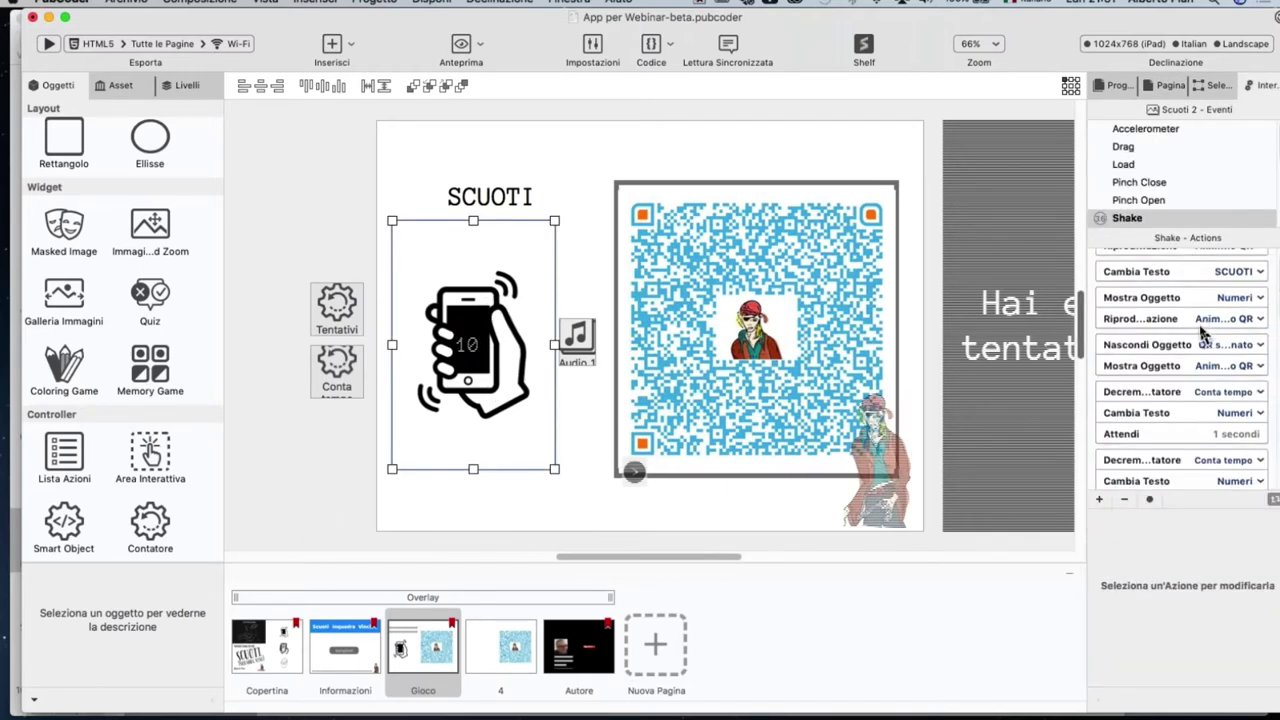
pyautogui.scroll(-3, 1203, 336)
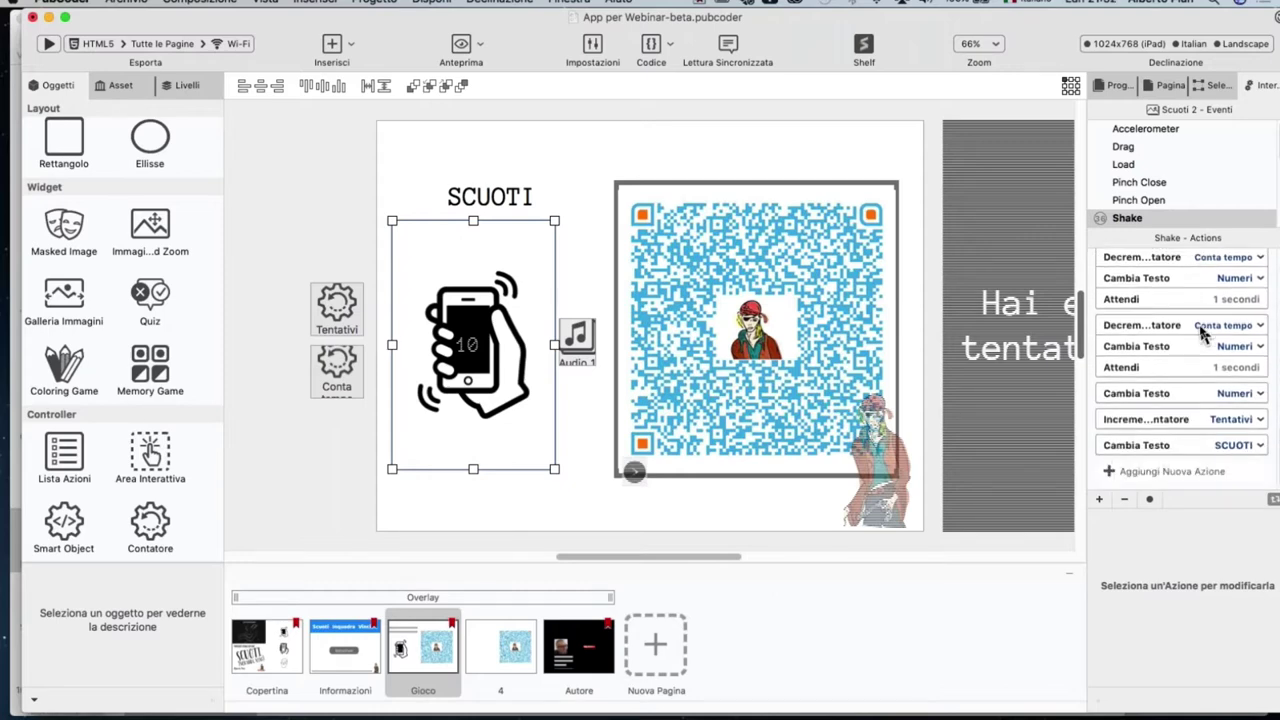
pyautogui.click(1149, 327)
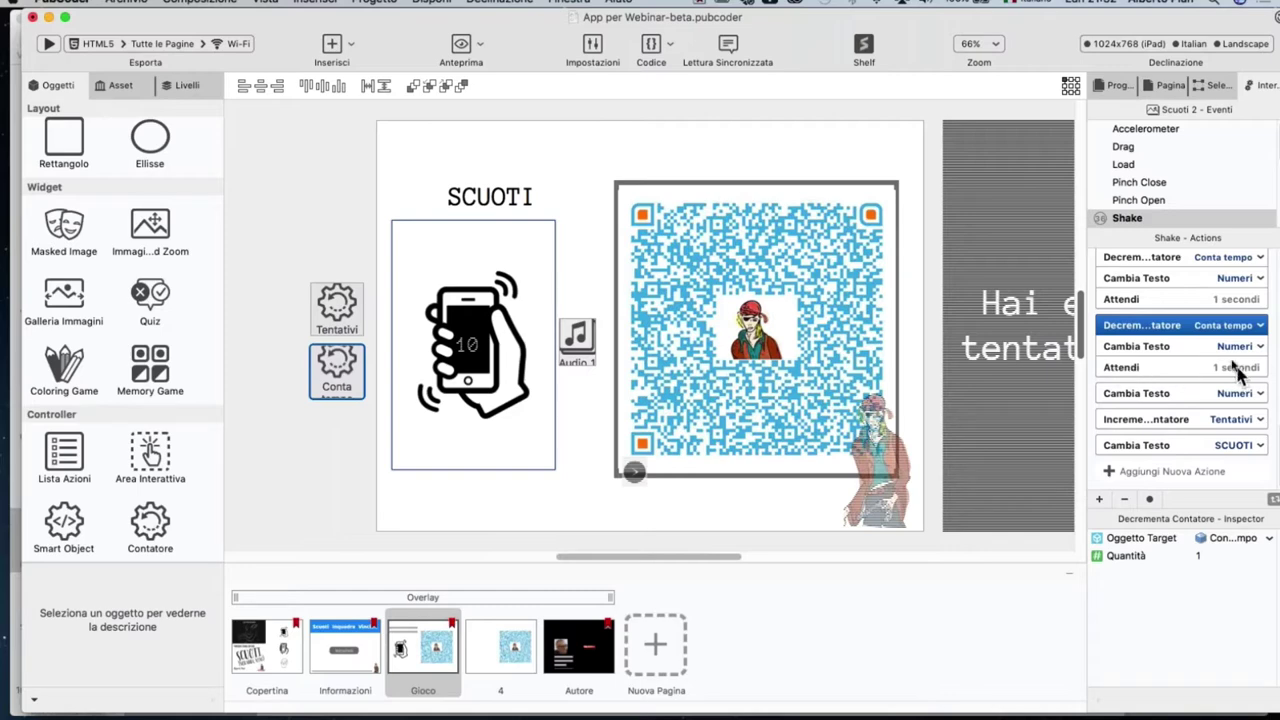
pyautogui.scroll(3, 1225, 300)
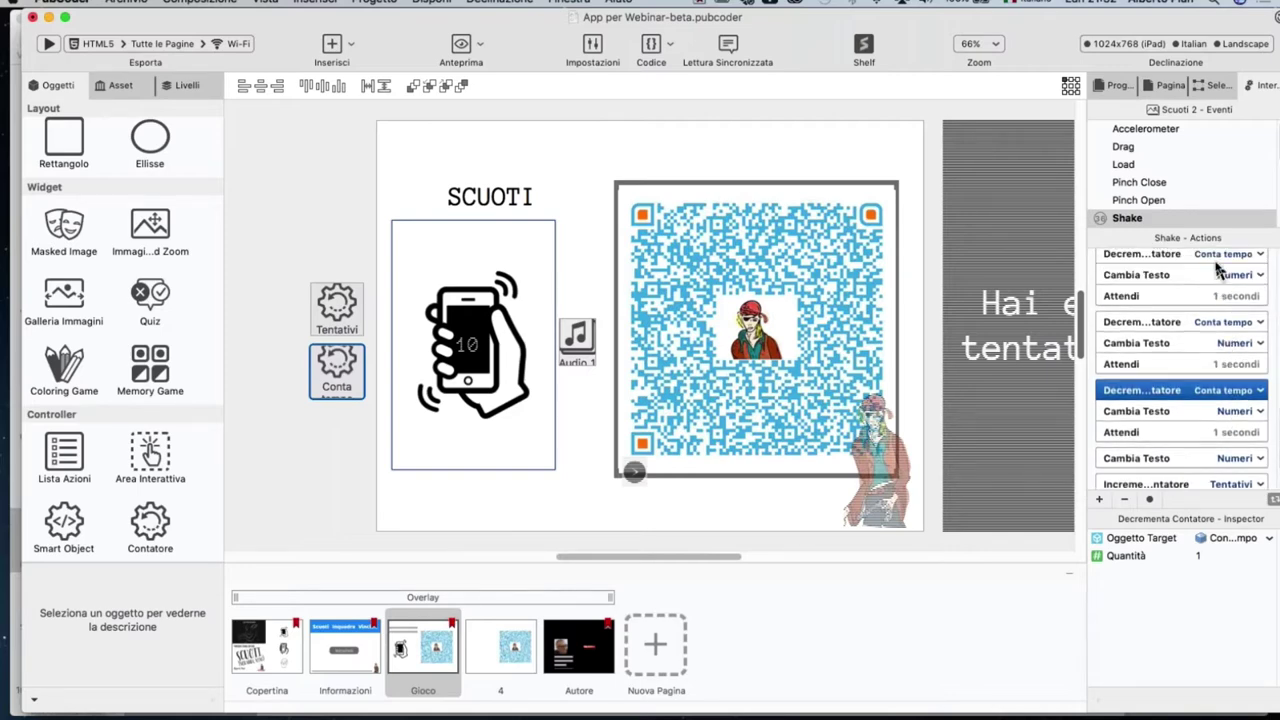
pyautogui.scroll(-3, 1222, 390)
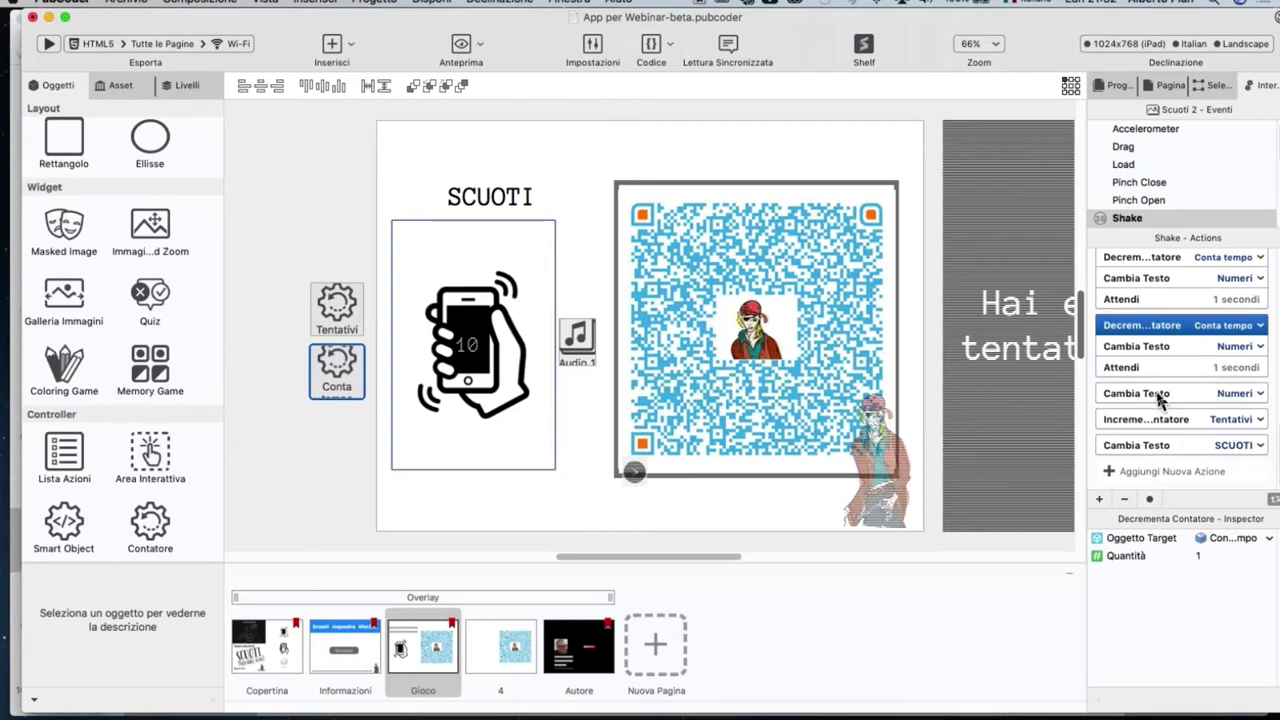
pyautogui.click(1167, 395)
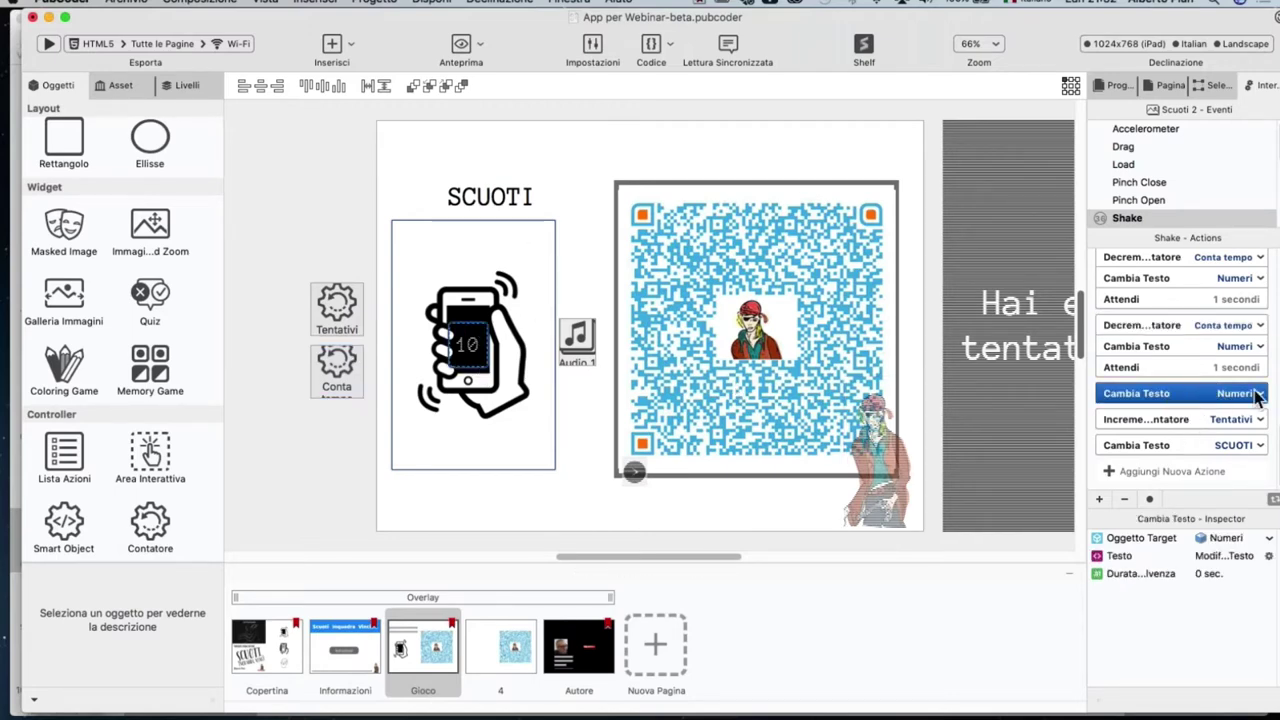
pyautogui.click(1192, 423)
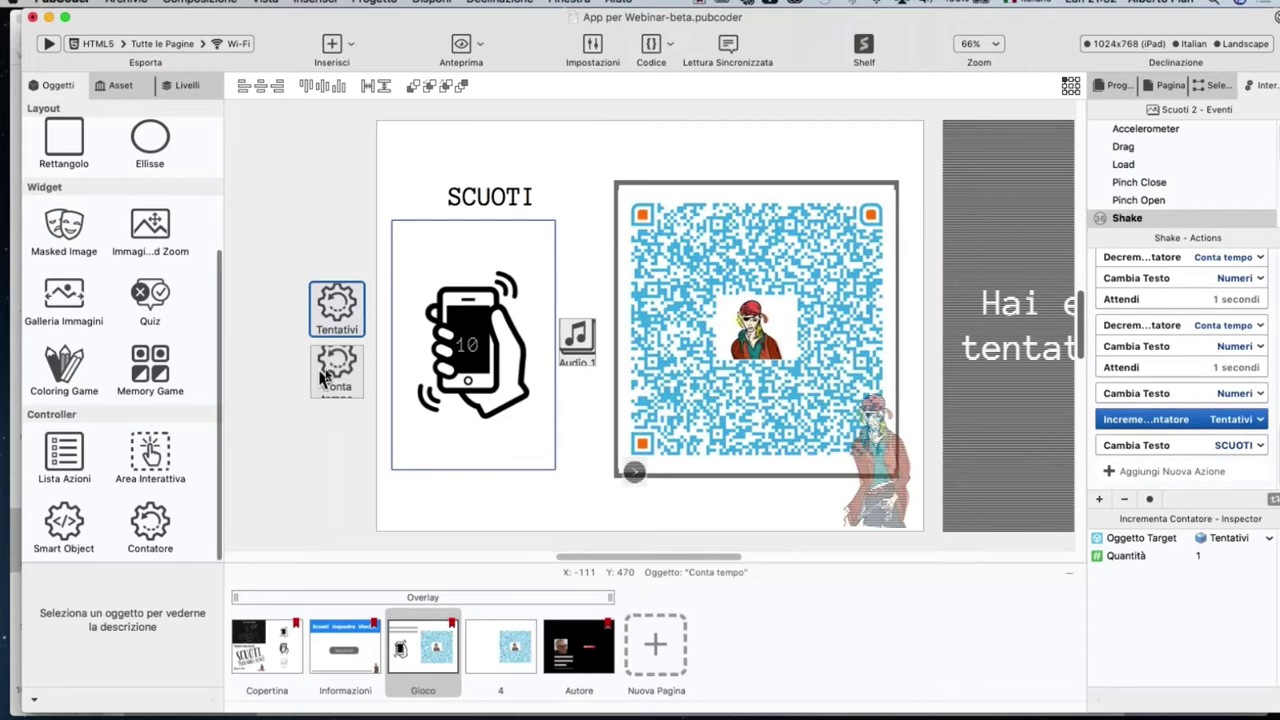
# Step: Examine the Tentativi counter's Valore Target Raggiunto actions, and return to page 4
pyautogui.click(338, 330)
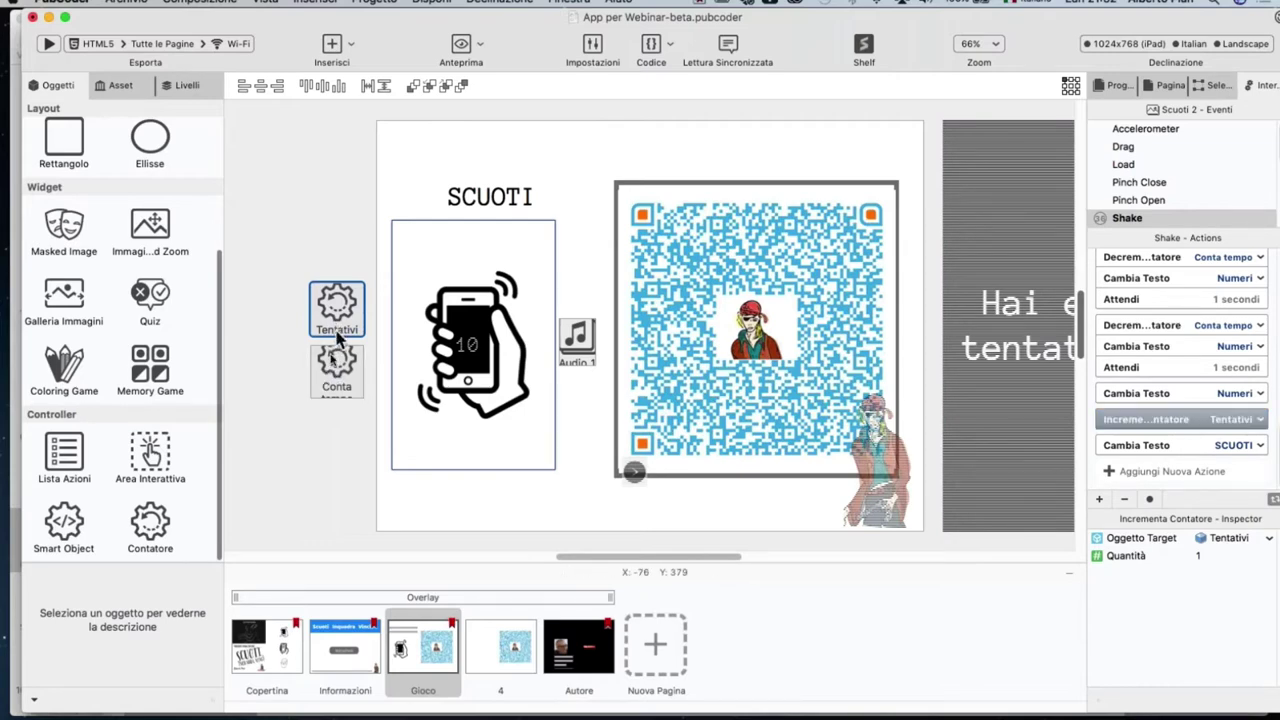
pyautogui.click(310, 426)
pyautogui.click(329, 318)
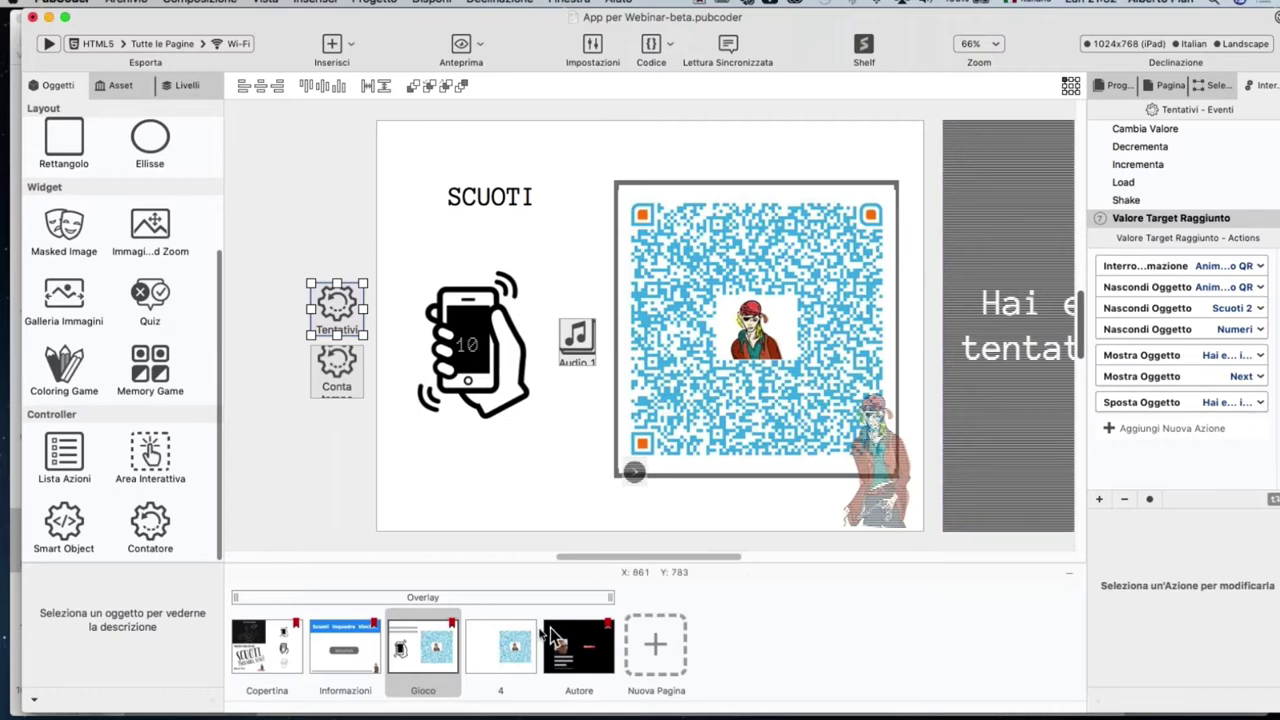
pyautogui.click(489, 650)
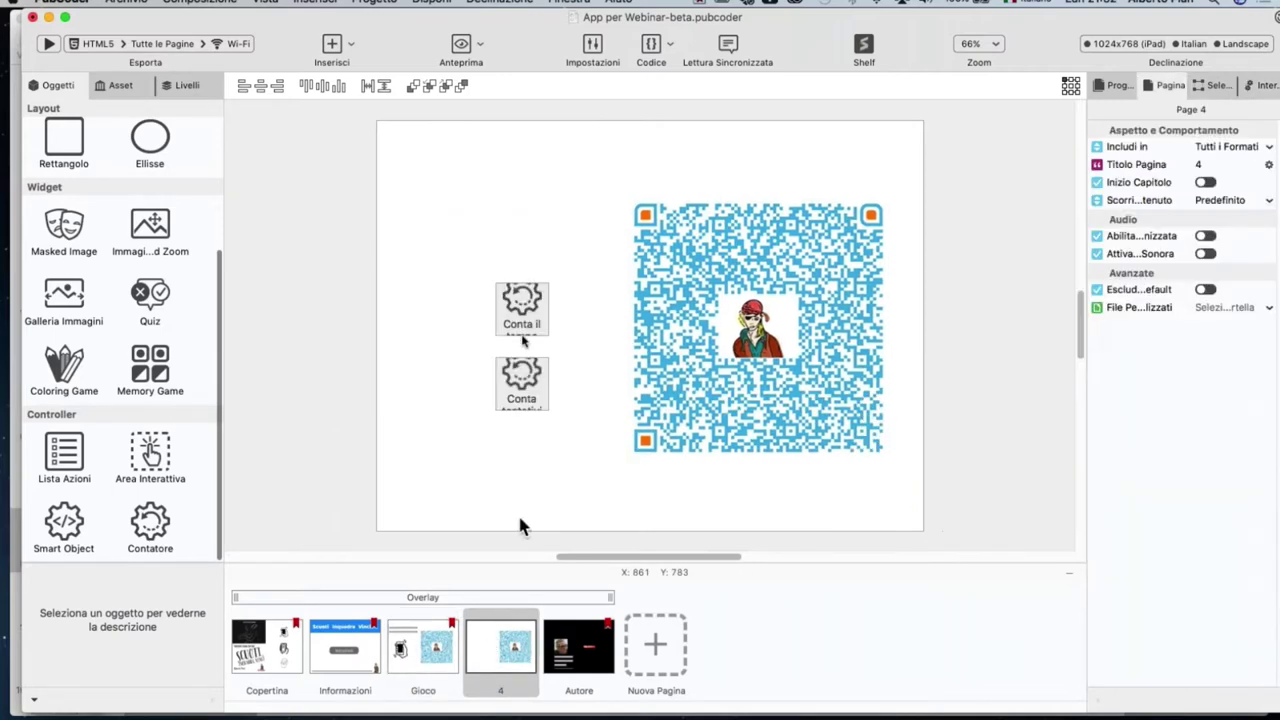
# Step: Add an Interrompi Animazione action targeting Animazione 1 to the Conta tentativi counter's Valore Target Raggiunto event
pyautogui.doubleClick(532, 388)
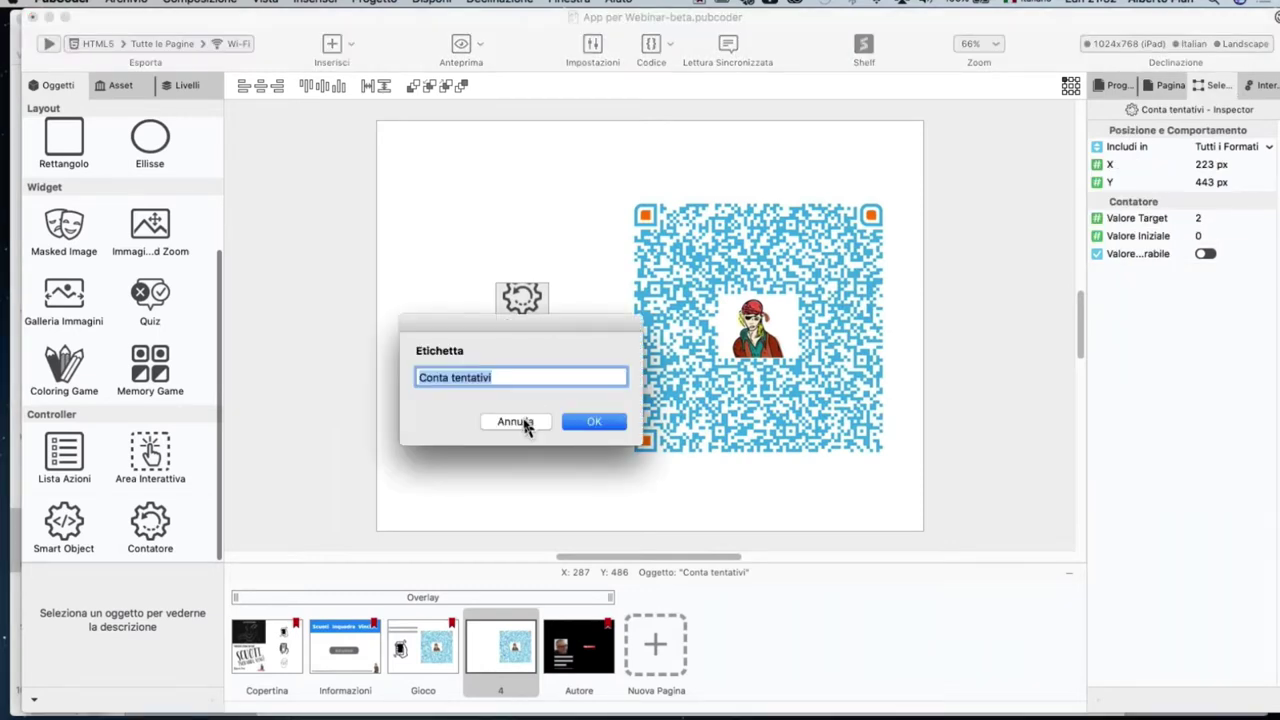
pyautogui.click(526, 422)
pyautogui.click(1267, 88)
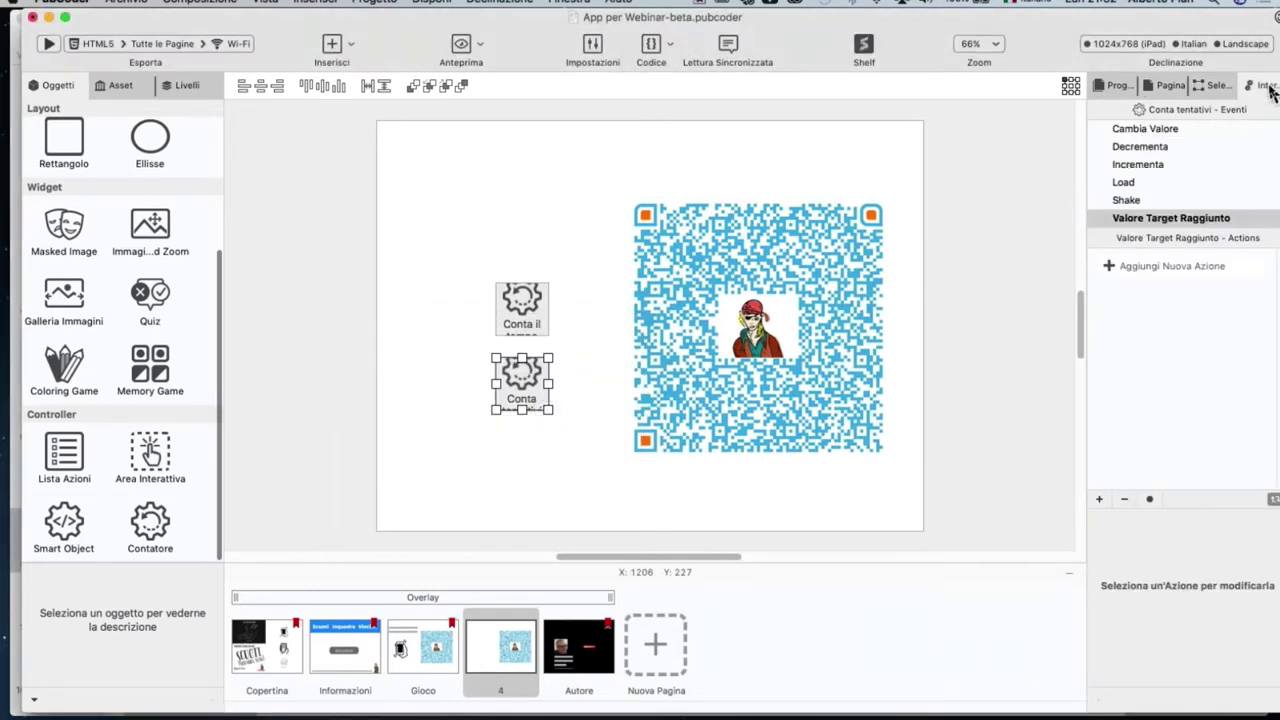
pyautogui.click(1113, 270)
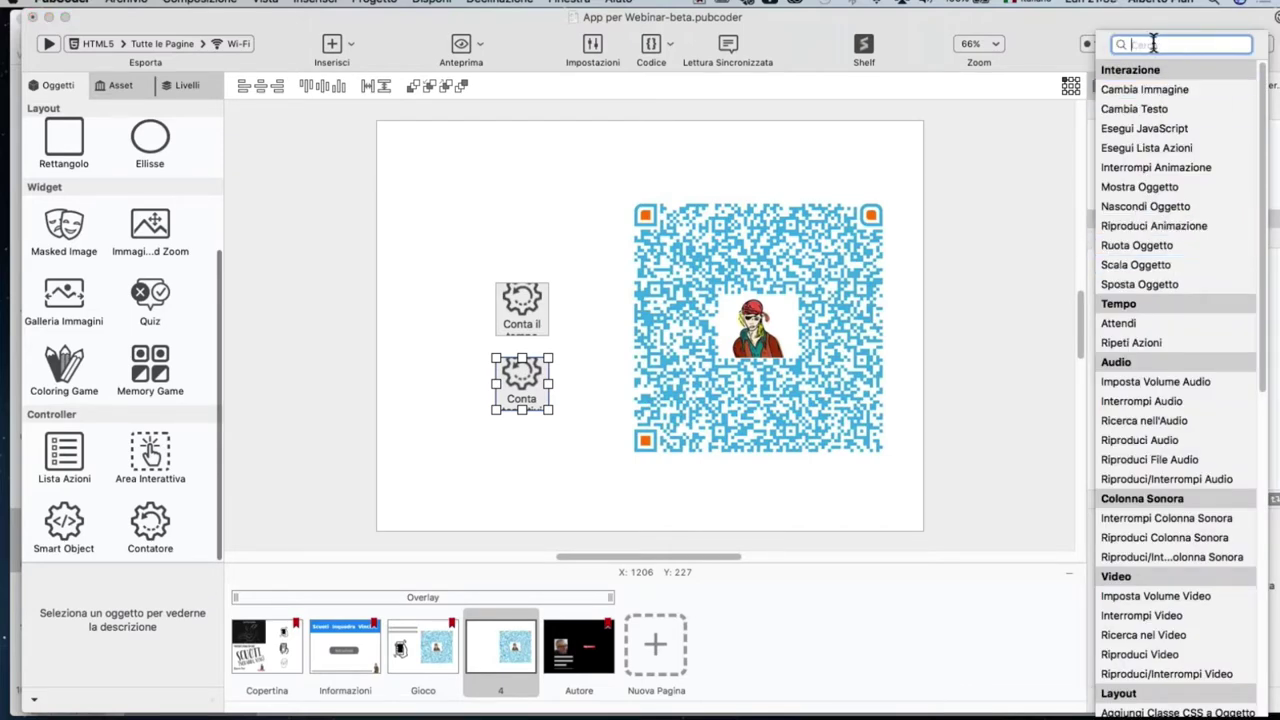
pyautogui.write('inte')
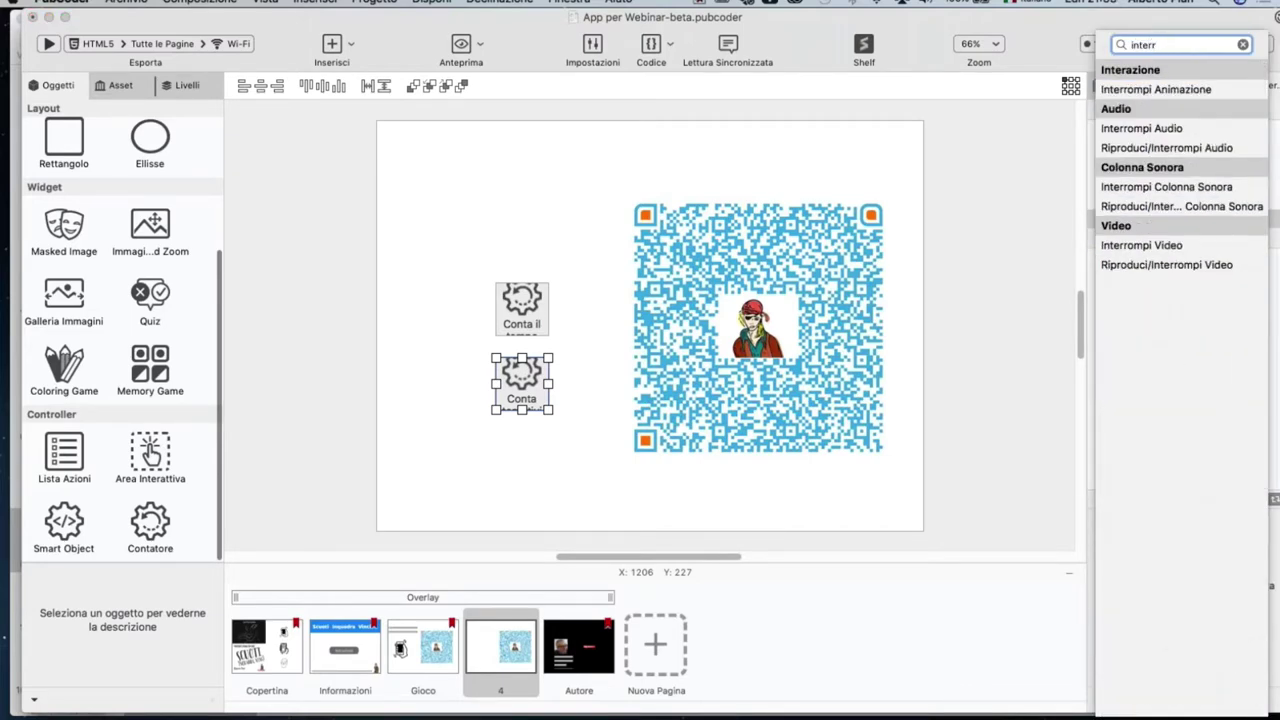
pyautogui.write('rr')
pyautogui.click(1156, 90)
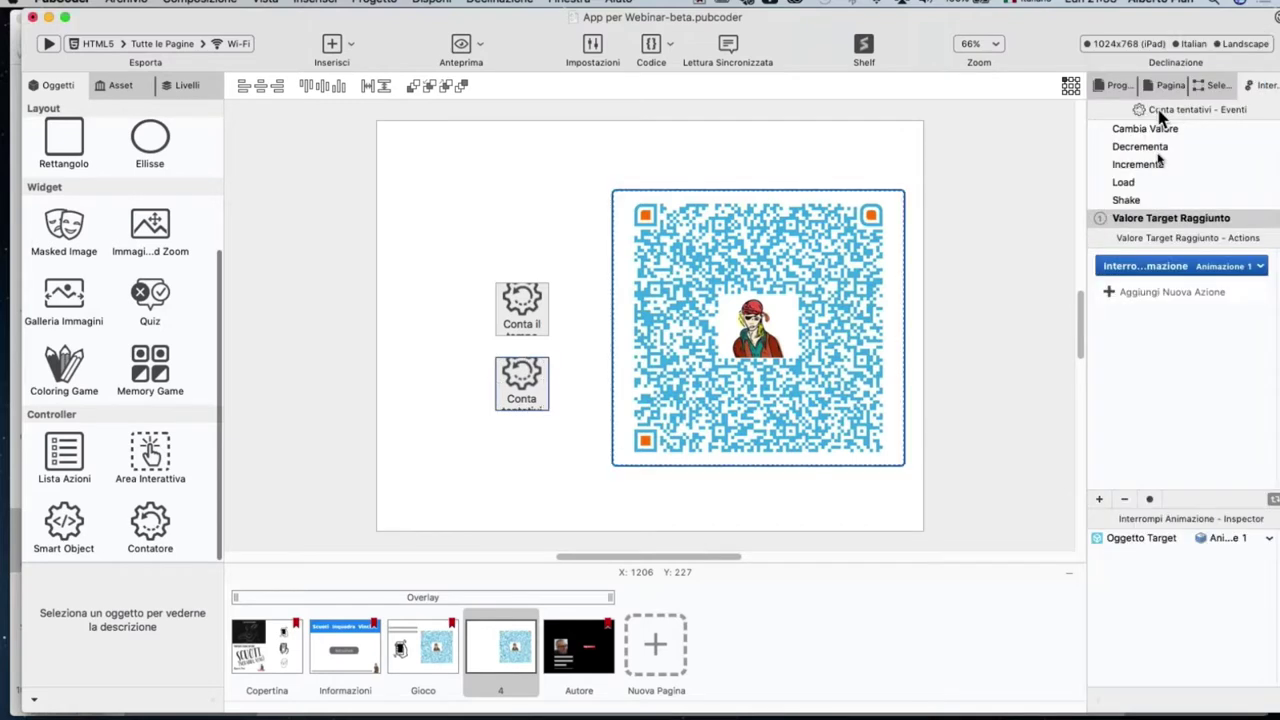
pyautogui.click(1238, 548)
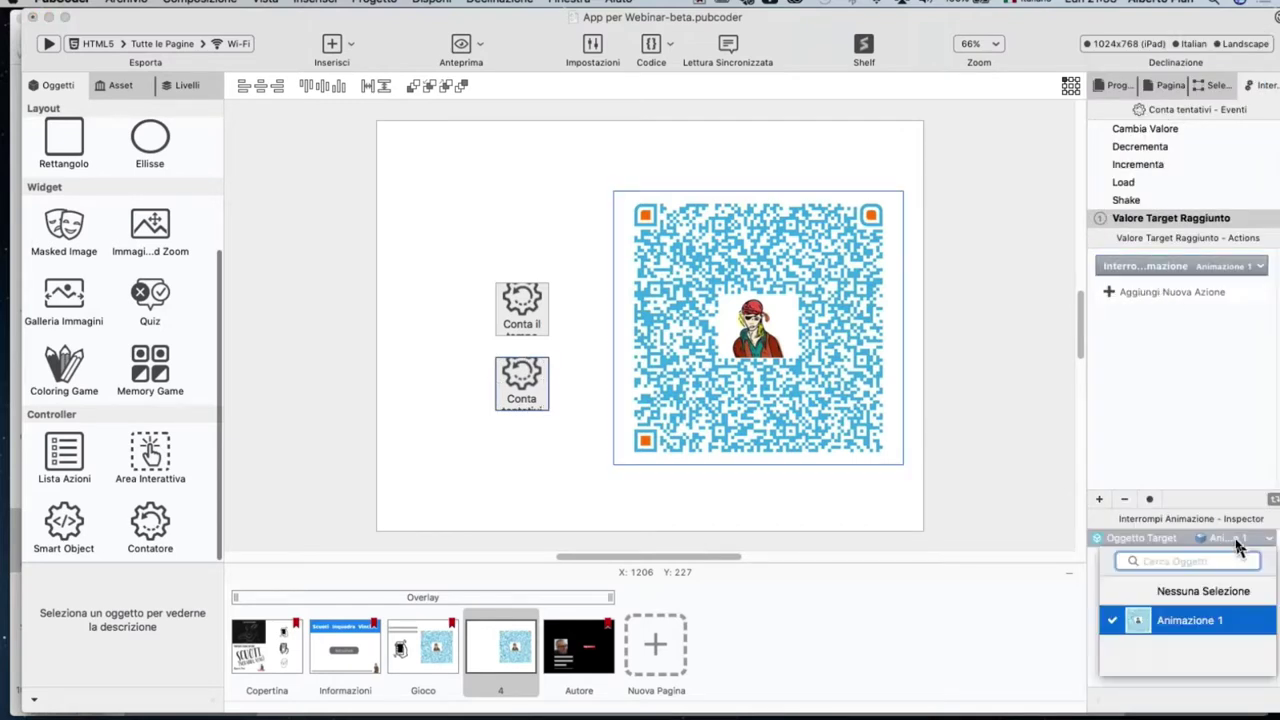
pyautogui.click(1230, 619)
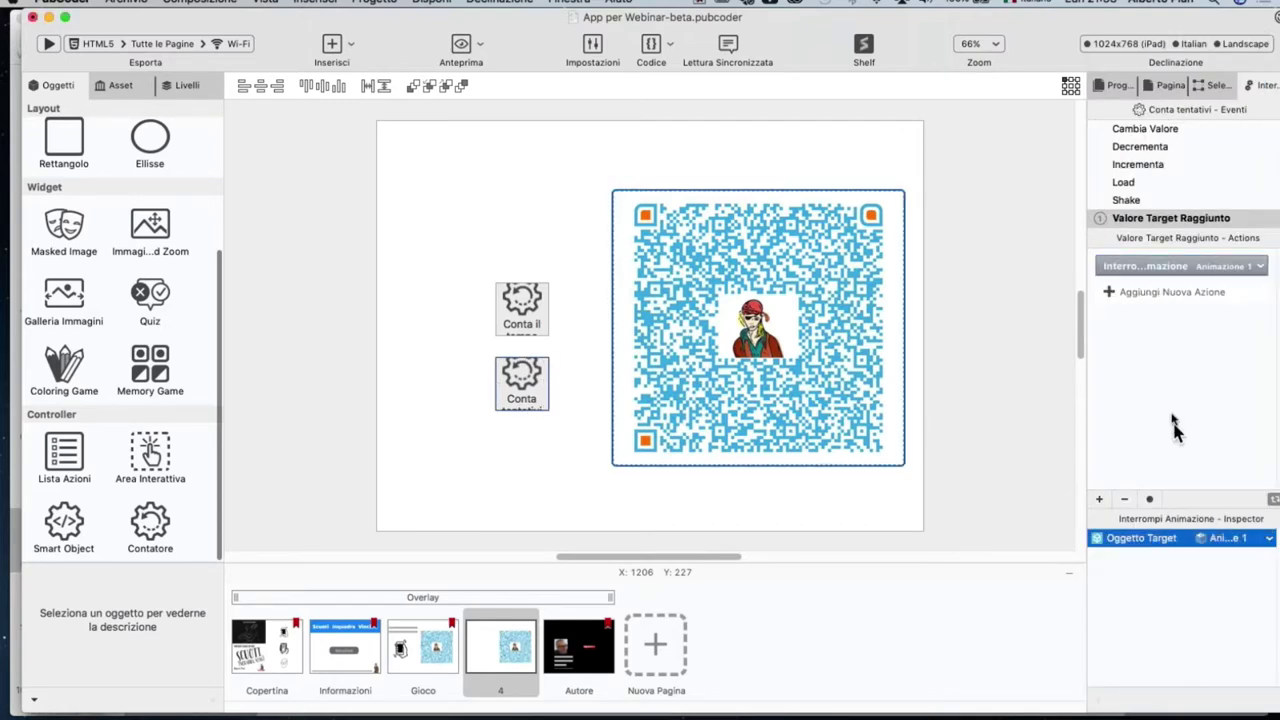
# Step: Add a Mostra Oggetto action to Conta tentativi's Valore Target Raggiunto event, after the Interrompi Animazione action
pyautogui.click(1110, 296)
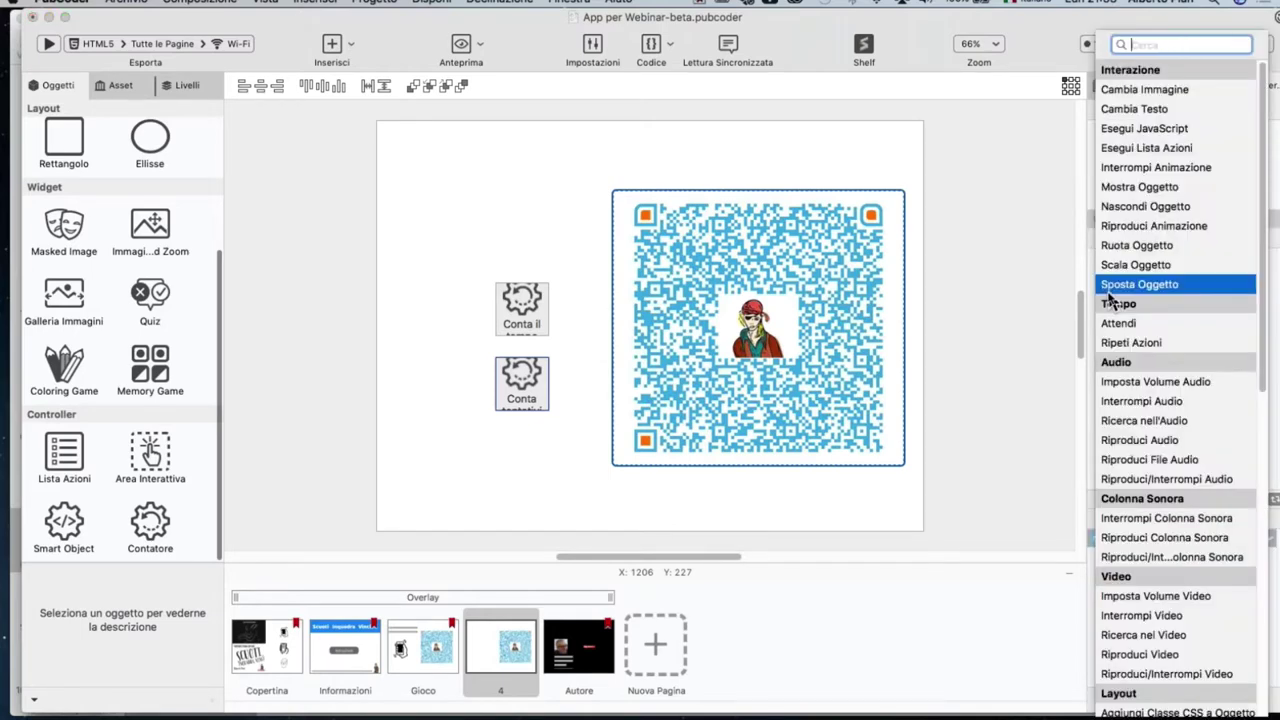
pyautogui.write('m')
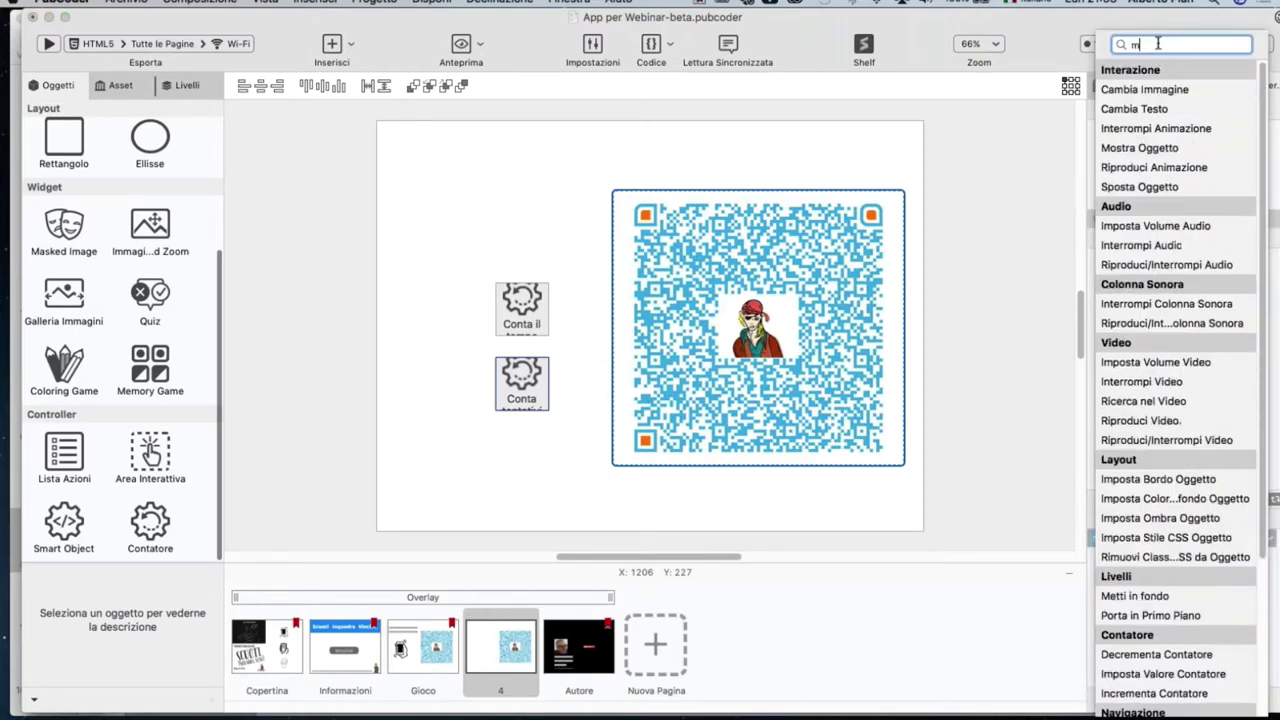
pyautogui.write('ostrare')
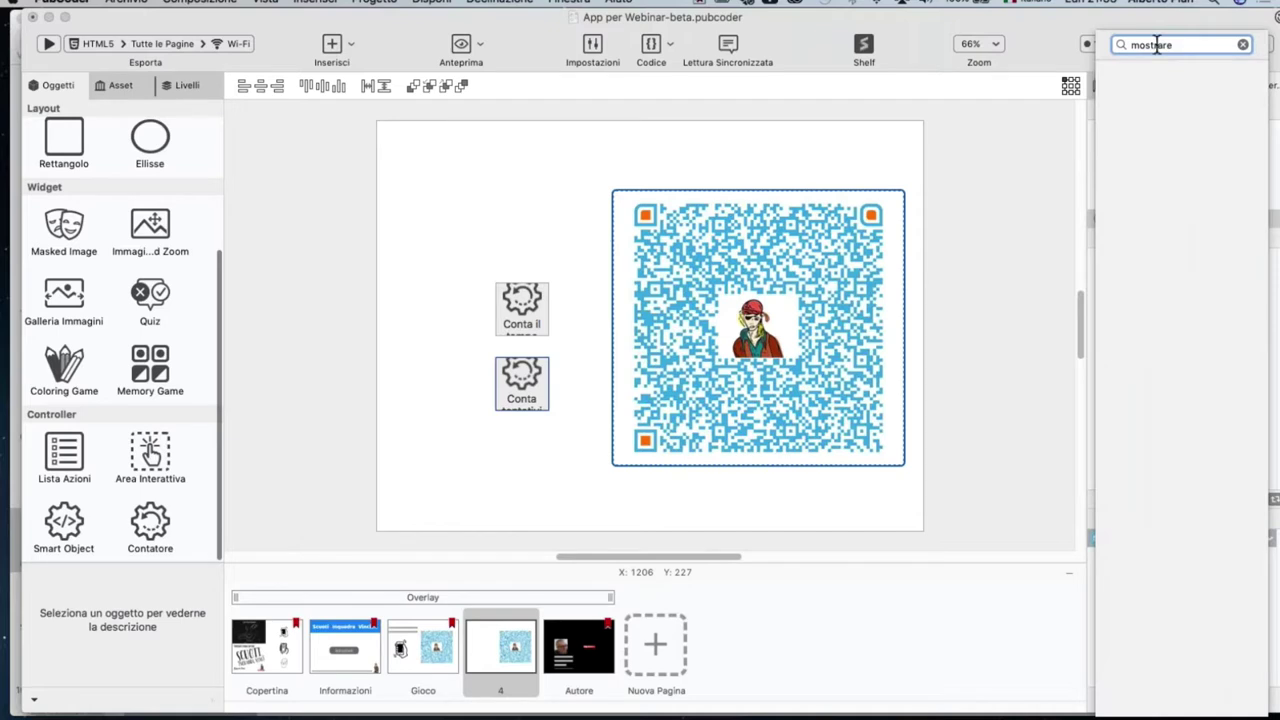
pyautogui.press('BackSpace')
pyautogui.press('BackSpace')
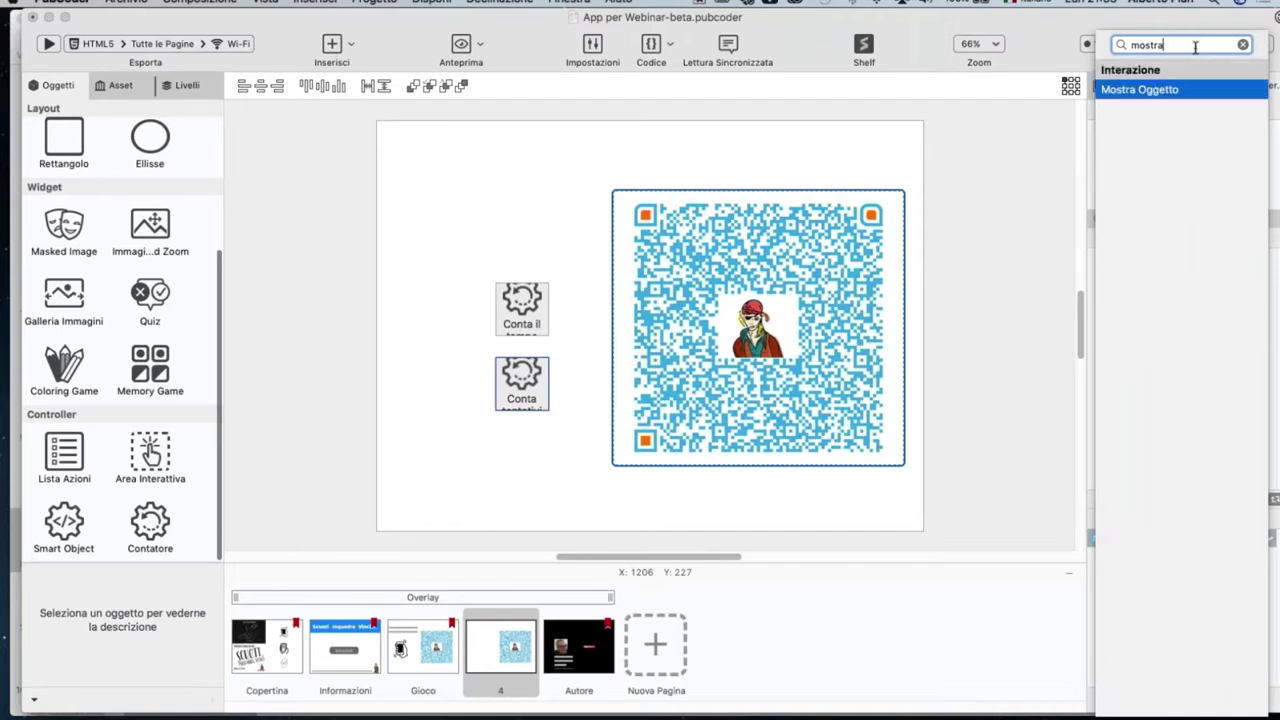
pyautogui.doubleClick(1185, 89)
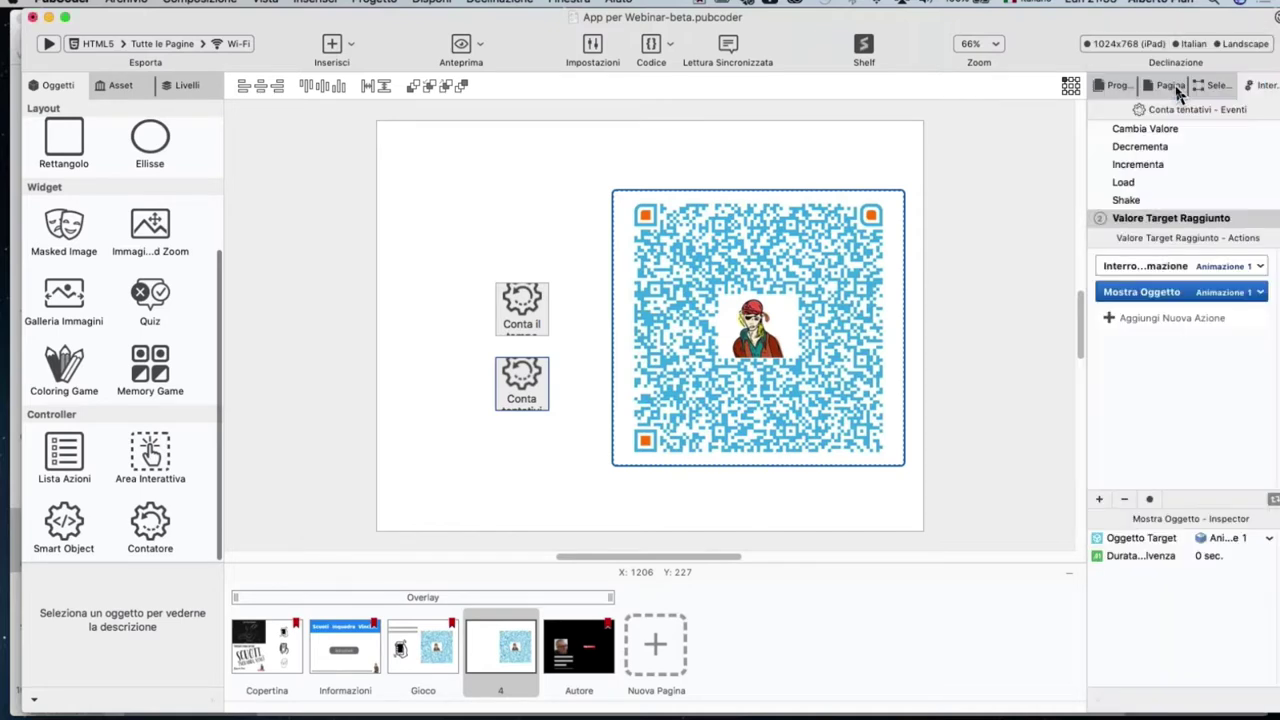
# Step: Add a Nascondi Oggetto action as the third action of Conta tentativi's Valore Target Raggiunto event
pyautogui.click(1137, 317)
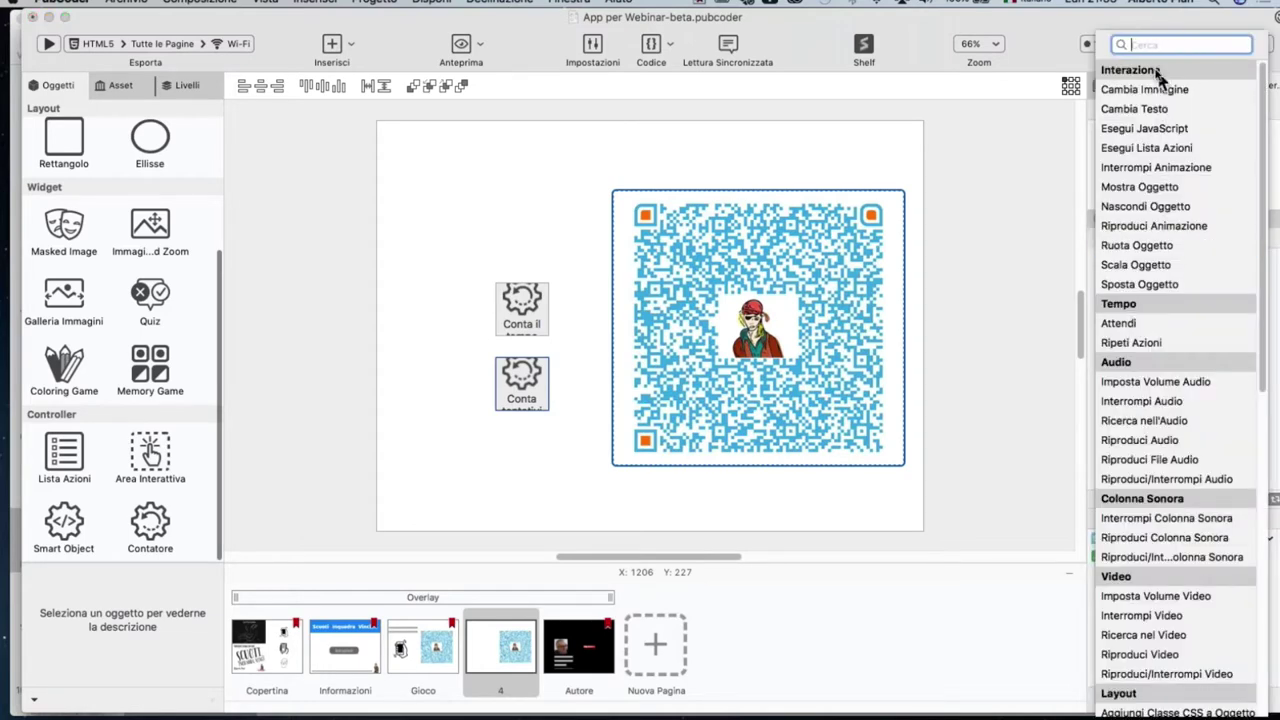
pyautogui.write('nasco')
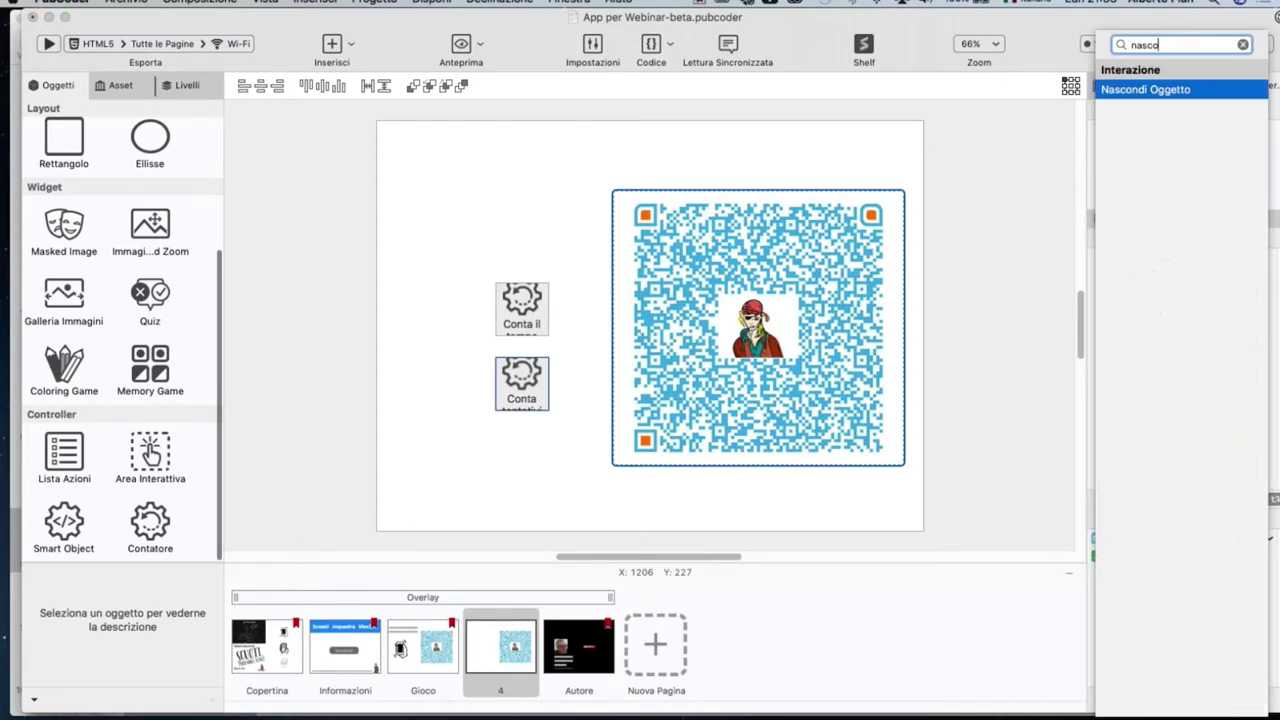
pyautogui.write('ndere')
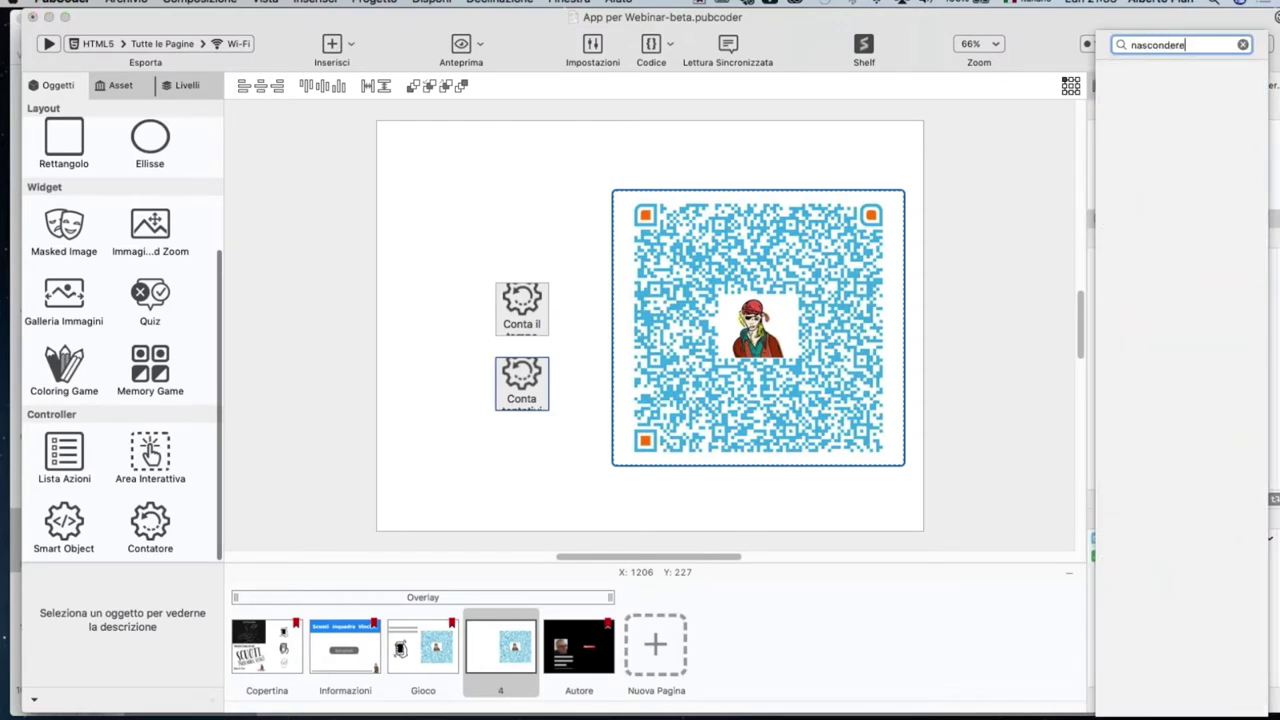
pyautogui.press('BackSpace')
pyautogui.press('BackSpace')
pyautogui.press('BackSpace')
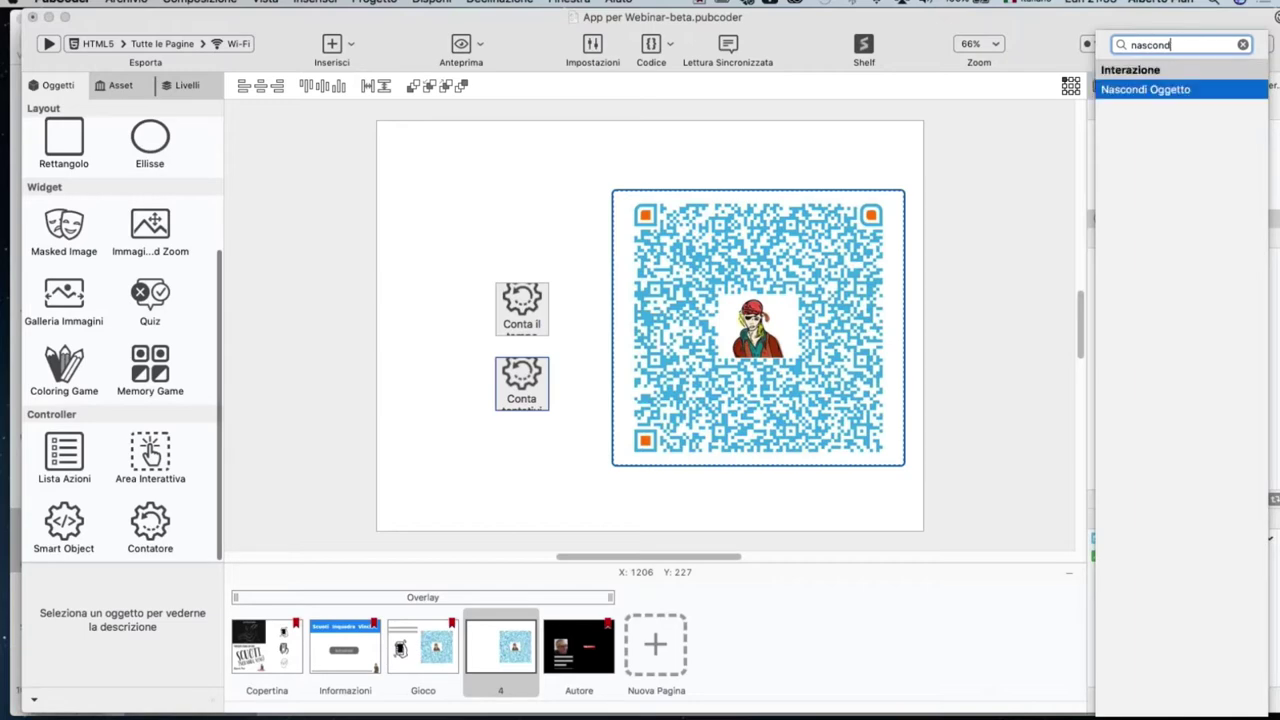
pyautogui.click(1187, 90)
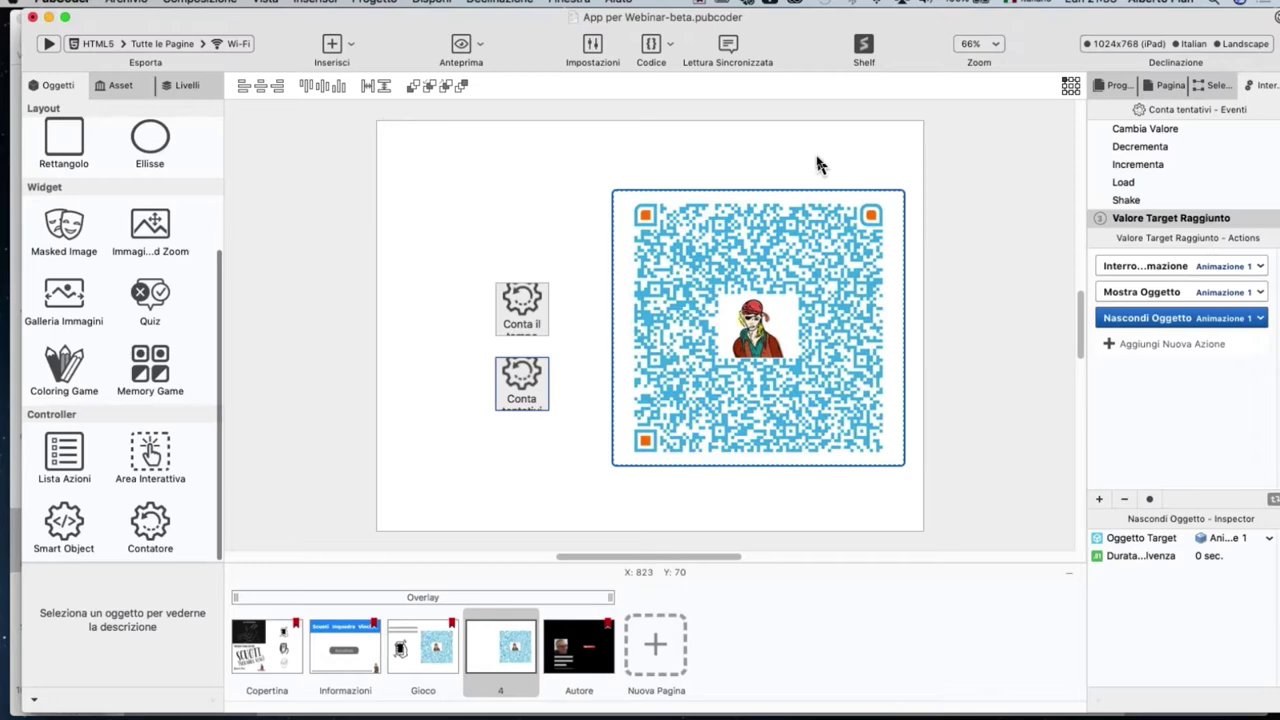
# Step: On the Gioco page, examine the off-page "Hai esaurito" text box and the Sposta Oggetto action in Tentativi's Valore Target Raggiunto event
pyautogui.click(435, 651)
pyautogui.hscroll(5, 939, 277)
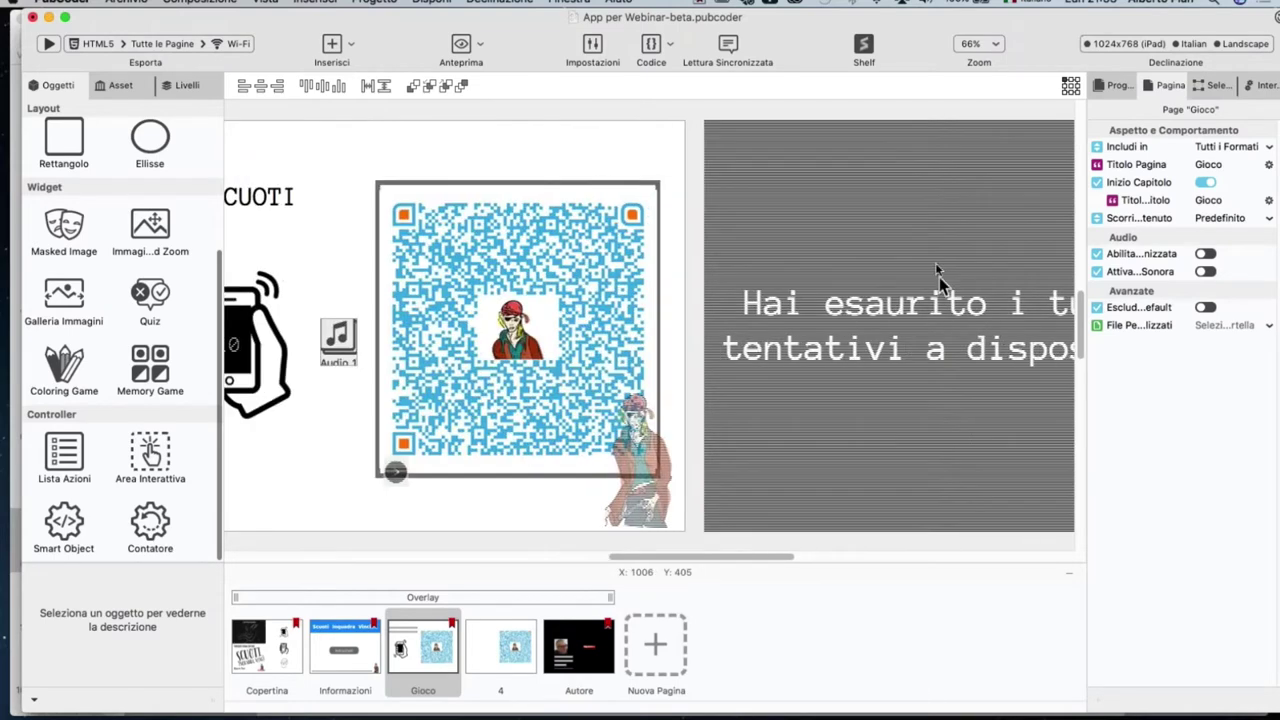
pyautogui.click(946, 302)
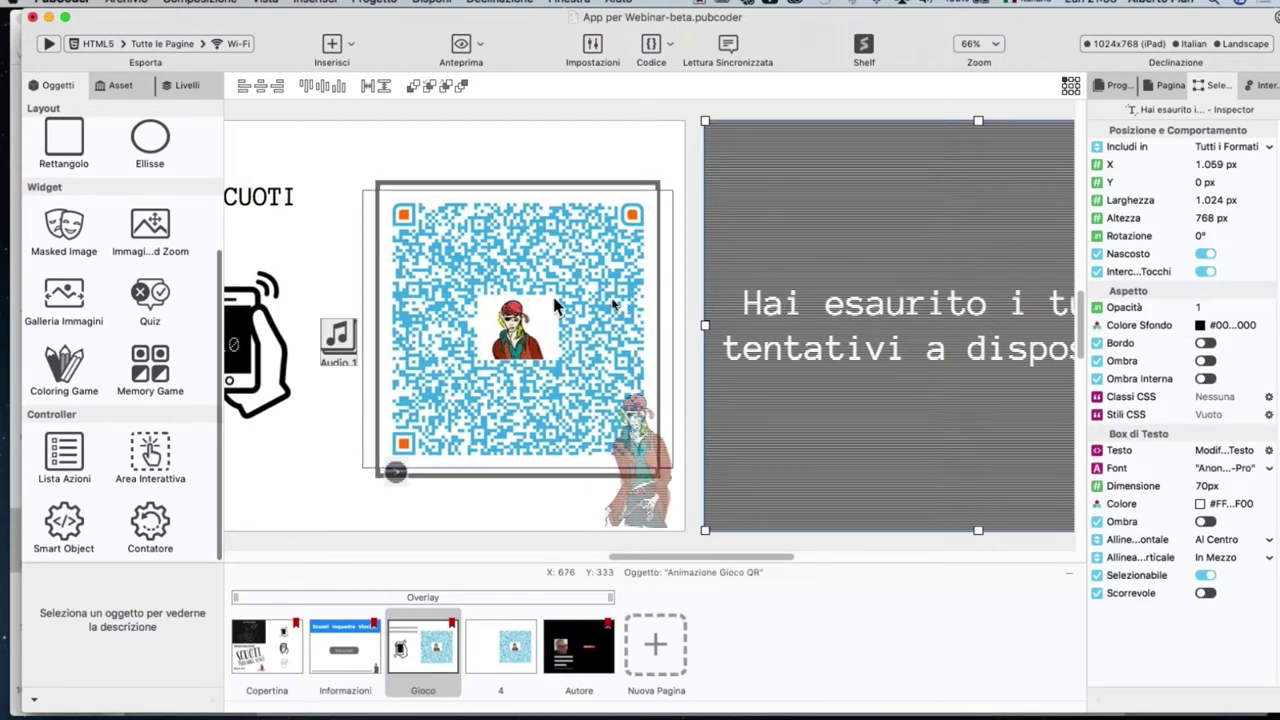
pyautogui.hscroll(-5, 805, 310)
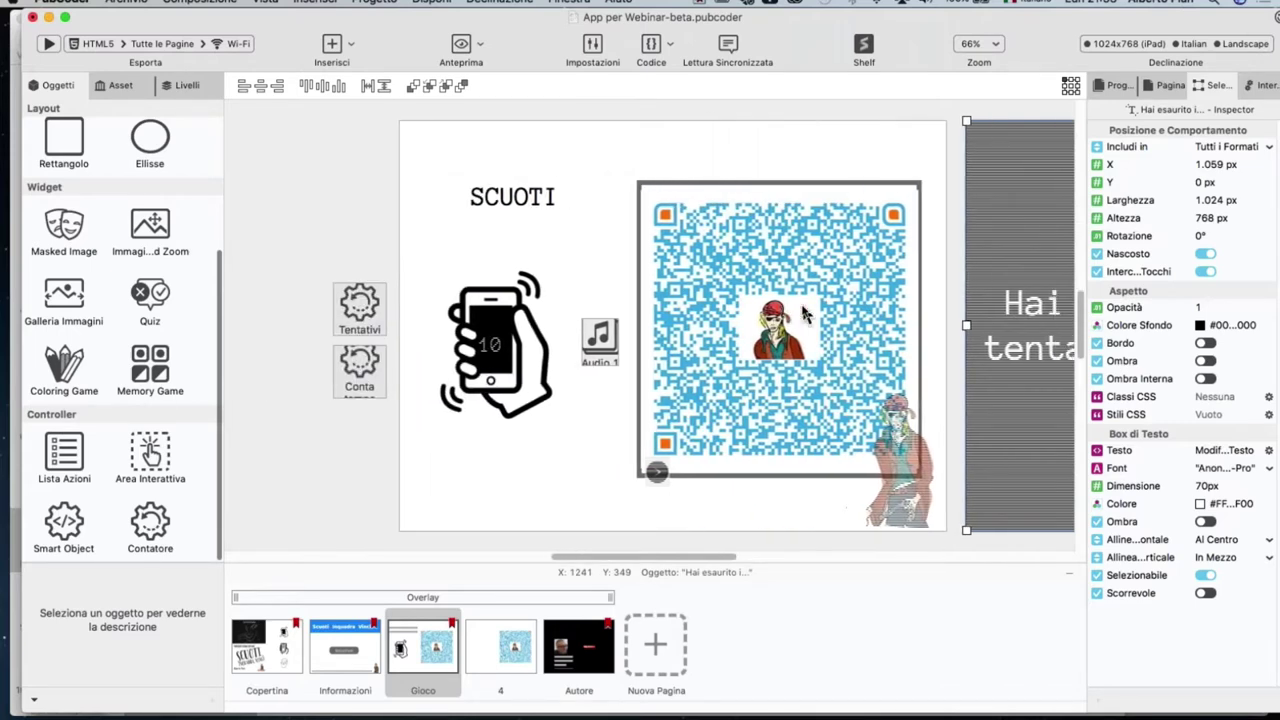
pyautogui.click(370, 374)
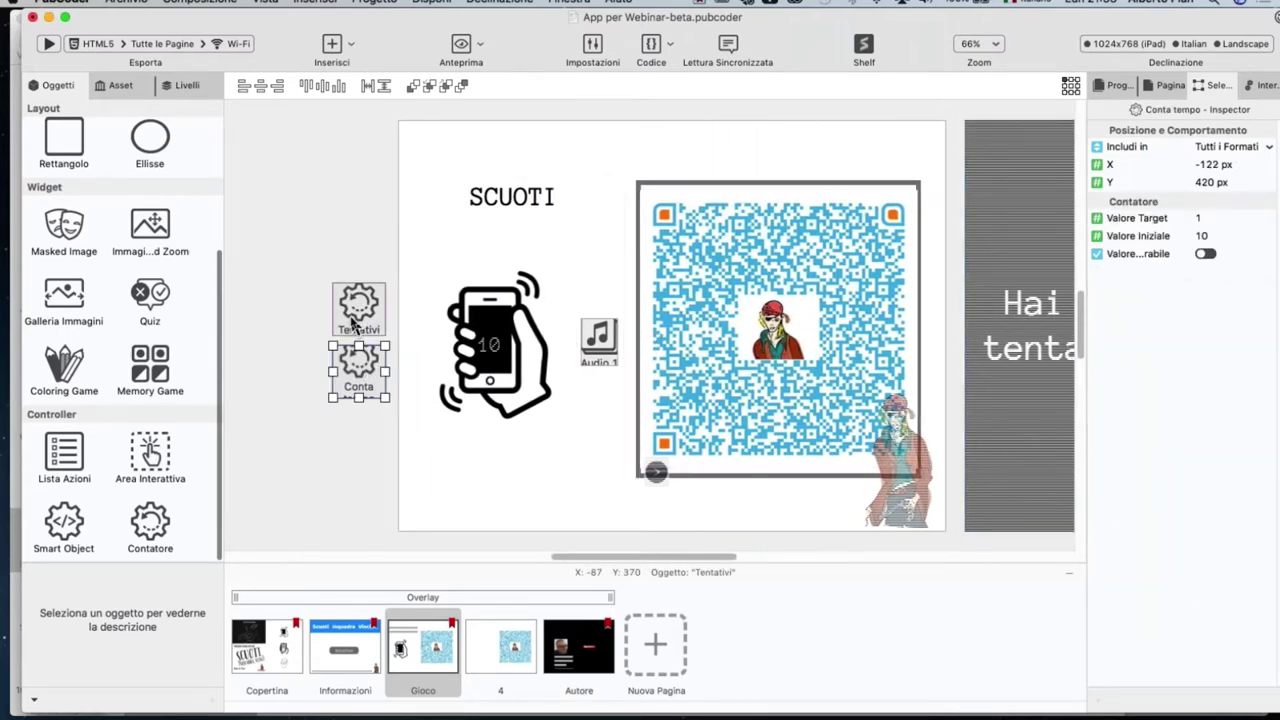
pyautogui.click(352, 318)
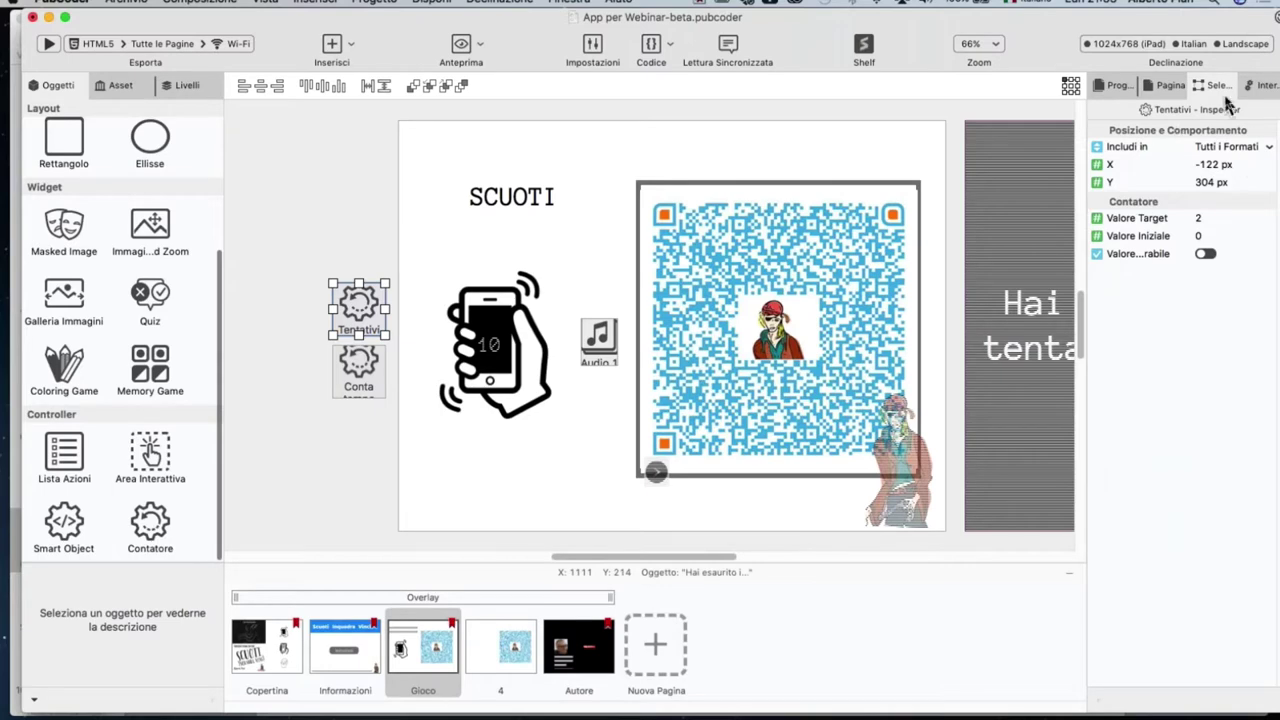
pyautogui.click(1257, 86)
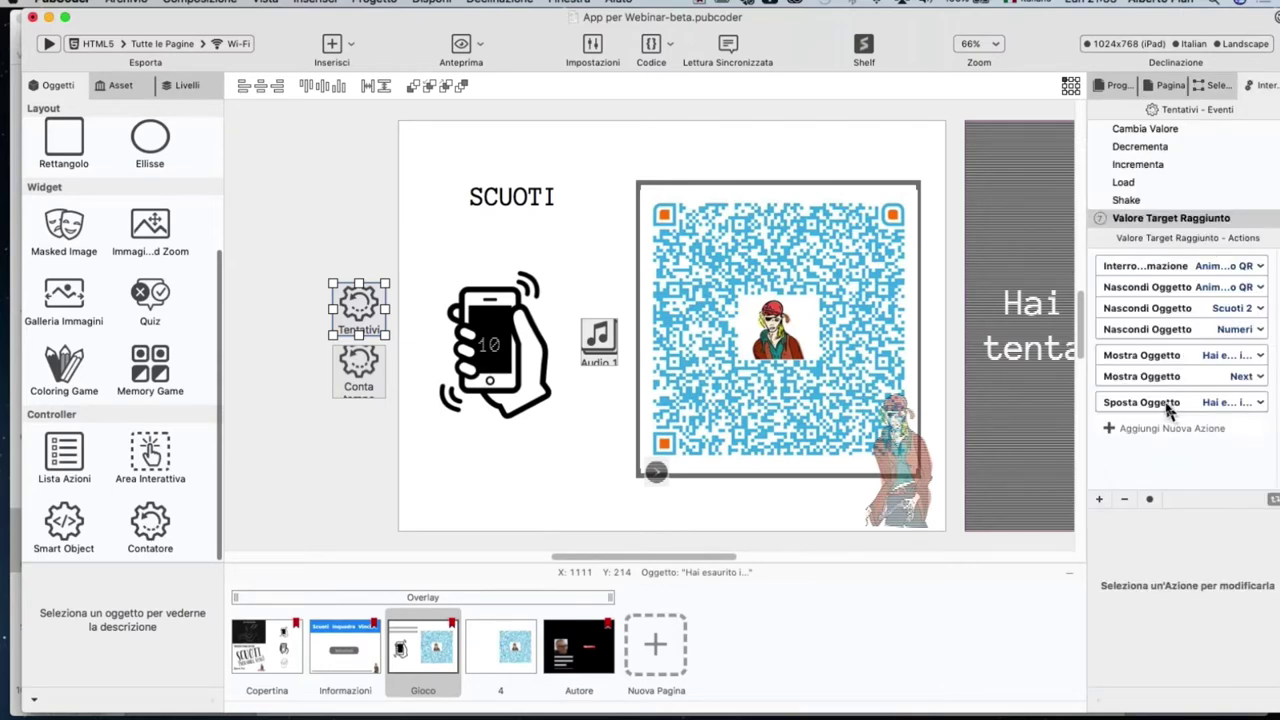
pyautogui.hscroll(3, 362, 368)
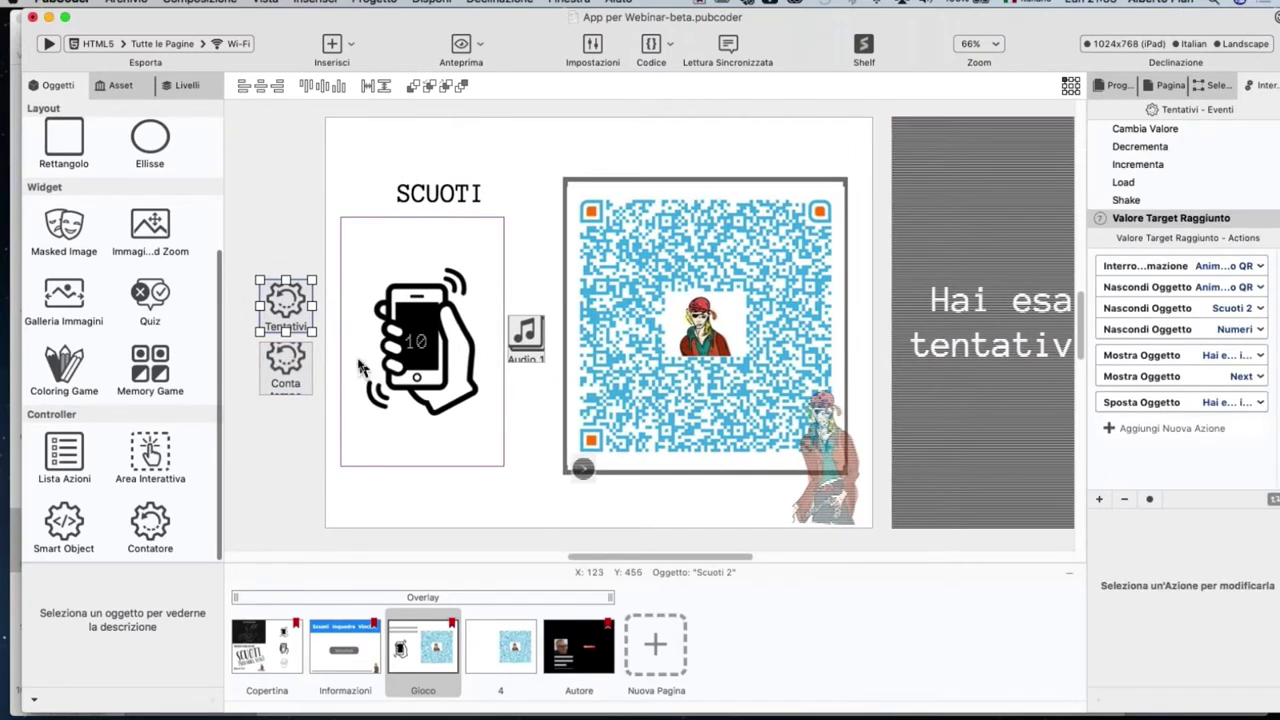
pyautogui.click(1163, 404)
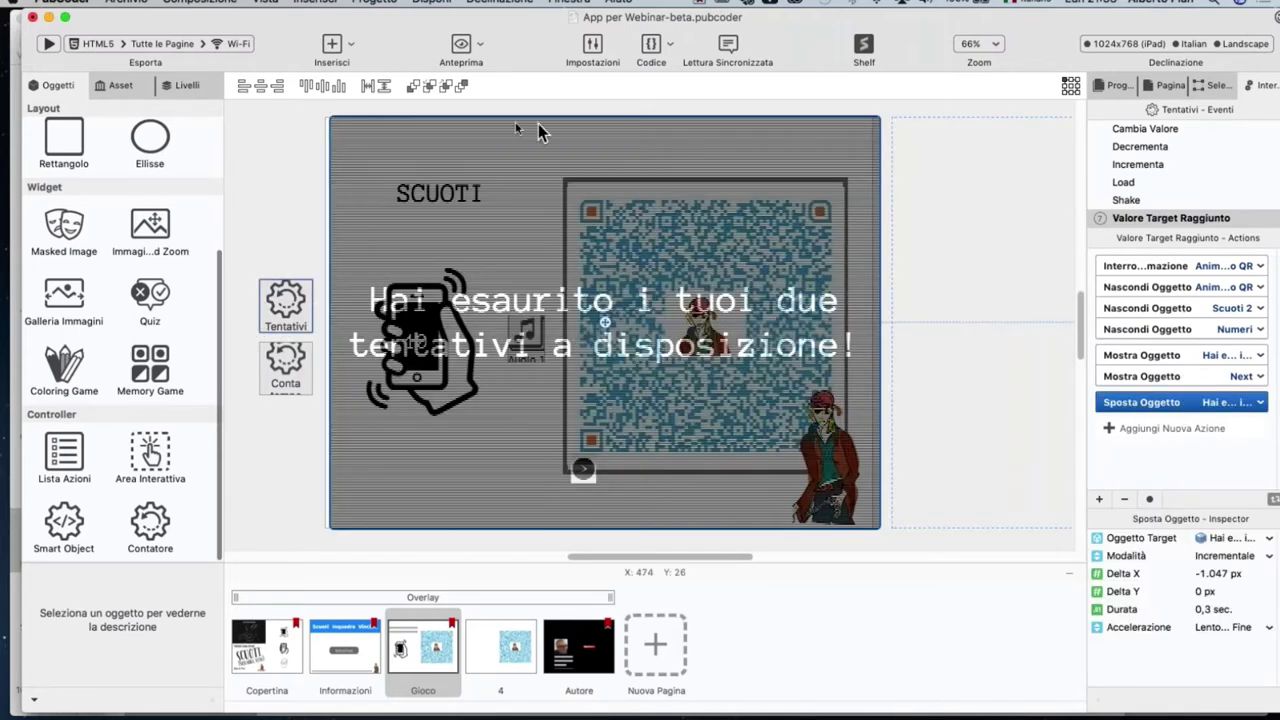
pyautogui.click(292, 163)
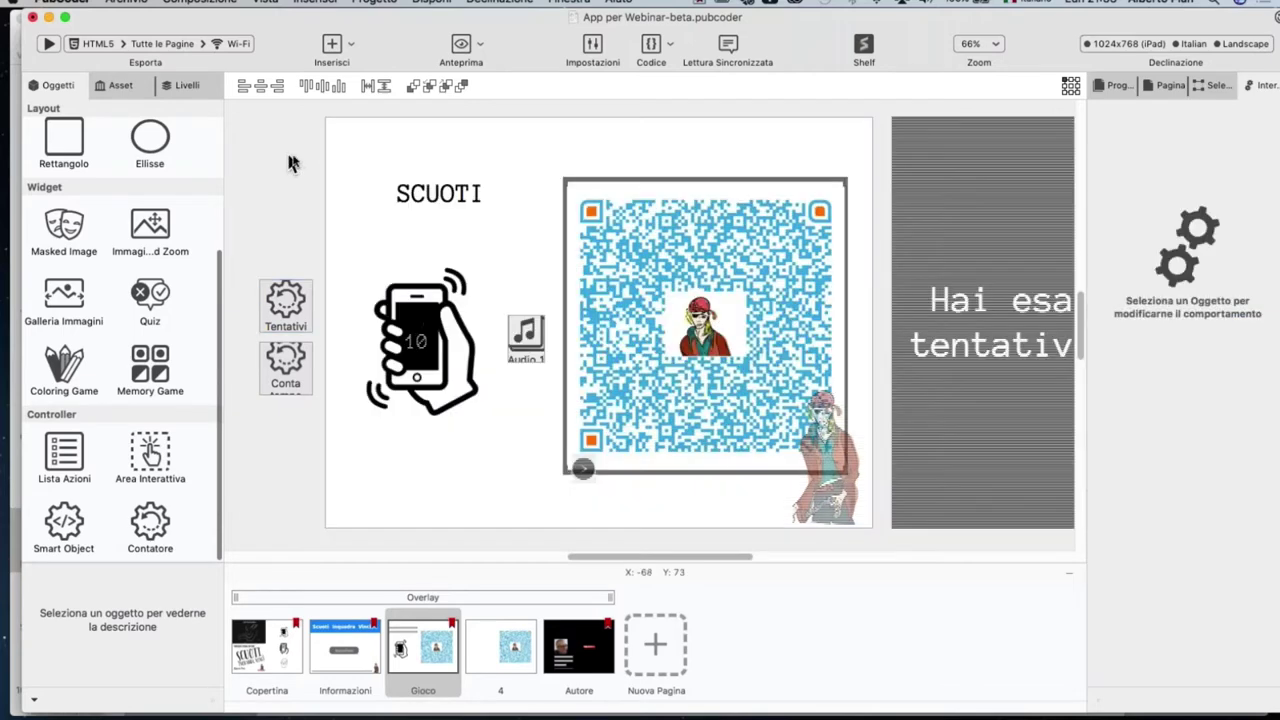
# Step: Try copying the "Hai esaurito" text box from the Gioco page to page 4, and remove the copy
pyautogui.click(995, 158)
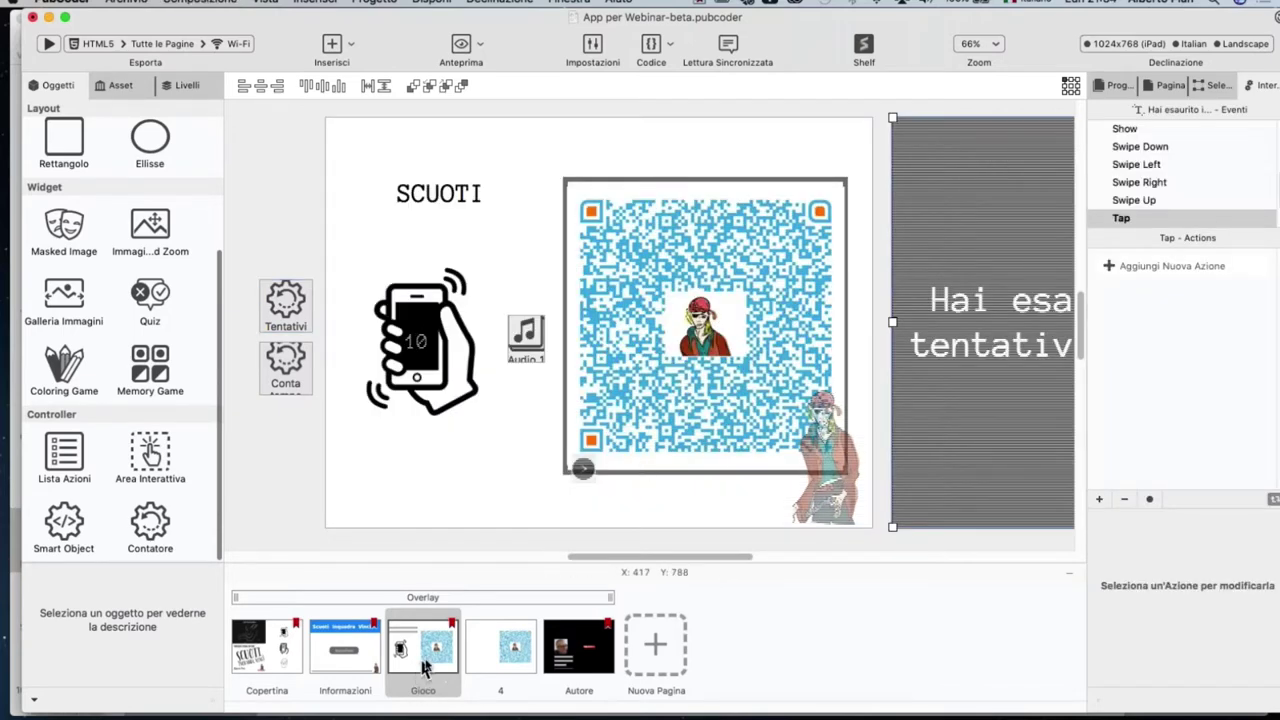
pyautogui.click(484, 658)
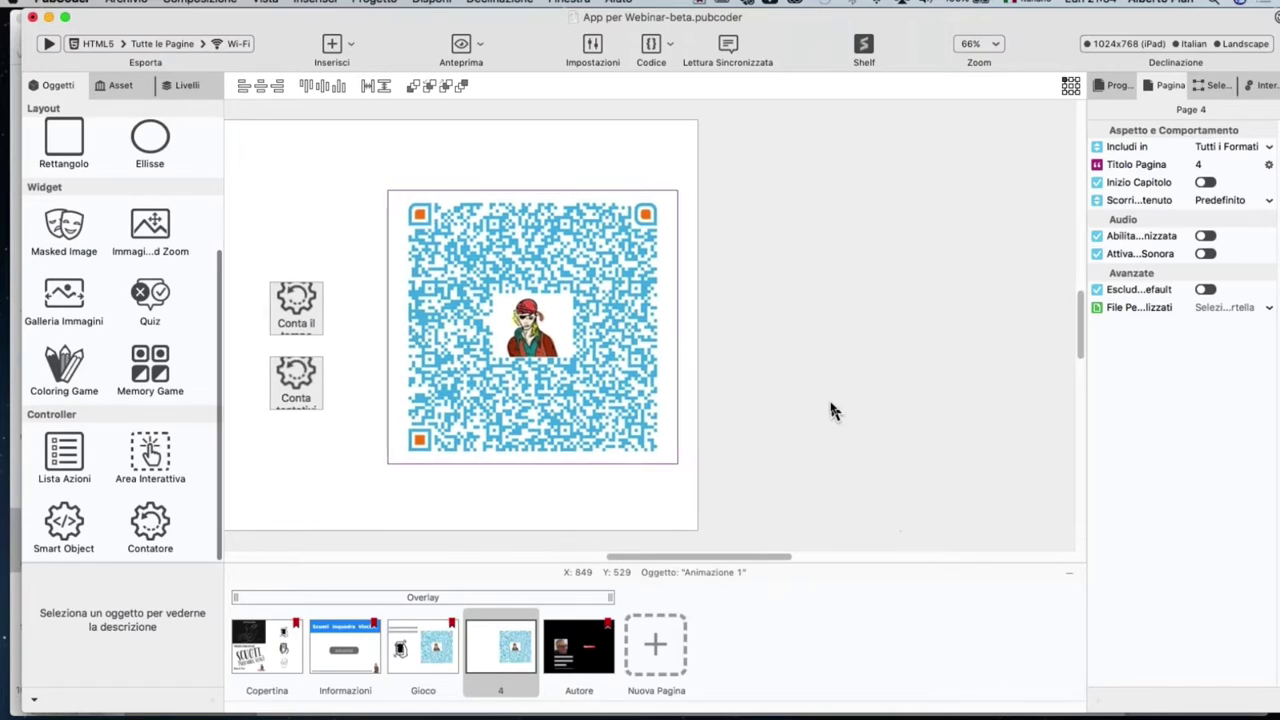
pyautogui.click(833, 411)
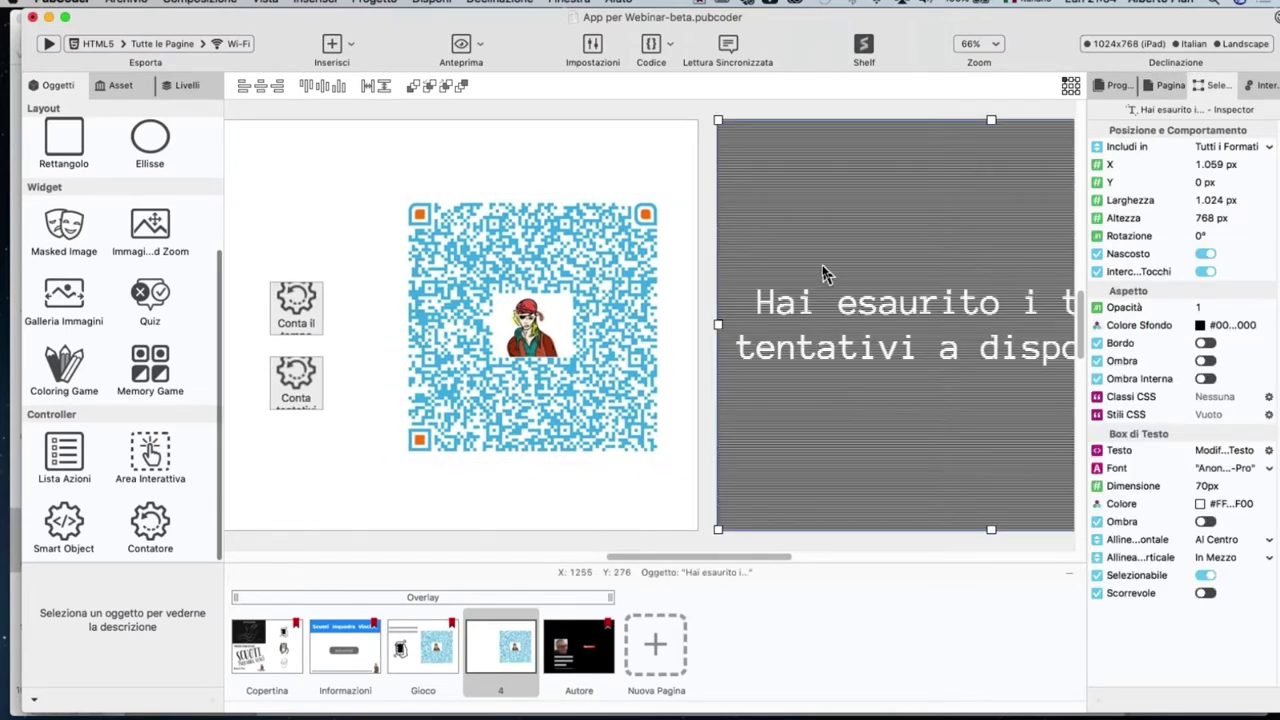
pyautogui.press('Escape')
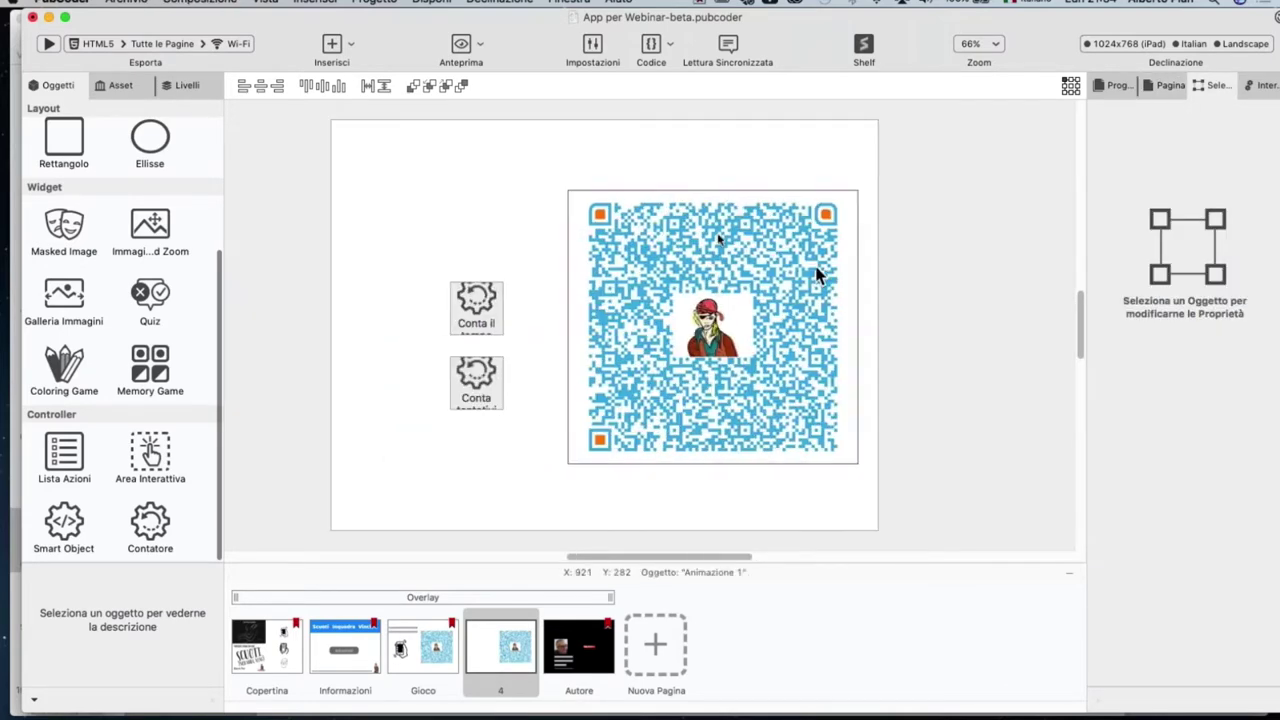
# Step: Add a text box just outside page 4's right edge, about 534 by 613 px at X 1039, Y 92 px
pyautogui.scroll(4, 105, 252)
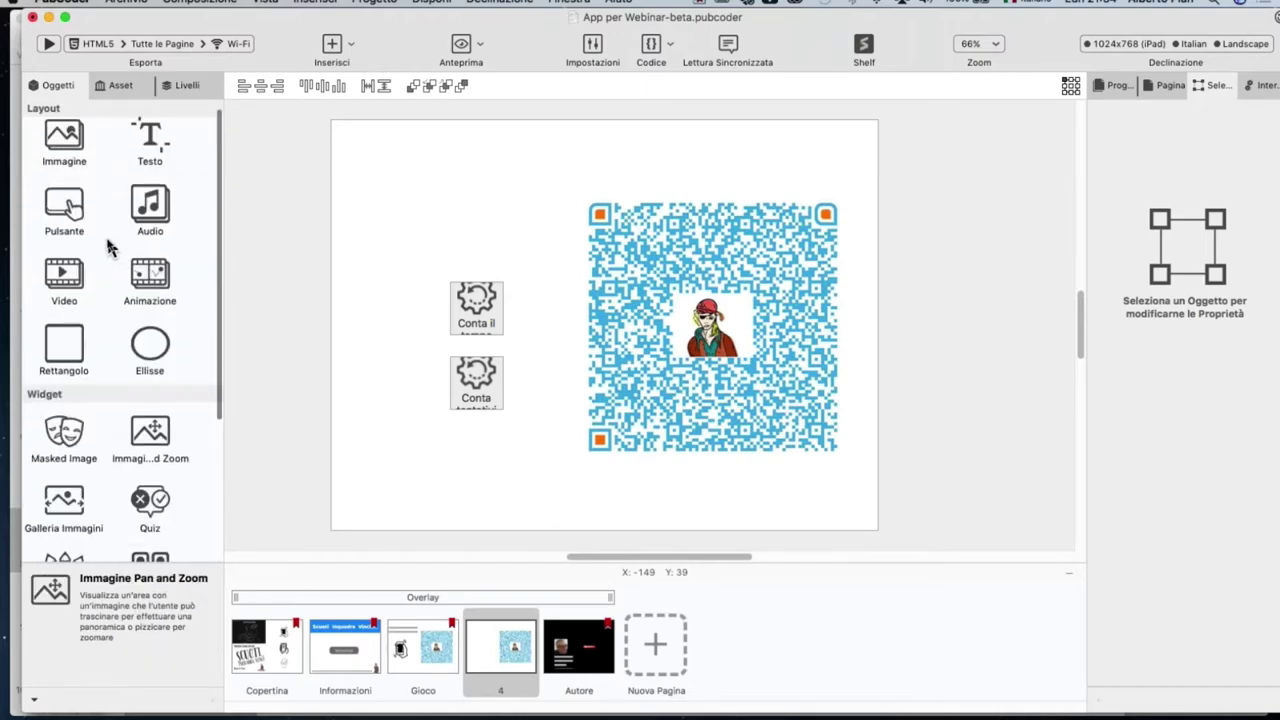
pyautogui.moveTo(145, 175); pyautogui.dragTo(940, 278)
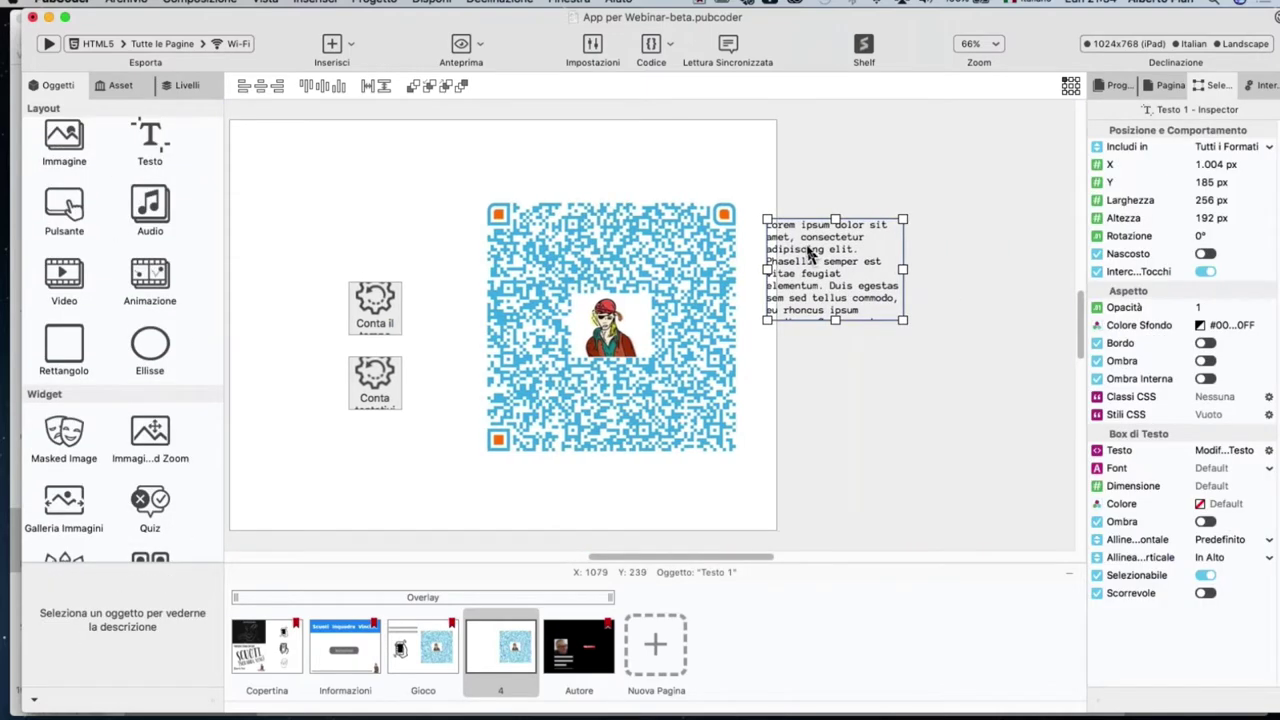
pyautogui.moveTo(808, 249); pyautogui.dragTo(858, 232)
pyautogui.moveTo(948, 293); pyautogui.dragTo(1068, 506)
pyautogui.moveTo(780, 201); pyautogui.dragTo(754, 178)
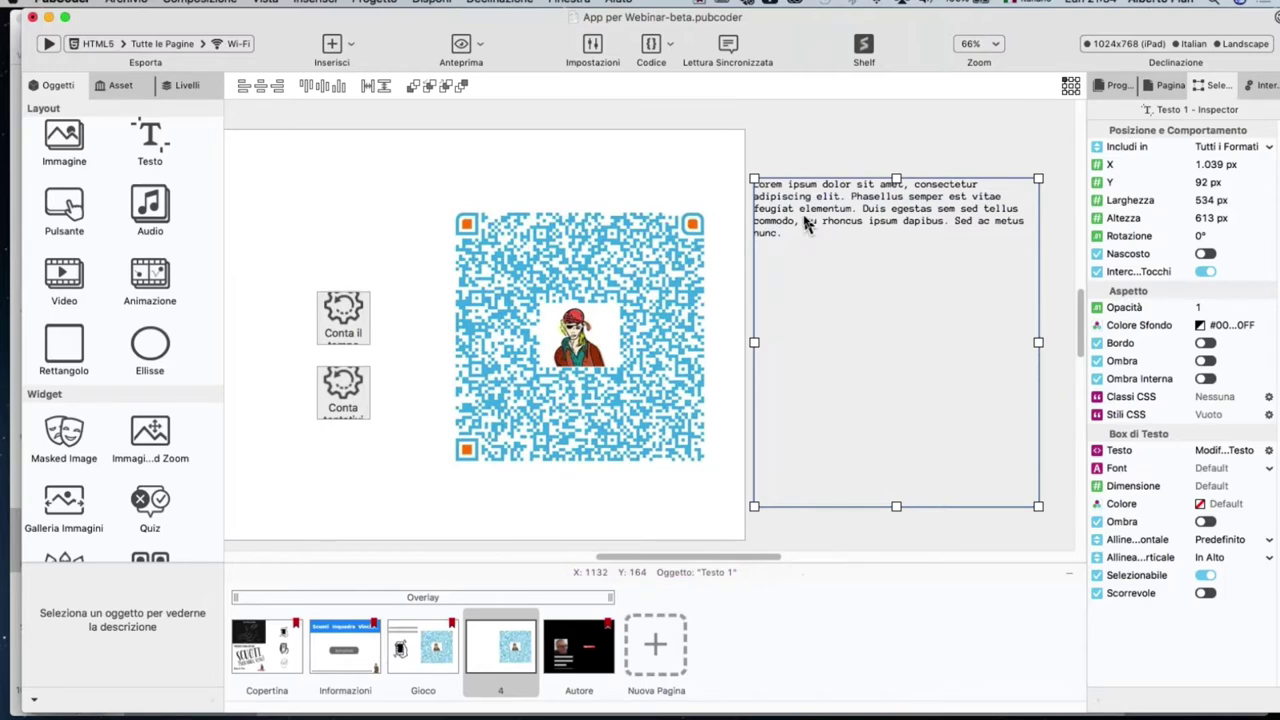
# Step: Replace the new text box's placeholder text with "FINE"
pyautogui.doubleClick(810, 225)
pyautogui.press('super+a')
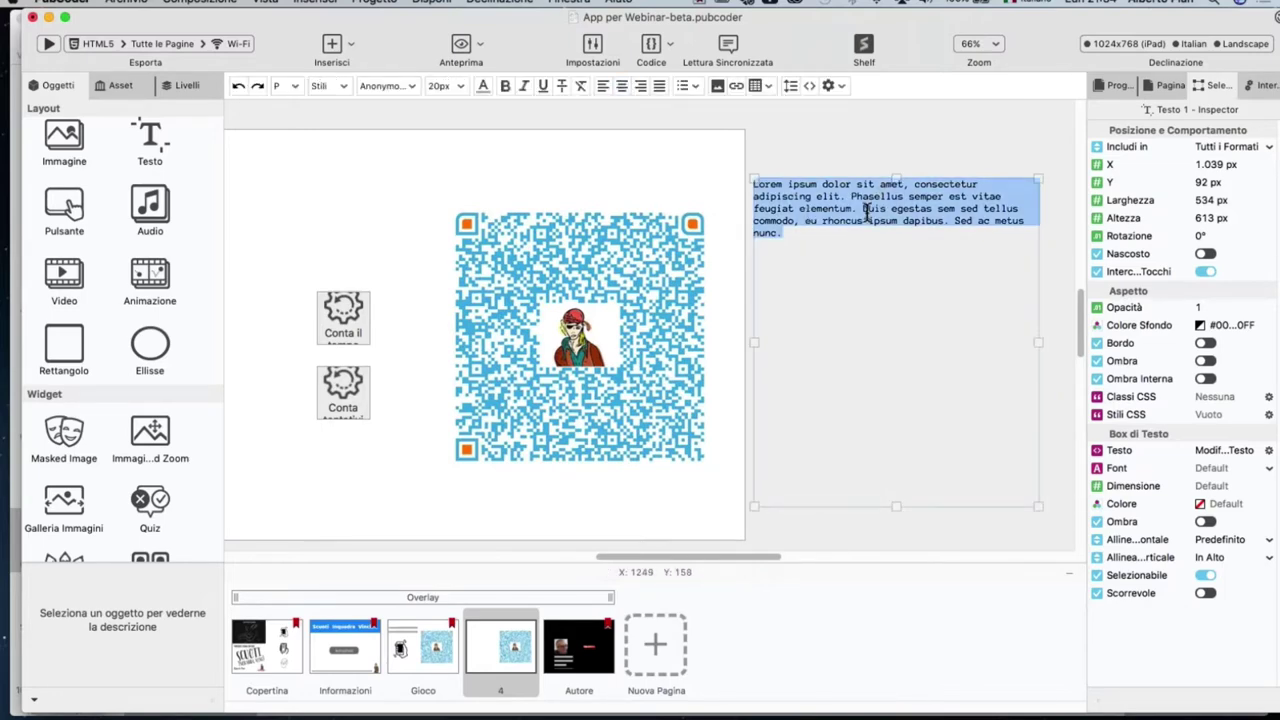
pyautogui.write('FINE')
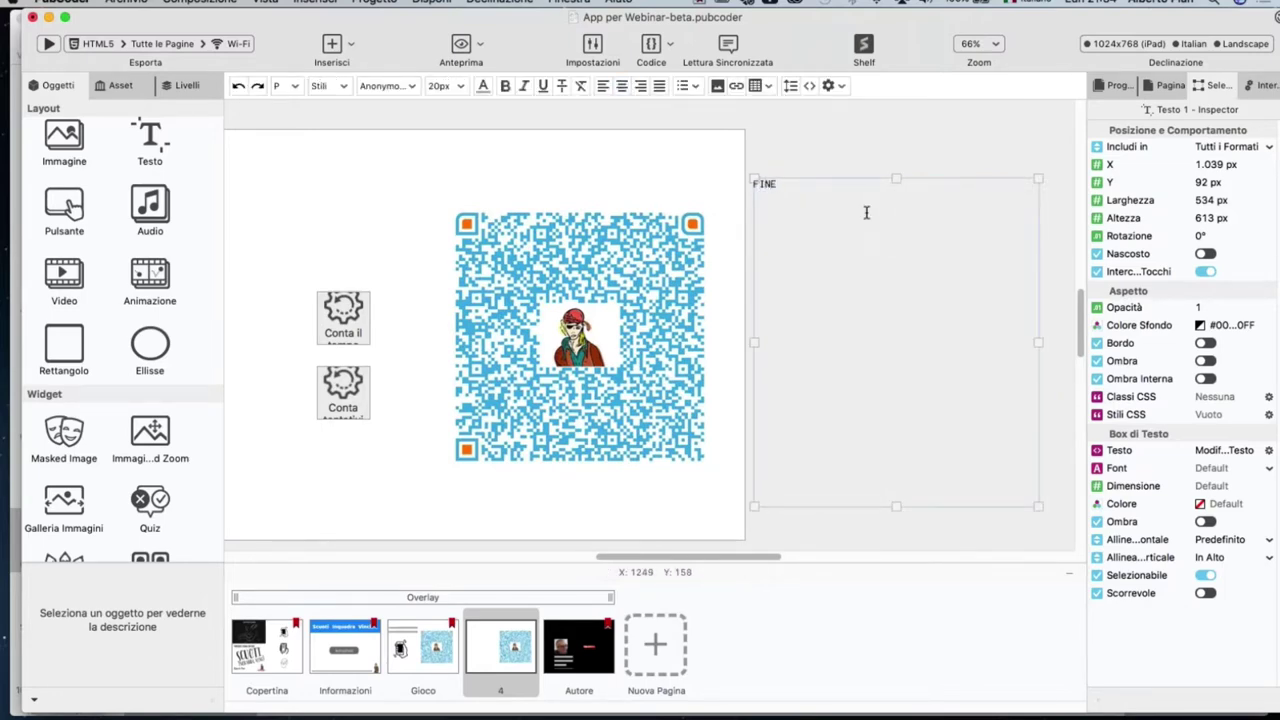
# Step: Resize the FINE text box beside page 4 to about 631 by 569 px
pyautogui.hscroll(2, 866, 212)
pyautogui.click(846, 166)
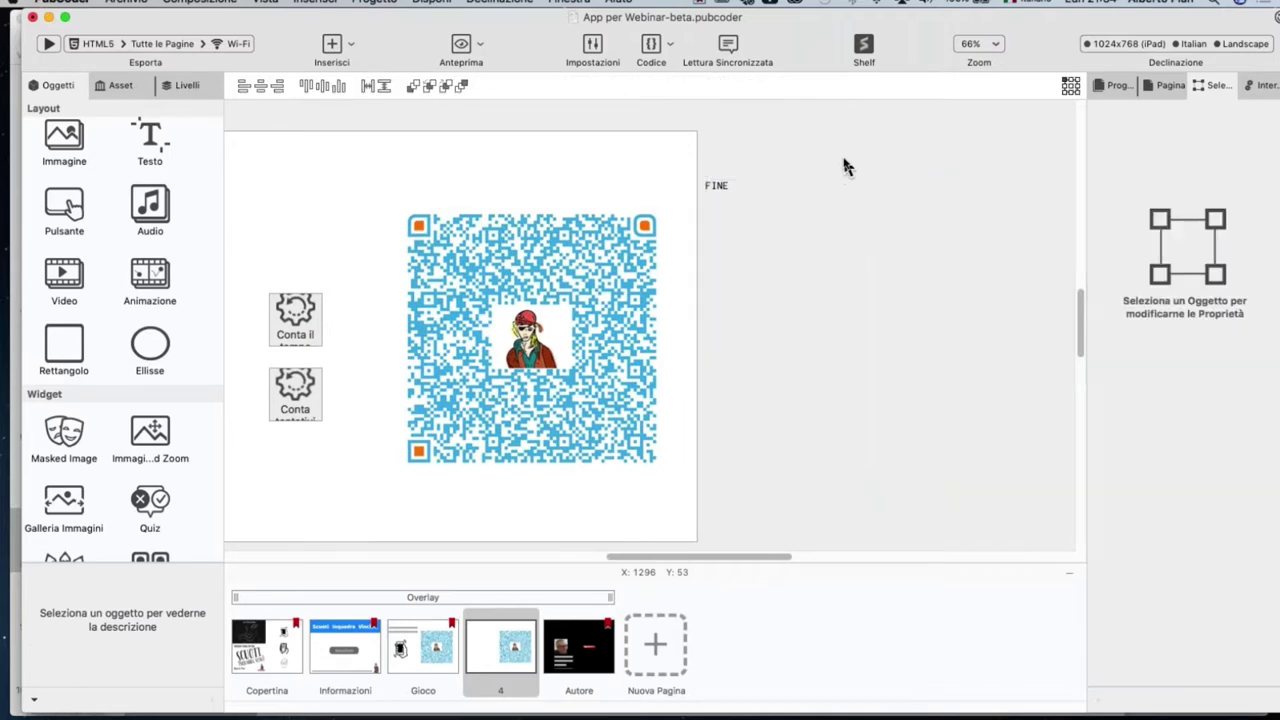
pyautogui.click(735, 200)
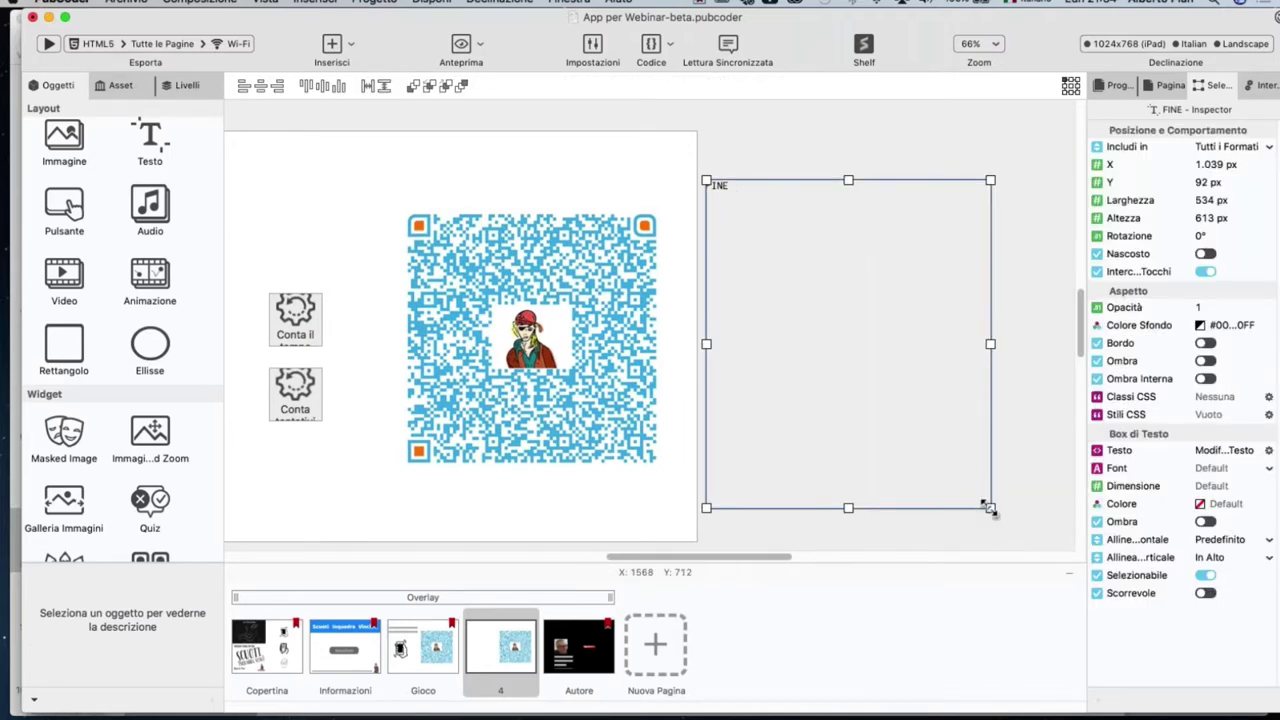
pyautogui.moveTo(990, 510); pyautogui.dragTo(1037, 486)
pyautogui.hscroll(-6, 745, 161)
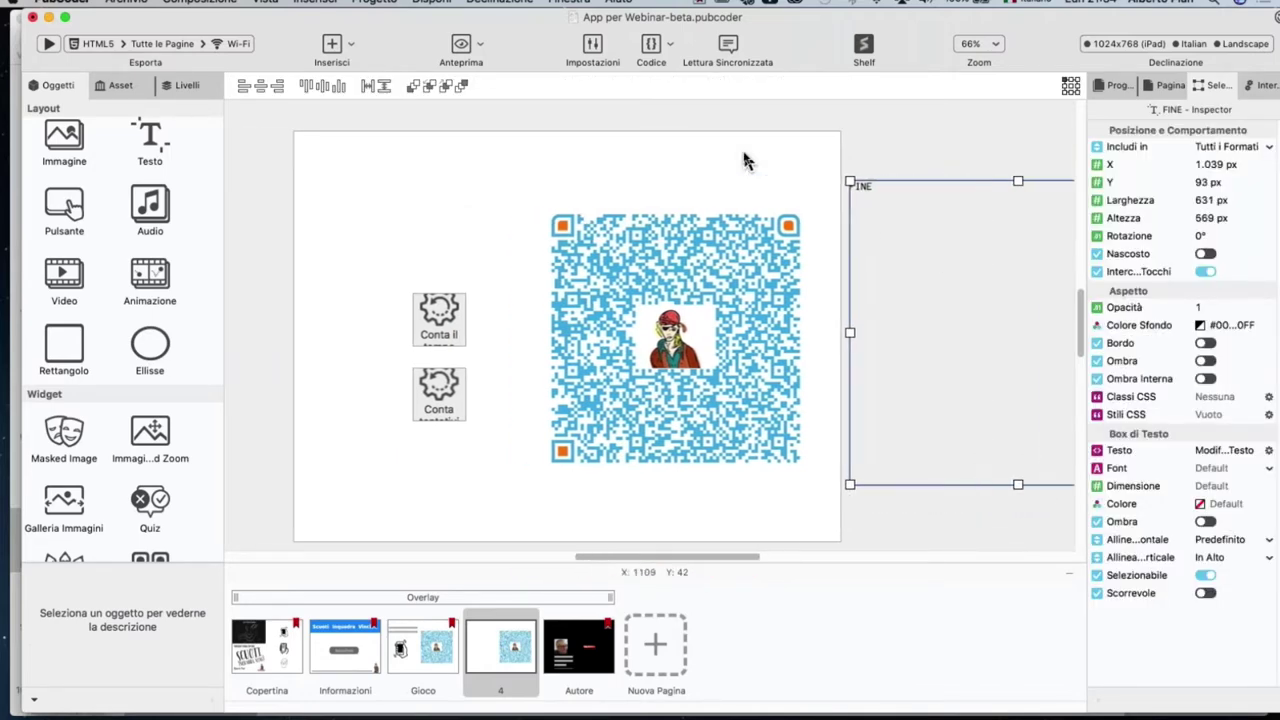
# Step: Add a Sposta Oggetto action targeting the FINE text box to the Conta tentativi counter's Valore Target Raggiunto event
pyautogui.click(446, 410)
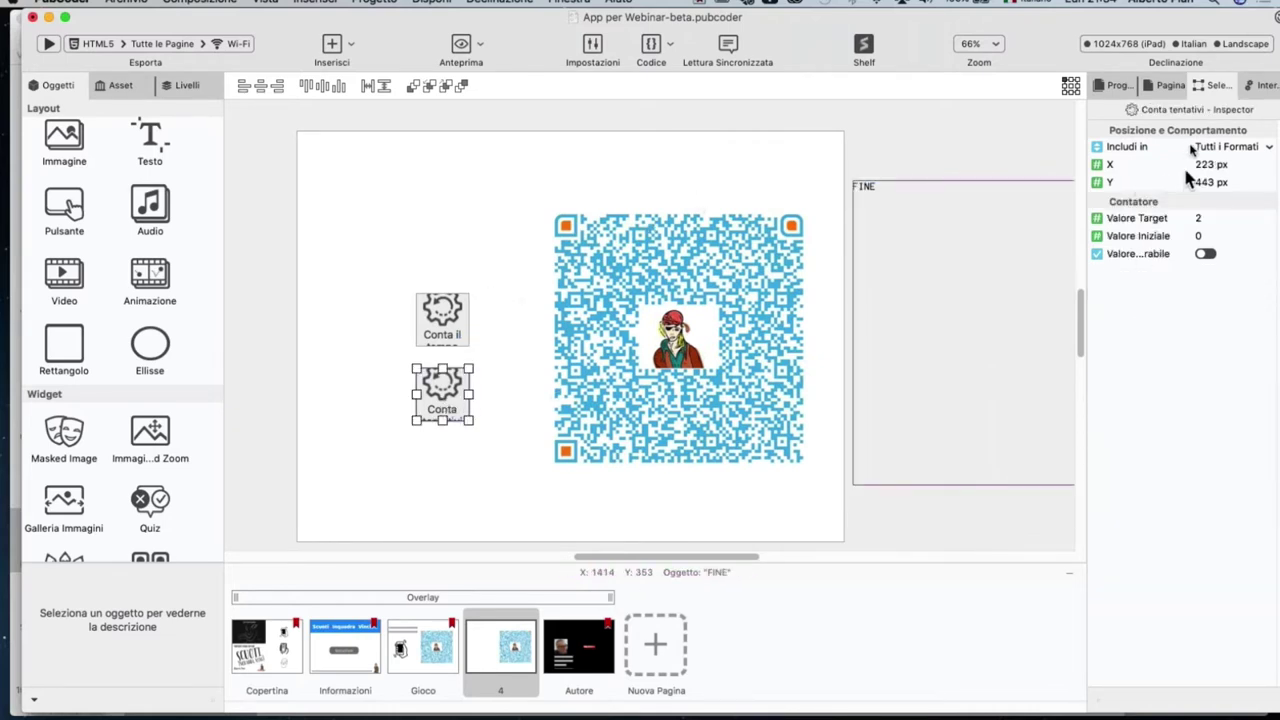
pyautogui.click(1263, 90)
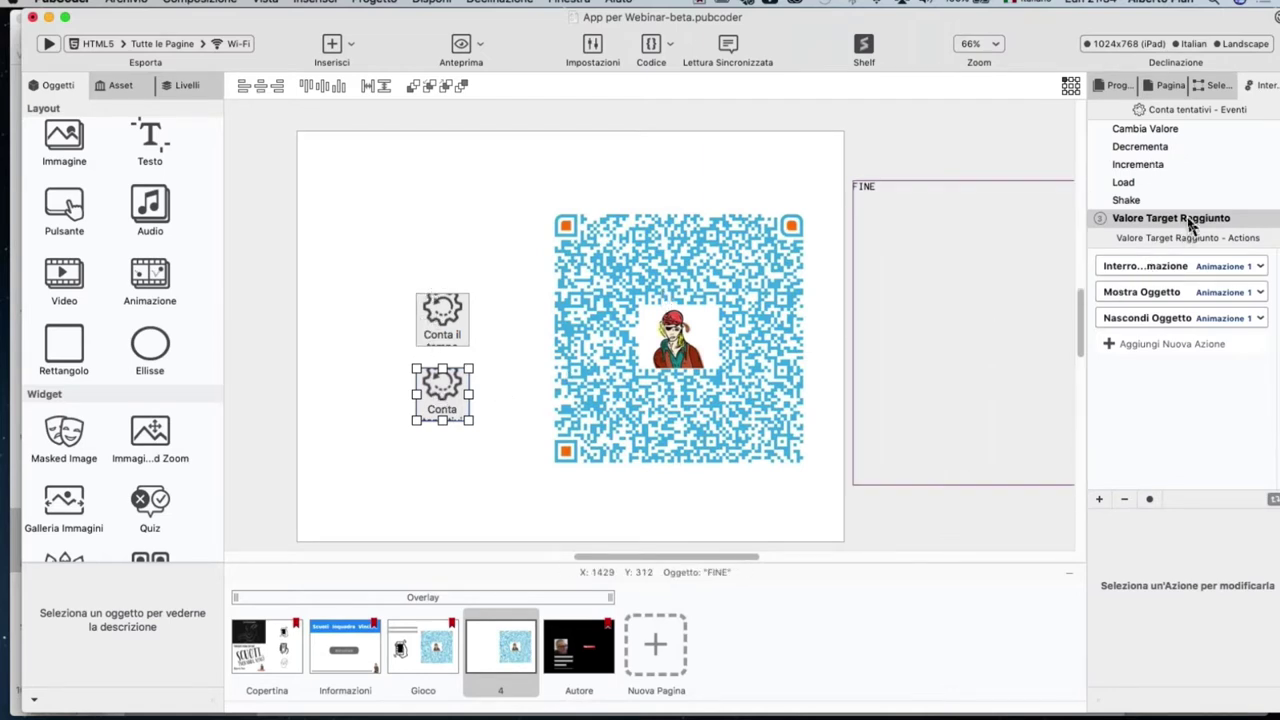
pyautogui.click(1006, 340)
pyautogui.click(447, 397)
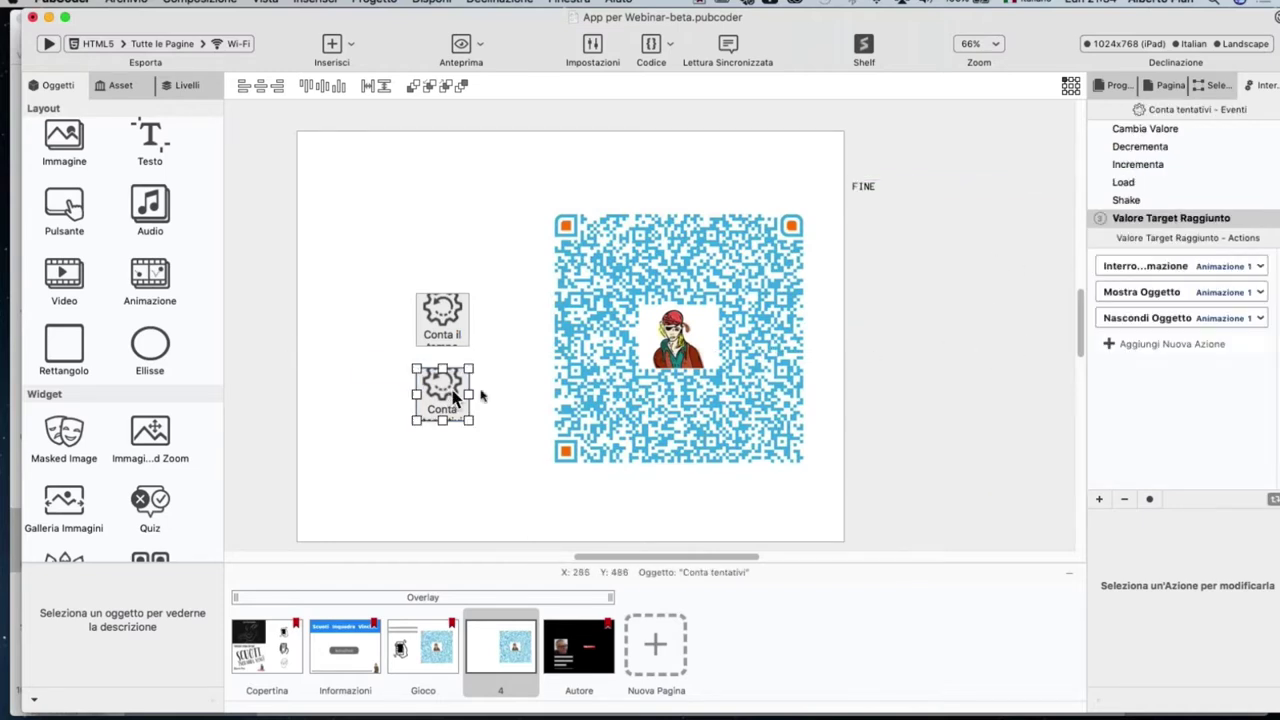
pyautogui.click(1117, 347)
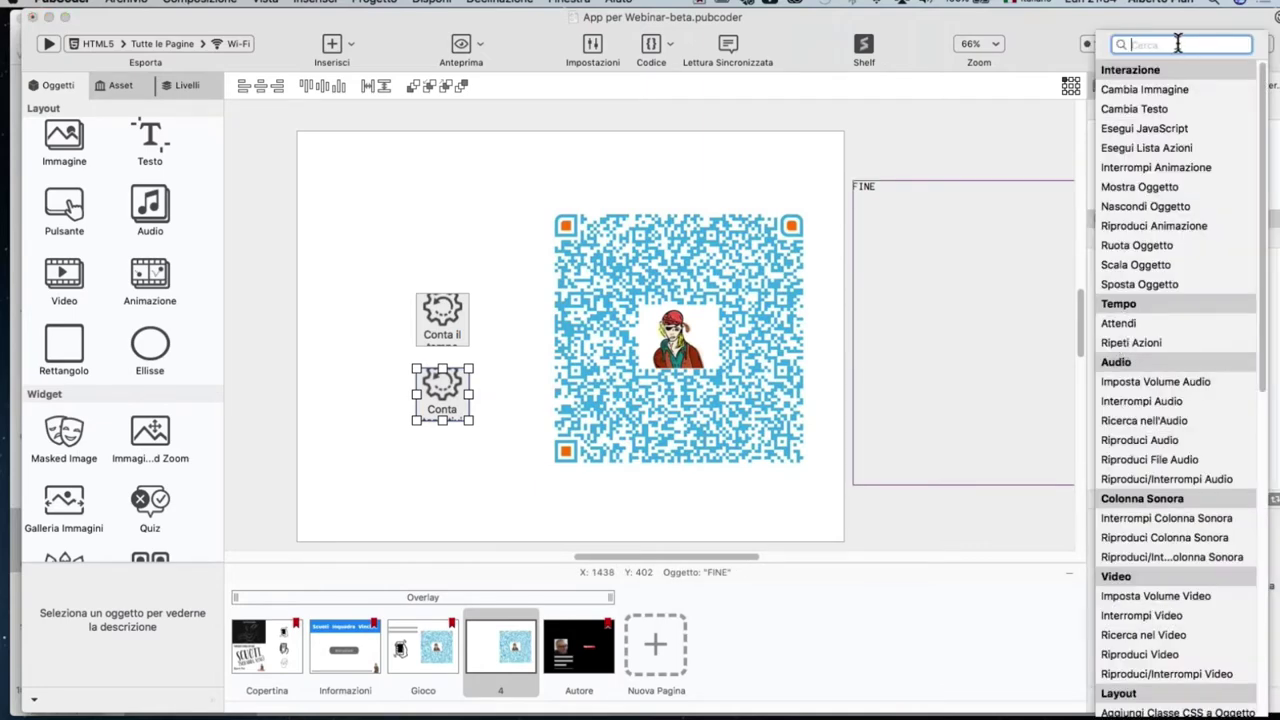
pyautogui.write('spos')
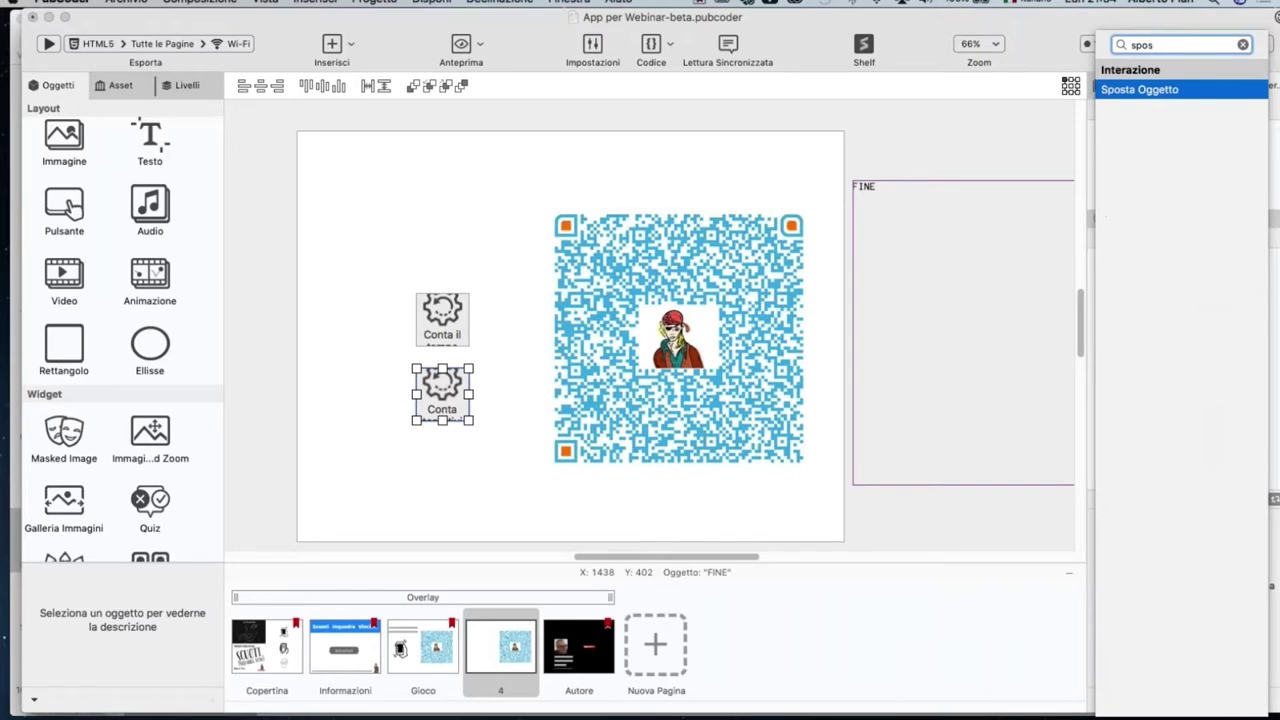
pyautogui.click(1177, 90)
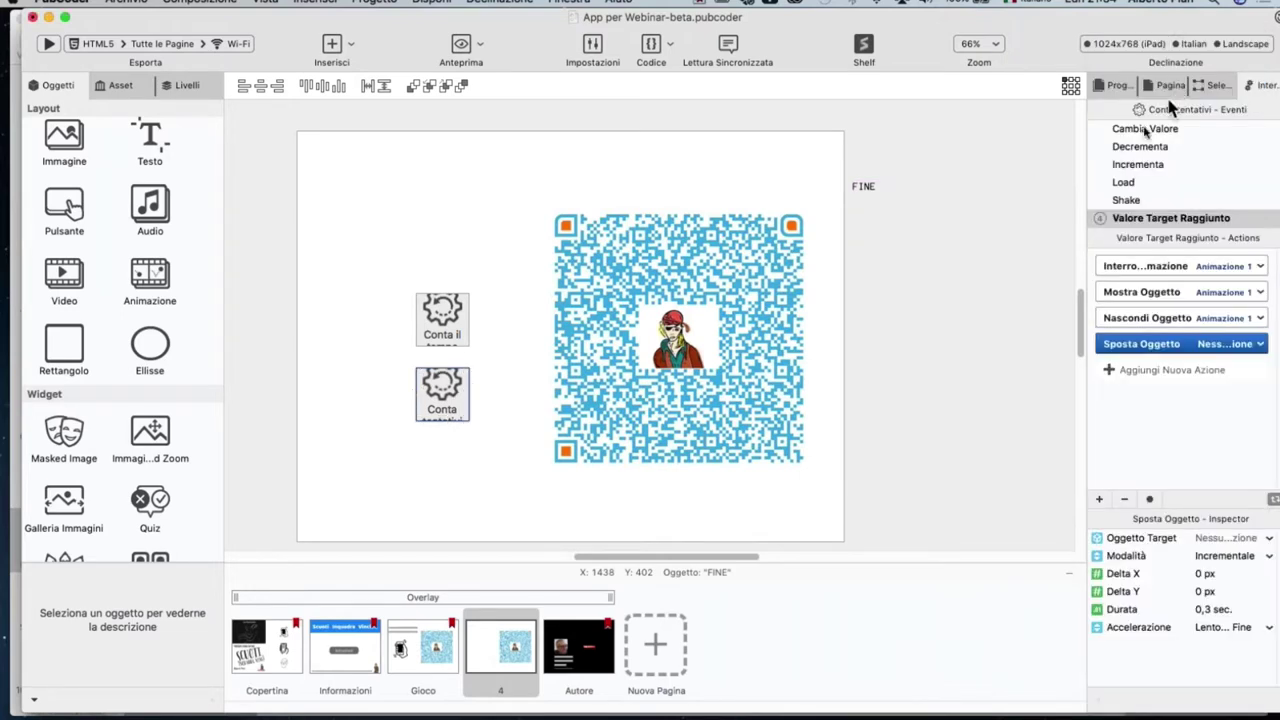
pyautogui.hscroll(5, 991, 330)
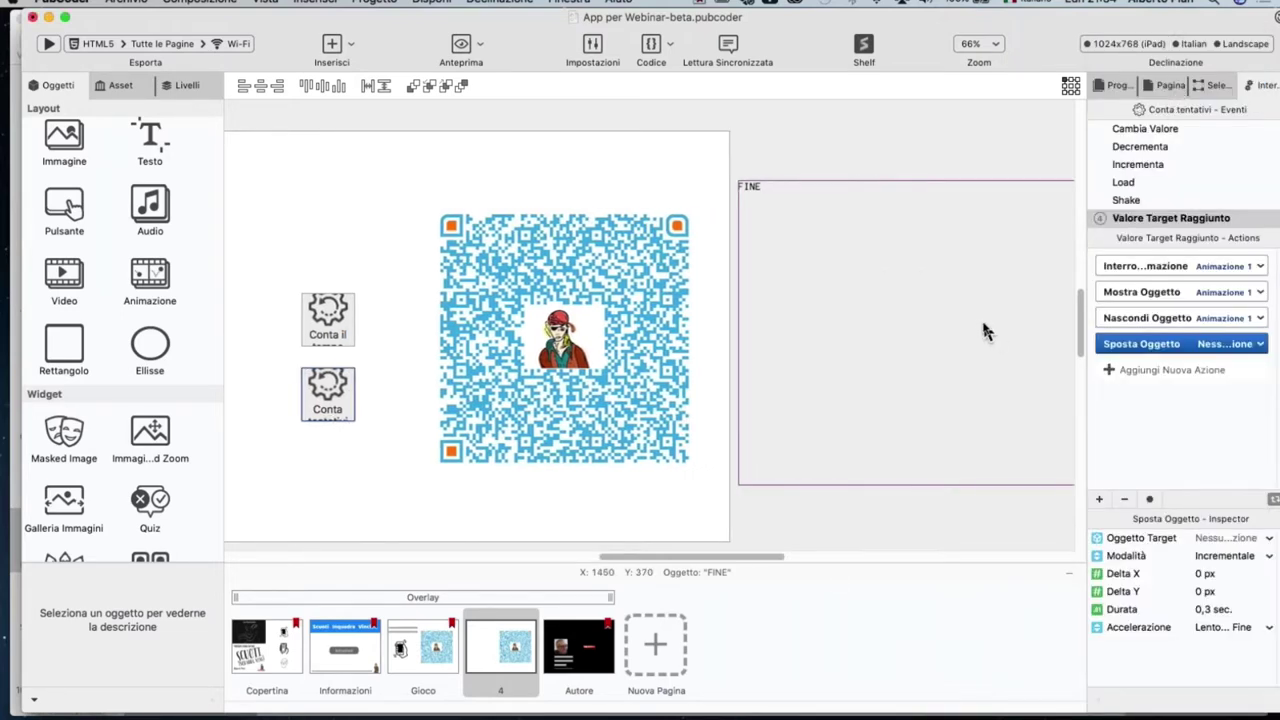
pyautogui.click(1261, 344)
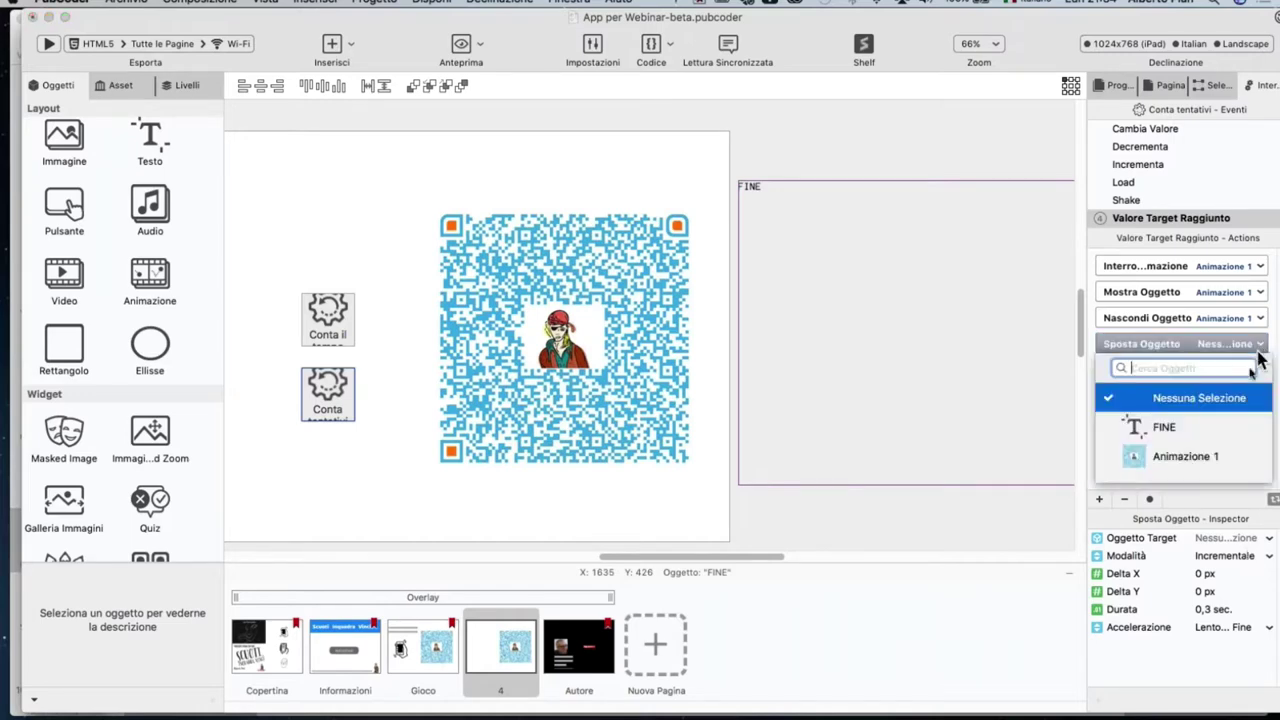
pyautogui.click(1162, 428)
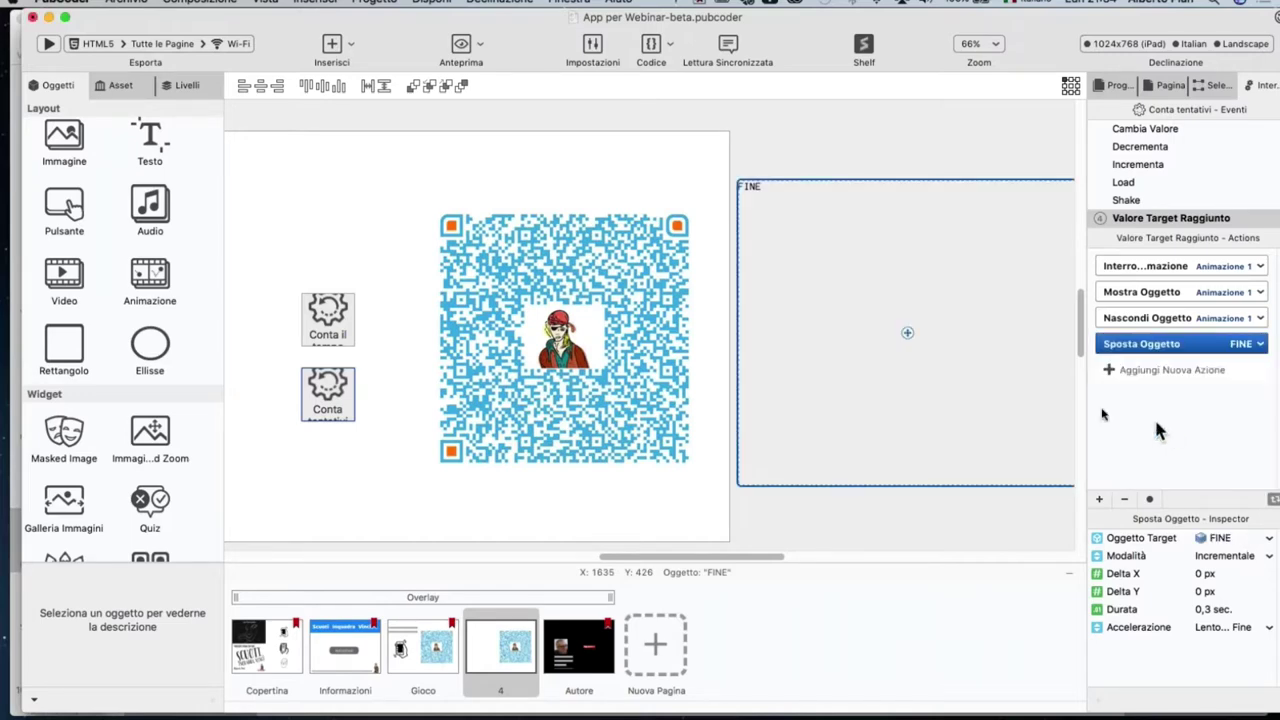
# Step: Set the FINE box's move destination over page 4, about Delta X -812 px and Delta Y -19 px, and open the Durata value for editing
pyautogui.click(908, 338)
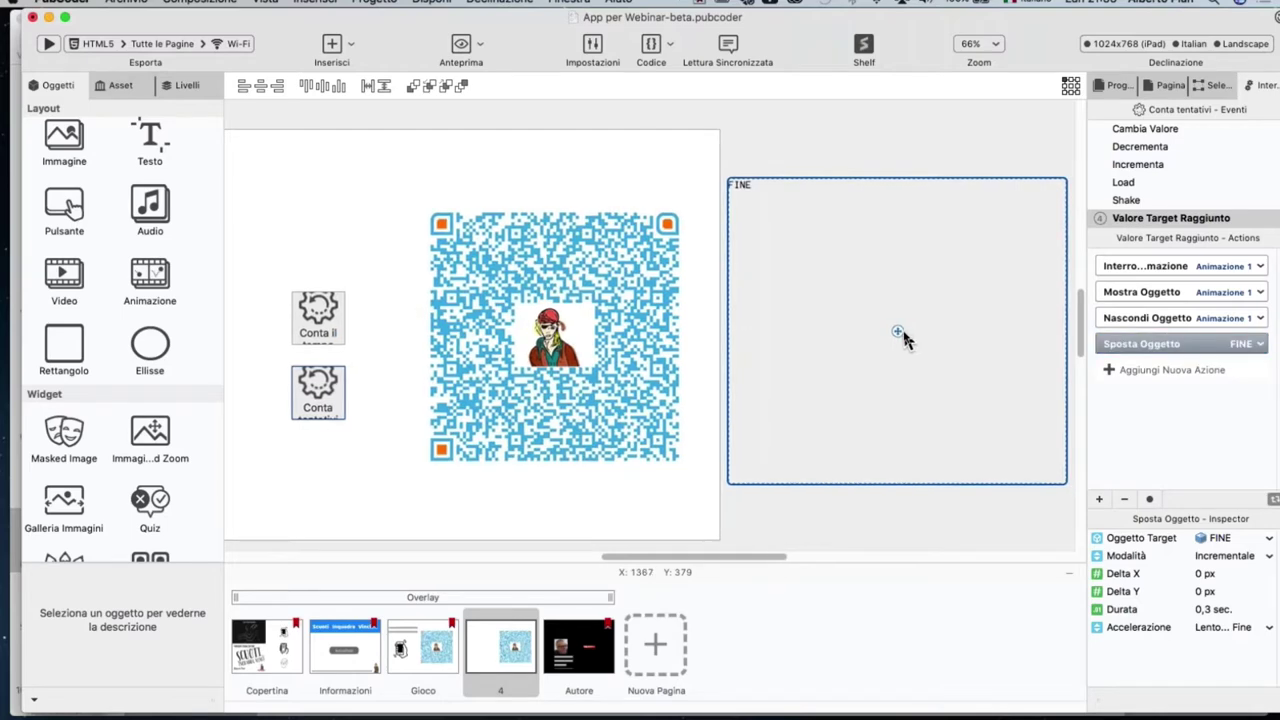
pyautogui.moveTo(898, 336); pyautogui.dragTo(396, 325)
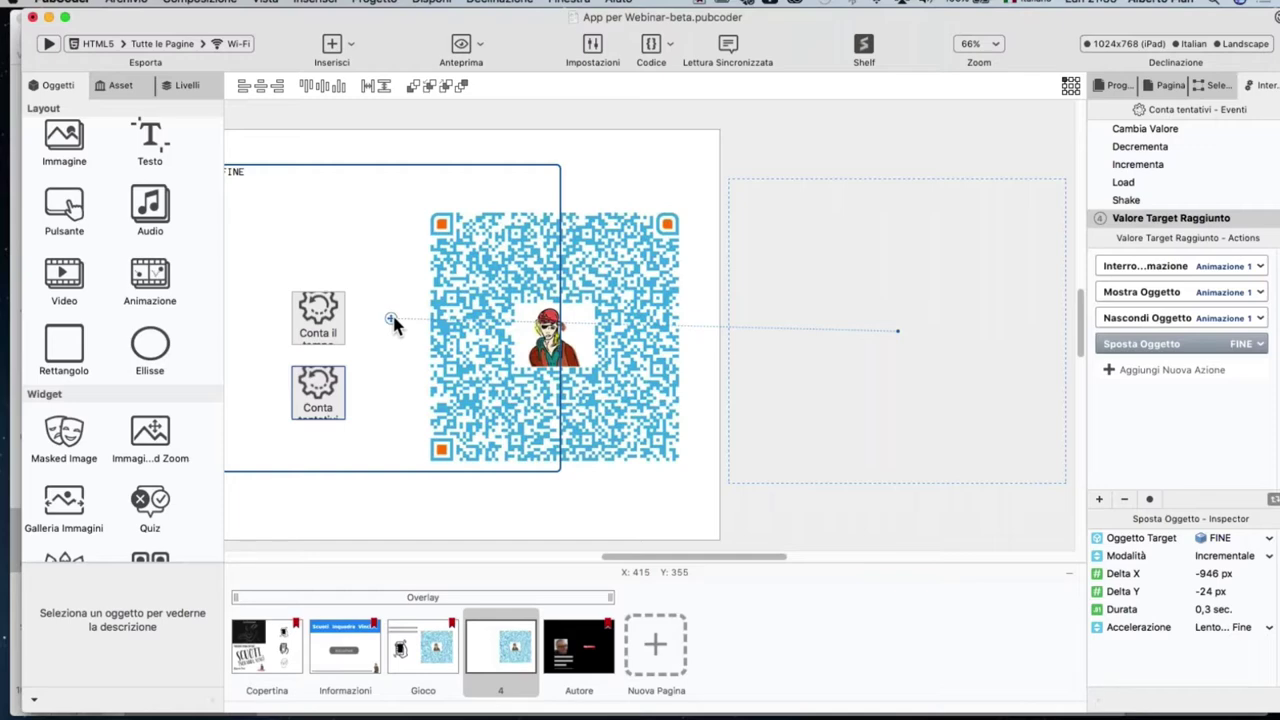
pyautogui.moveTo(405, 323); pyautogui.dragTo(497, 322)
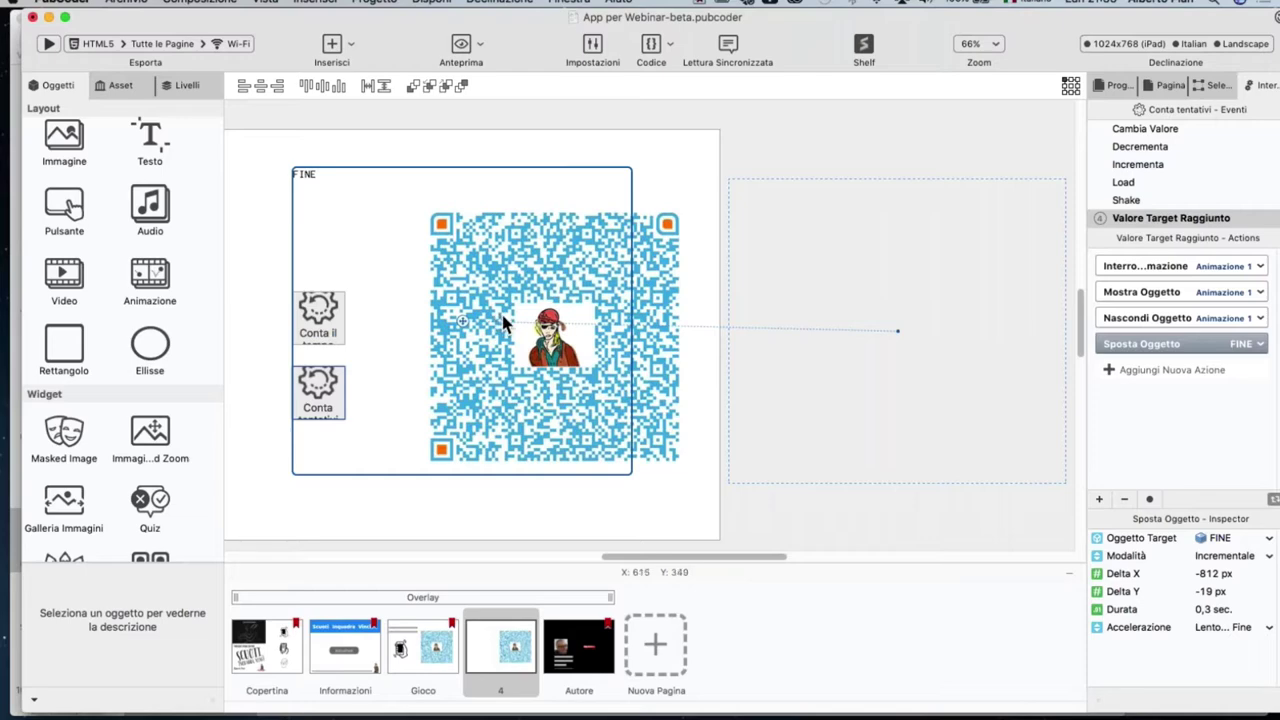
pyautogui.click(1222, 627)
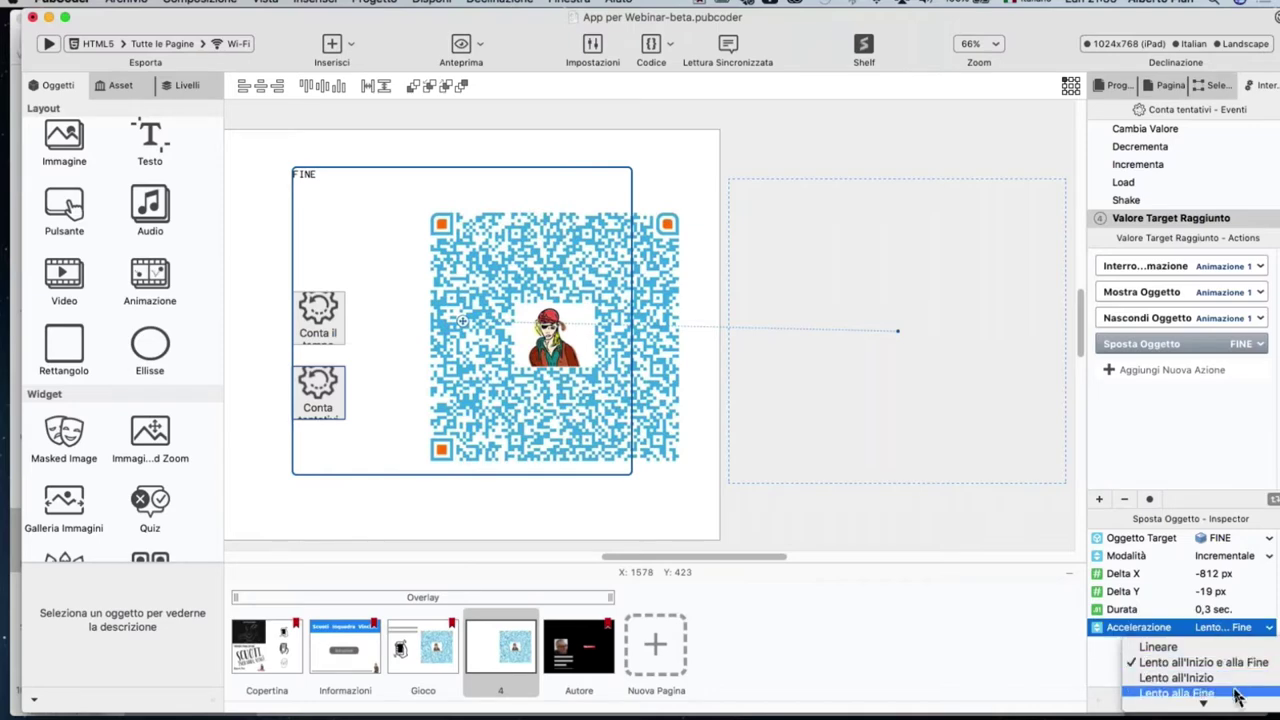
pyautogui.click(1214, 615)
pyautogui.doubleClick(1214, 610)
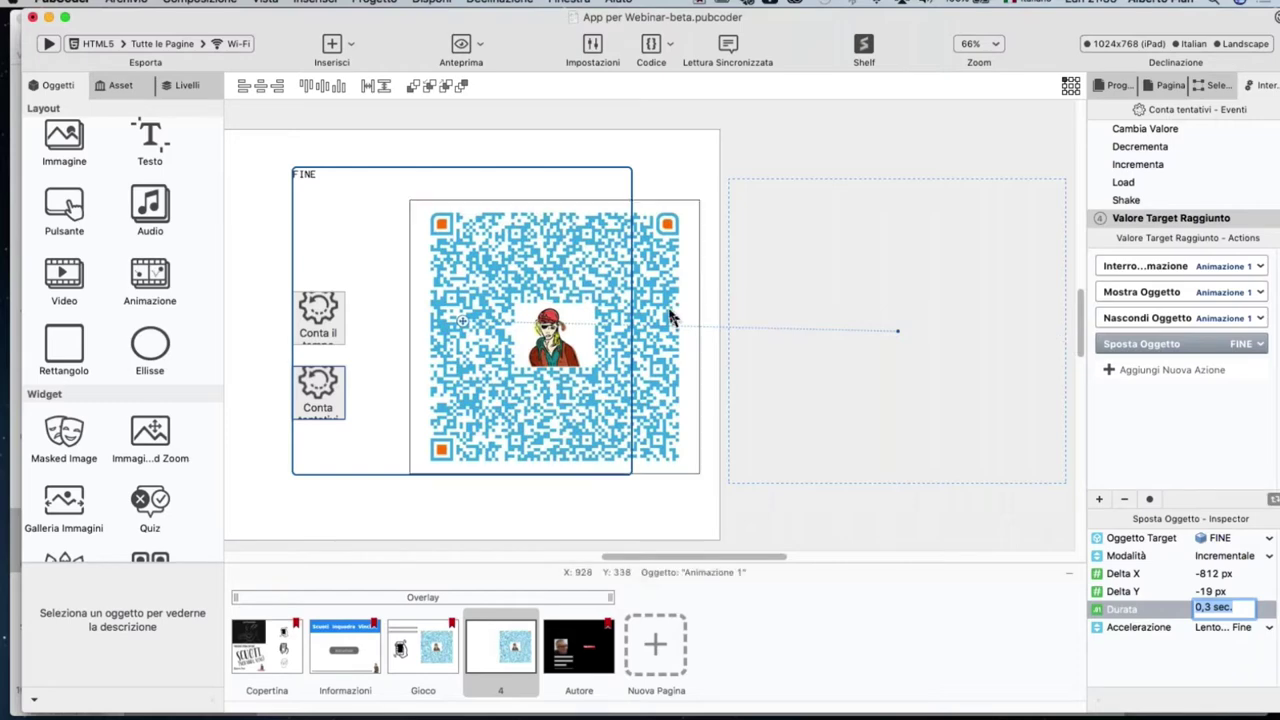
# Step: Add two Pulsante objects to page 4, one below the other near the page's upper-left corner
pyautogui.hscroll(-5, 660, 230)
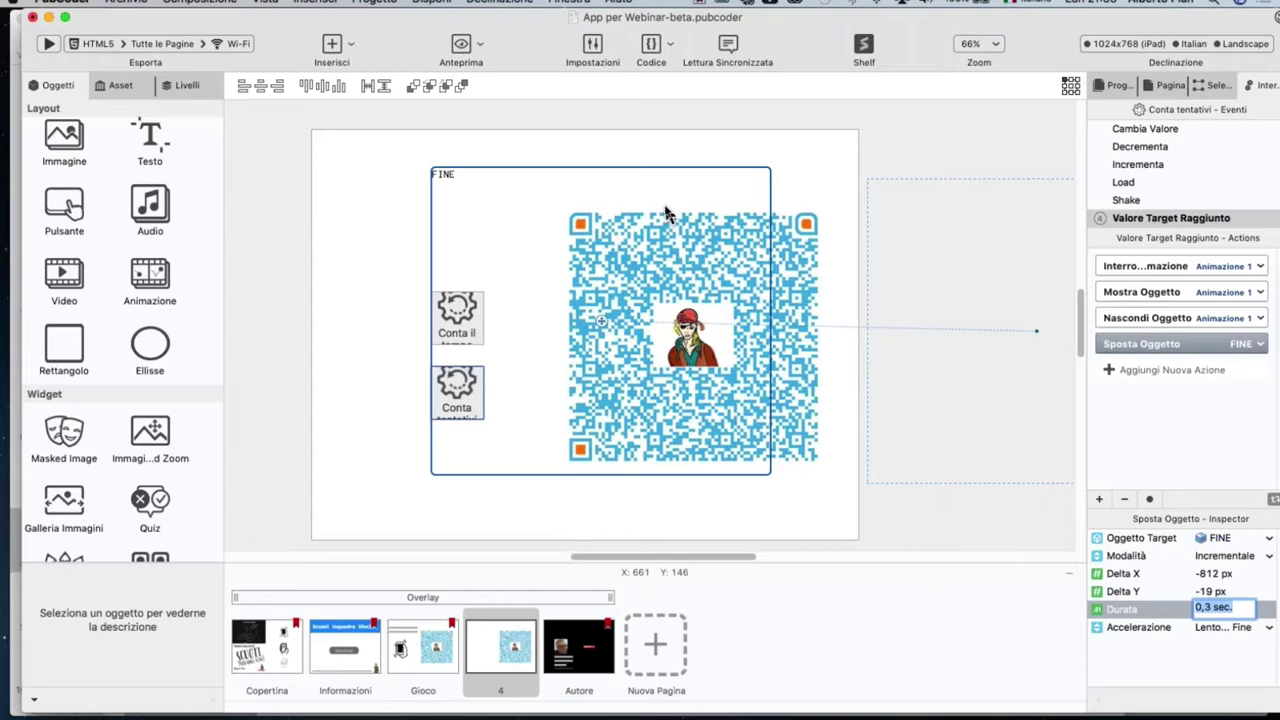
pyautogui.scroll(-3, 135, 415)
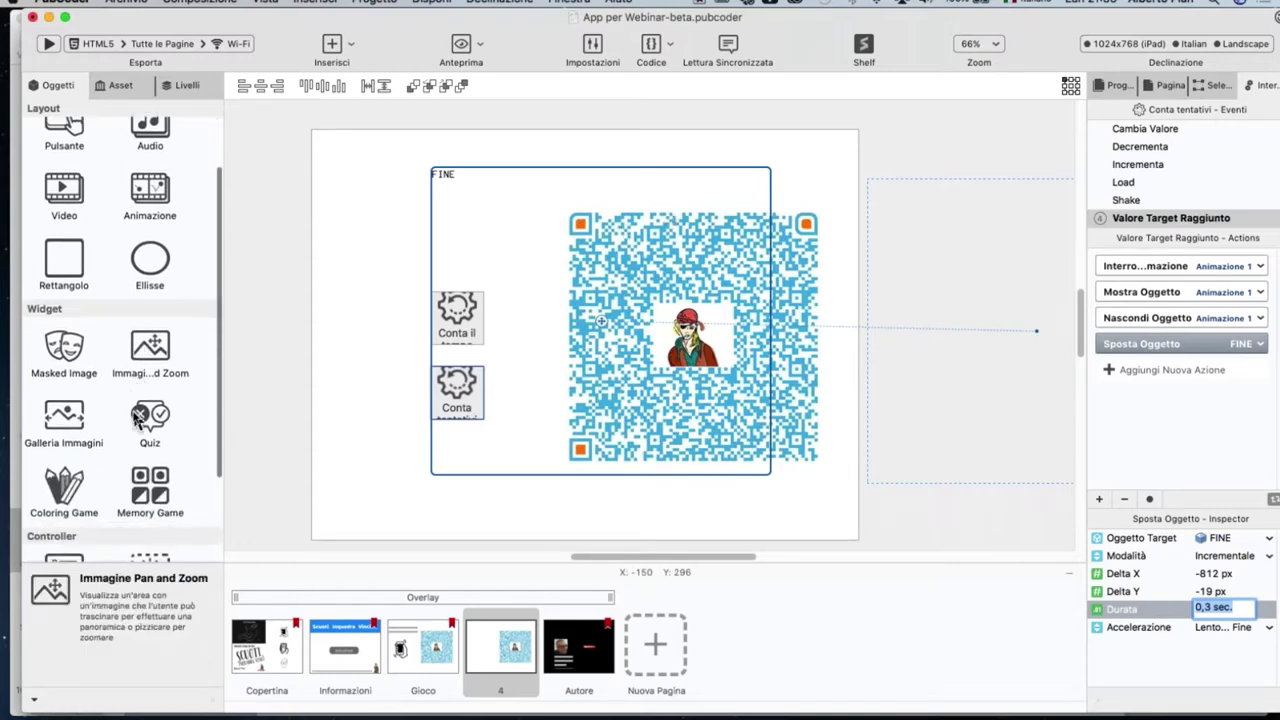
pyautogui.scroll(3, 135, 412)
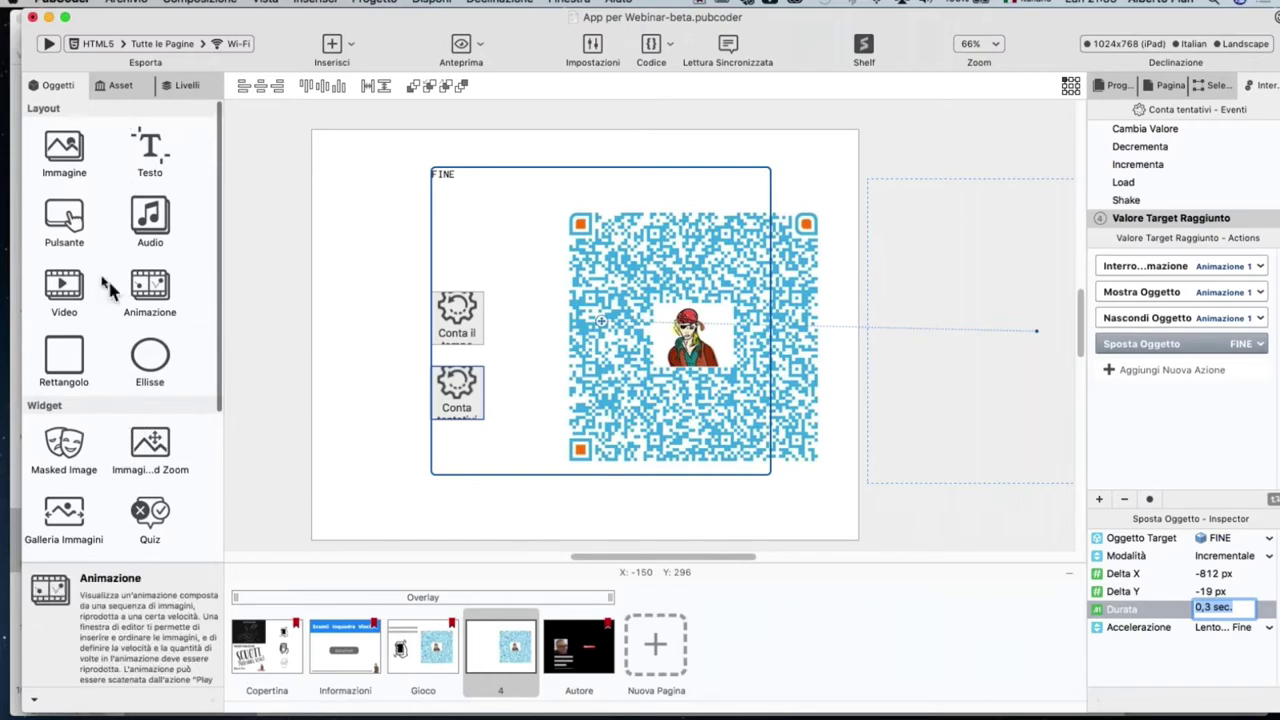
pyautogui.moveTo(70, 212); pyautogui.dragTo(371, 194)
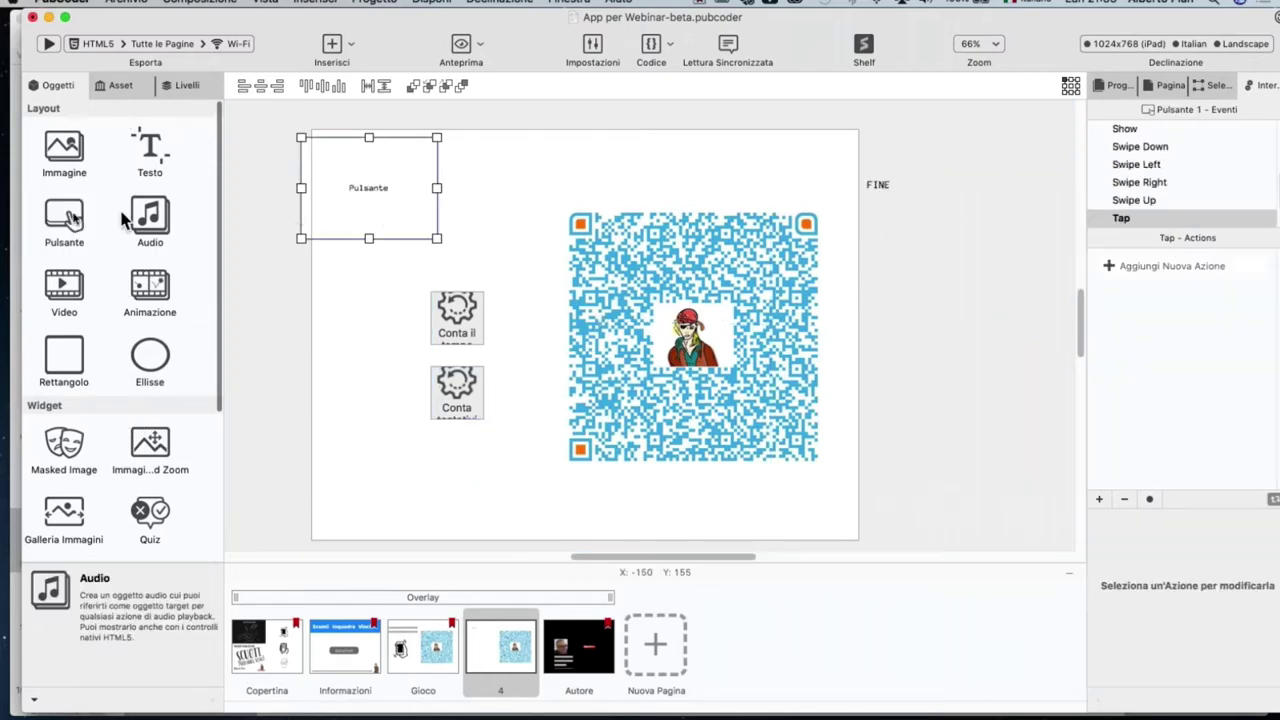
pyautogui.moveTo(64, 220); pyautogui.dragTo(362, 294)
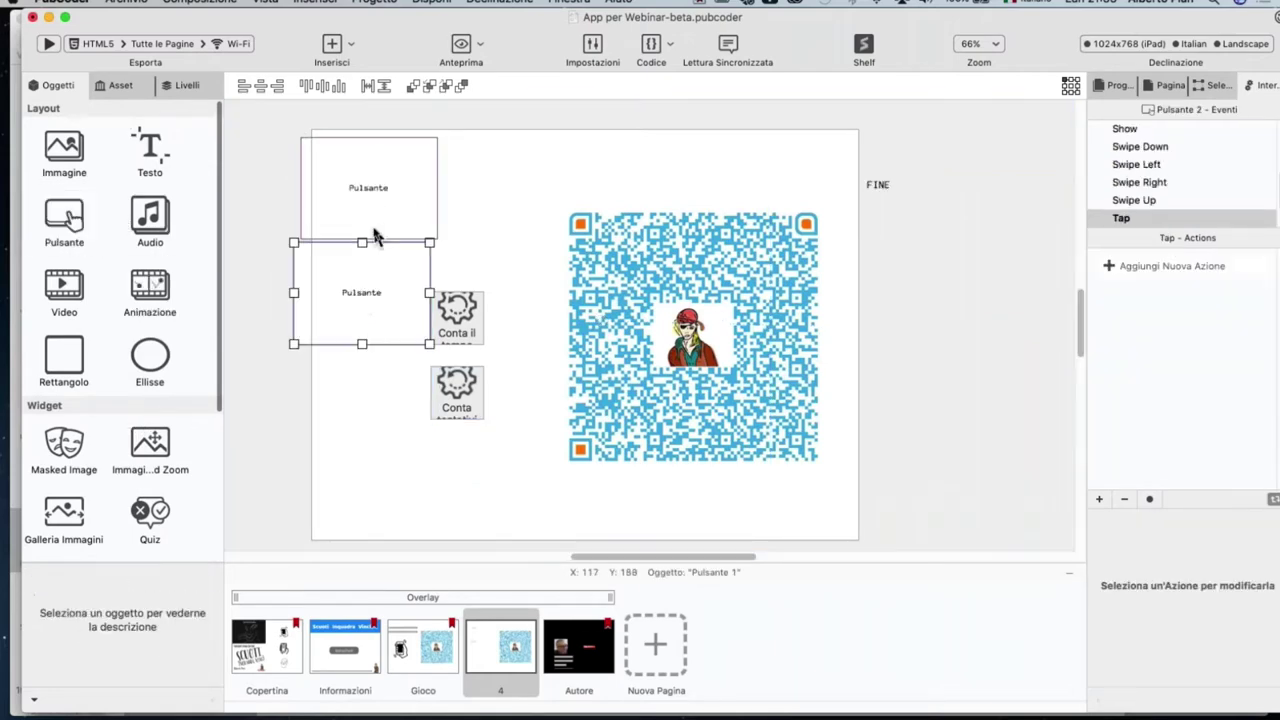
# Step: Shrink both buttons and reposition them inside page 4's left edge, stacked with a small gap between them
pyautogui.moveTo(376, 208); pyautogui.dragTo(391, 200)
pyautogui.moveTo(448, 234); pyautogui.dragTo(425, 210)
pyautogui.moveTo(363, 173); pyautogui.dragTo(371, 189)
pyautogui.click(428, 342)
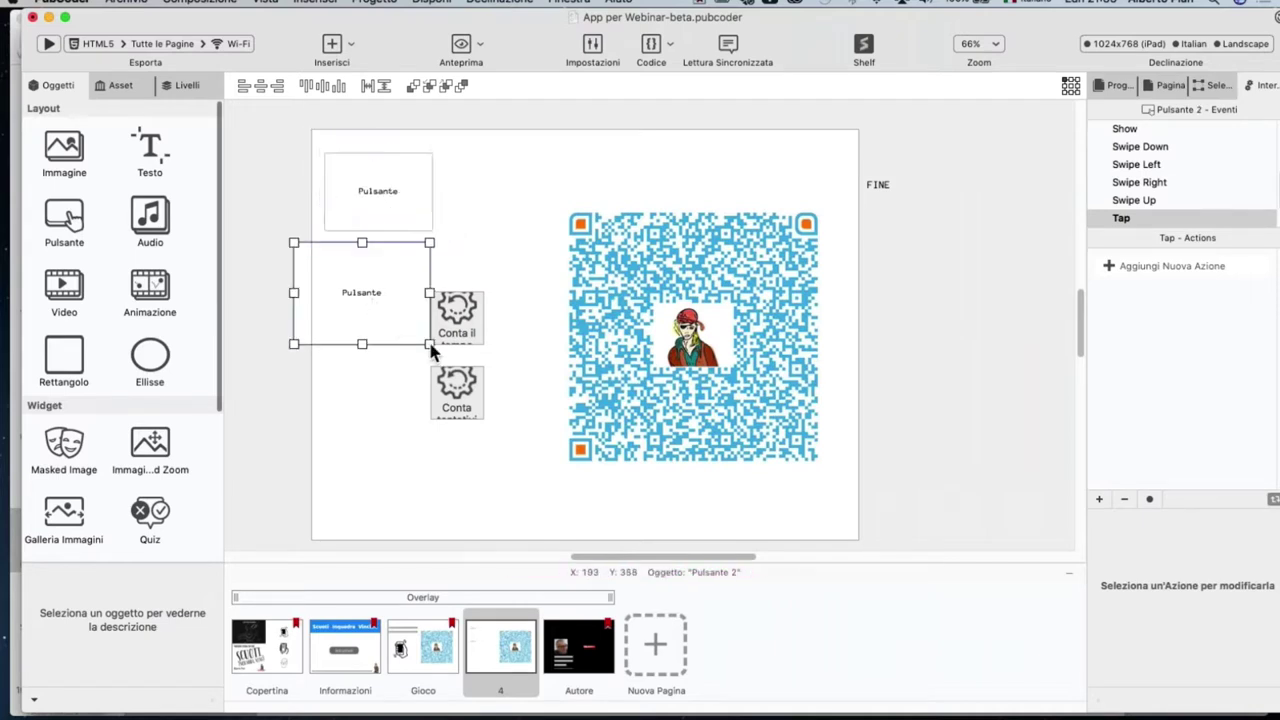
pyautogui.moveTo(432, 343); pyautogui.dragTo(398, 316)
pyautogui.moveTo(360, 277); pyautogui.dragTo(401, 293)
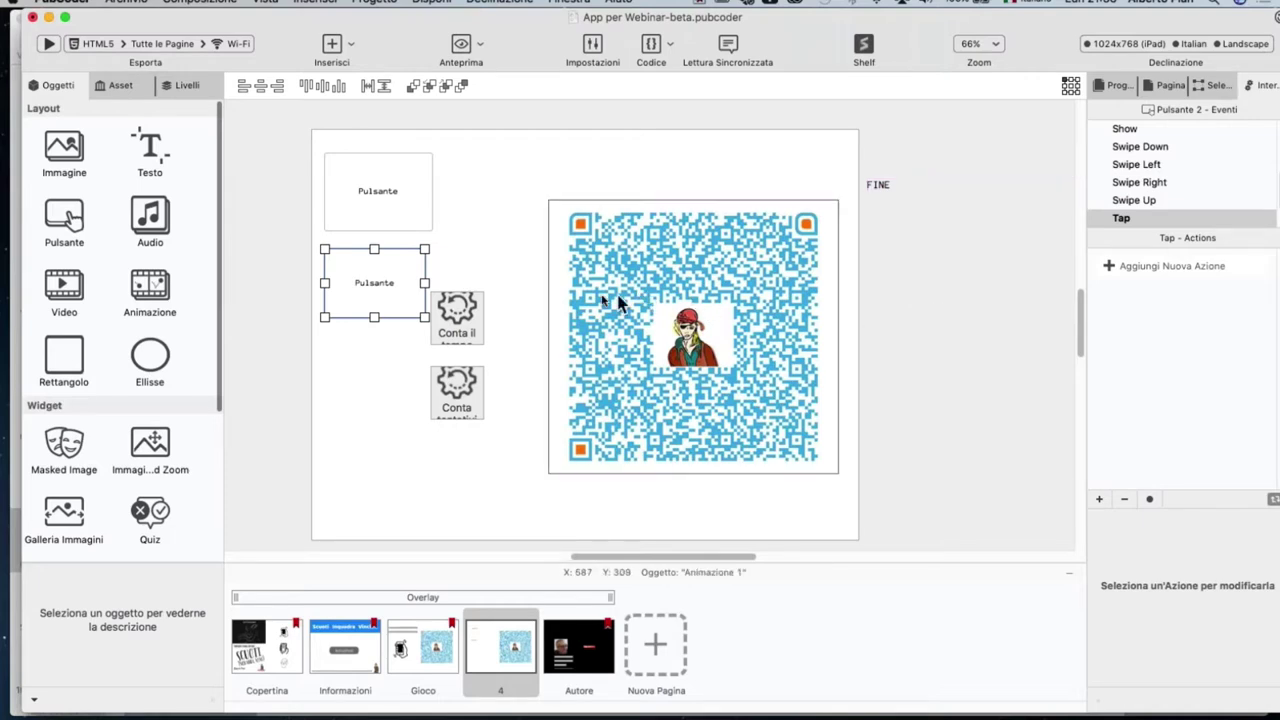
# Step: On the Gioco page, compare the target and initial values of the Tentativi and Conta tempo counters
pyautogui.hscroll(-2, 868, 263)
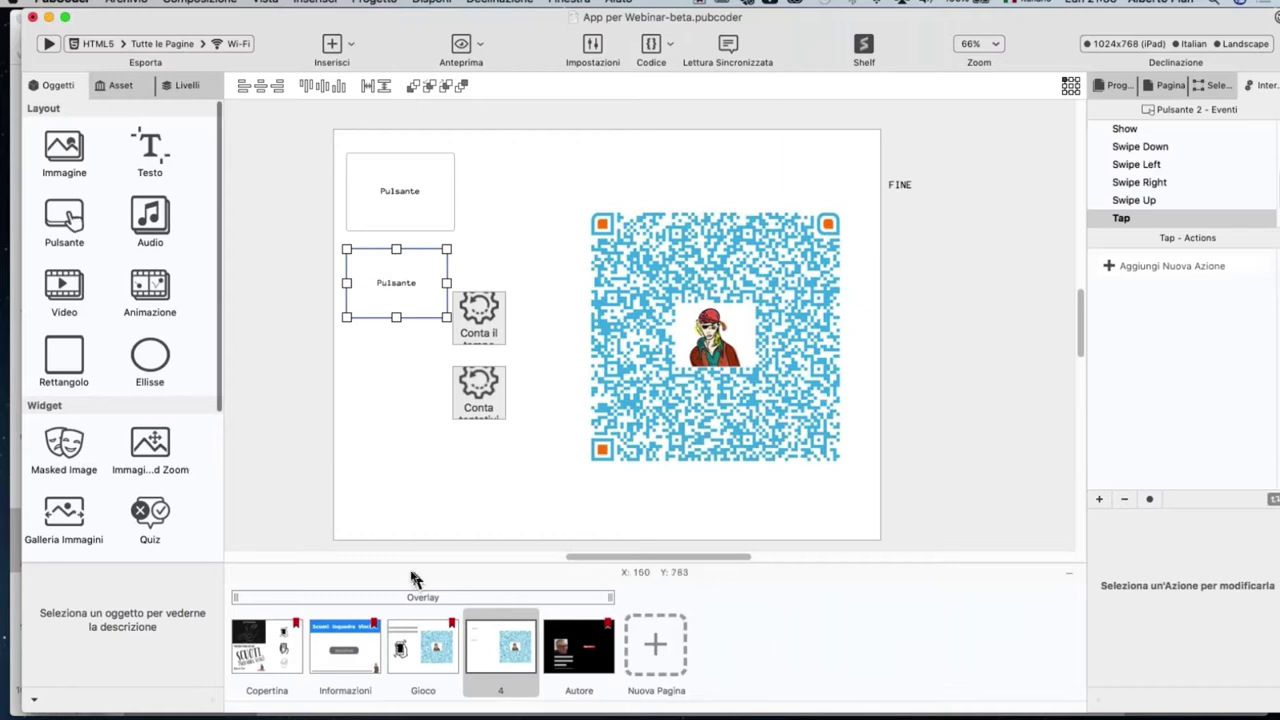
pyautogui.click(428, 660)
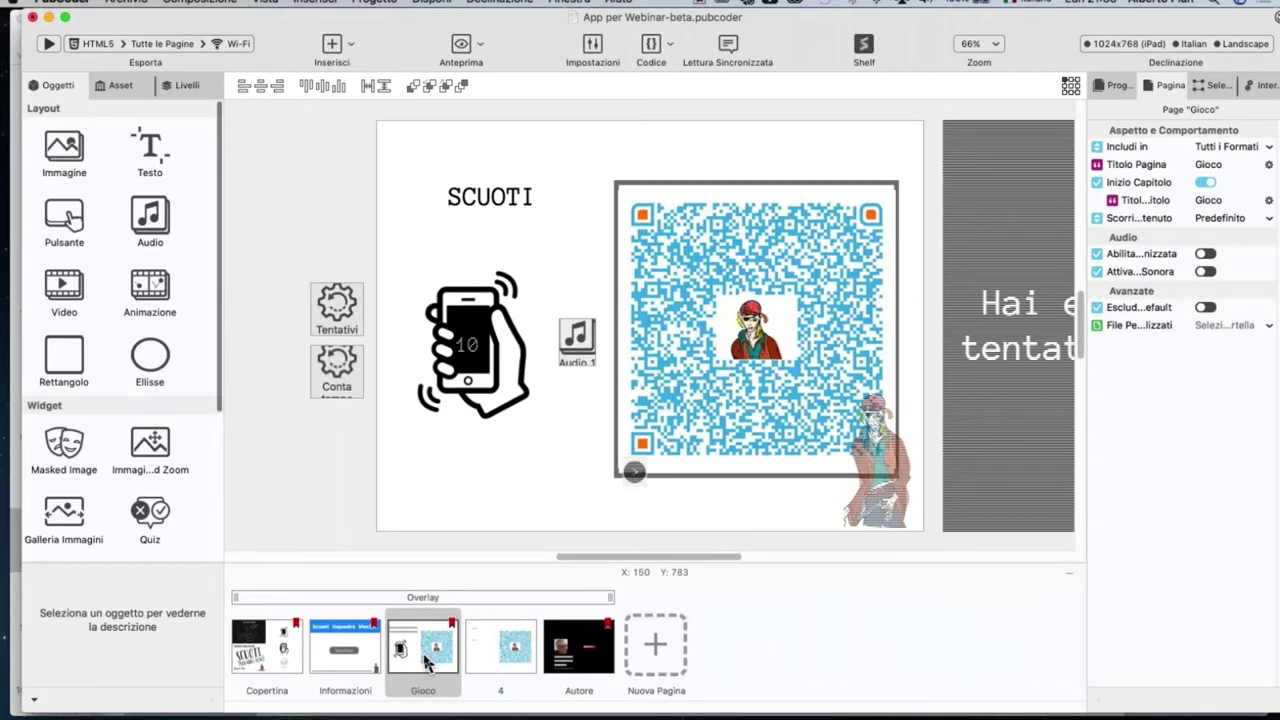
pyautogui.hscroll(3, 577, 377)
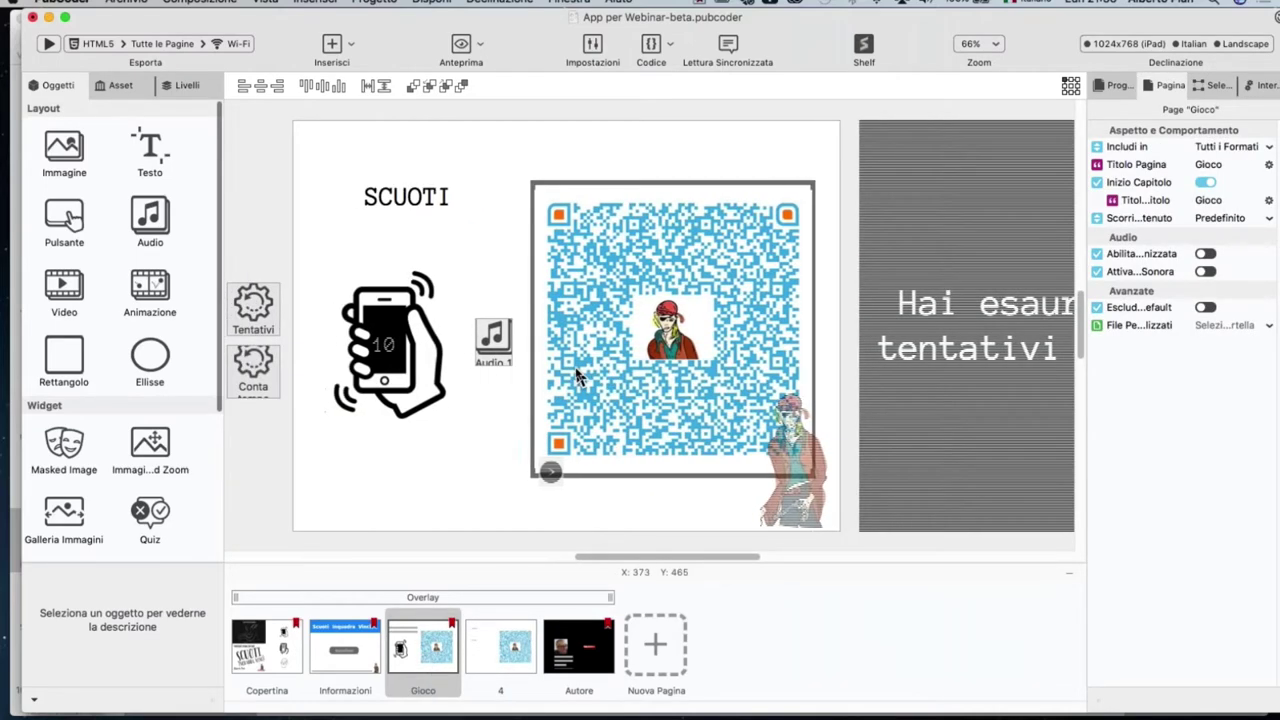
pyautogui.hscroll(-3, 577, 377)
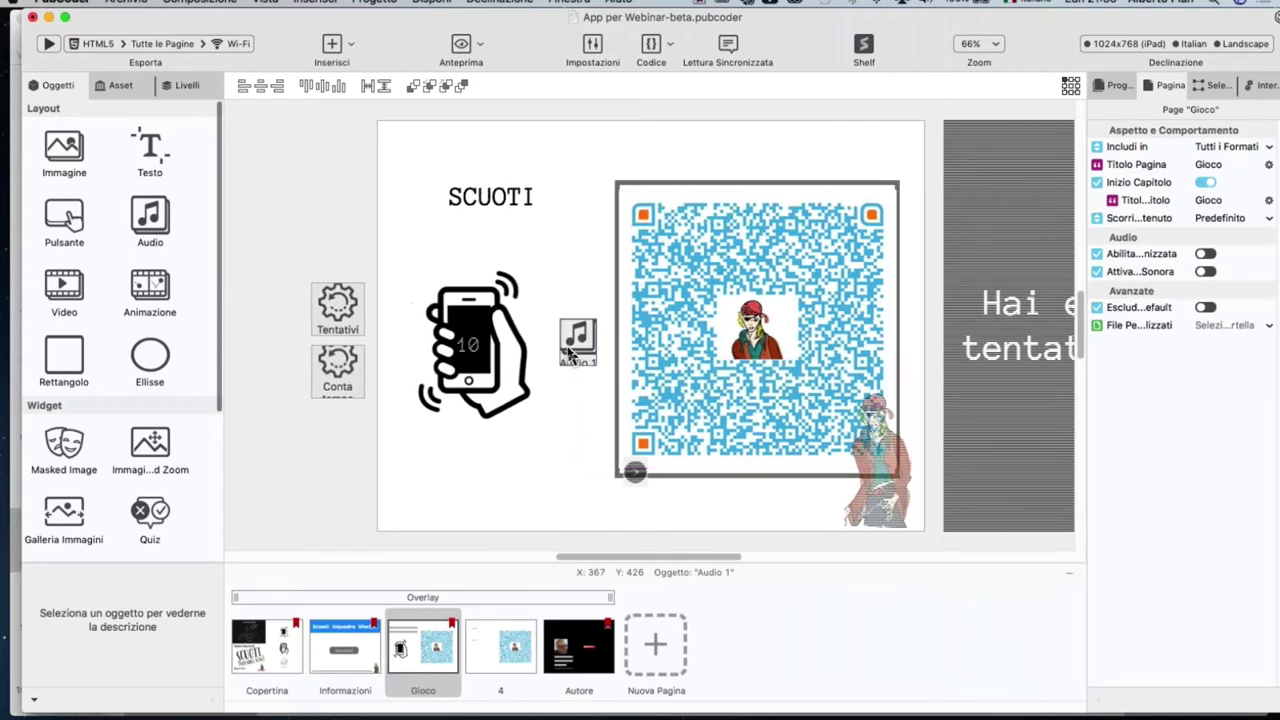
pyautogui.click(318, 292)
pyautogui.click(334, 376)
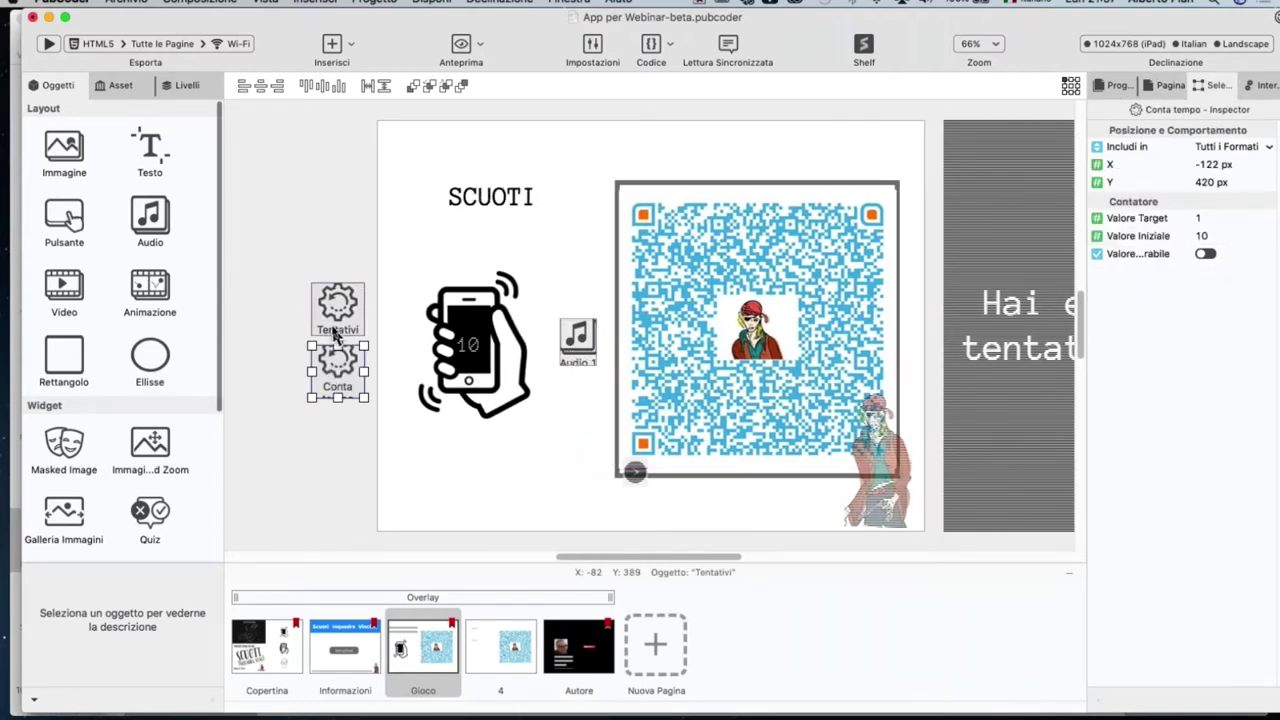
pyautogui.click(336, 333)
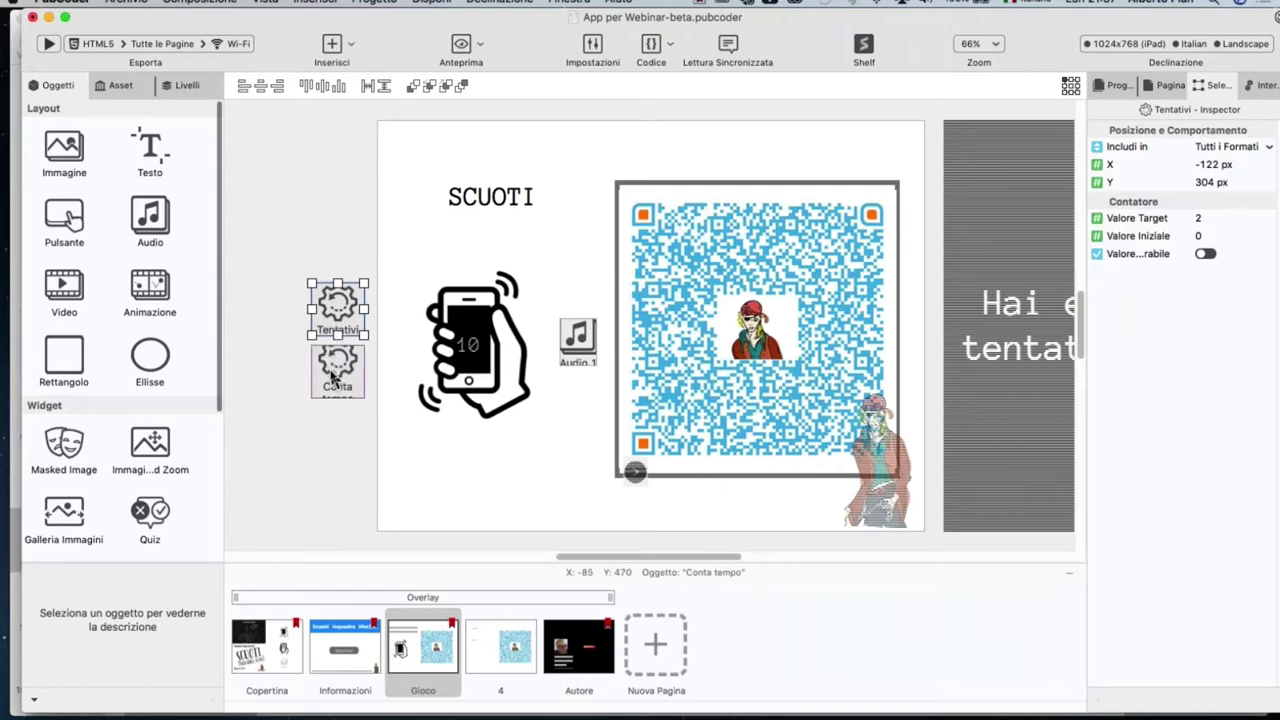
pyautogui.click(334, 376)
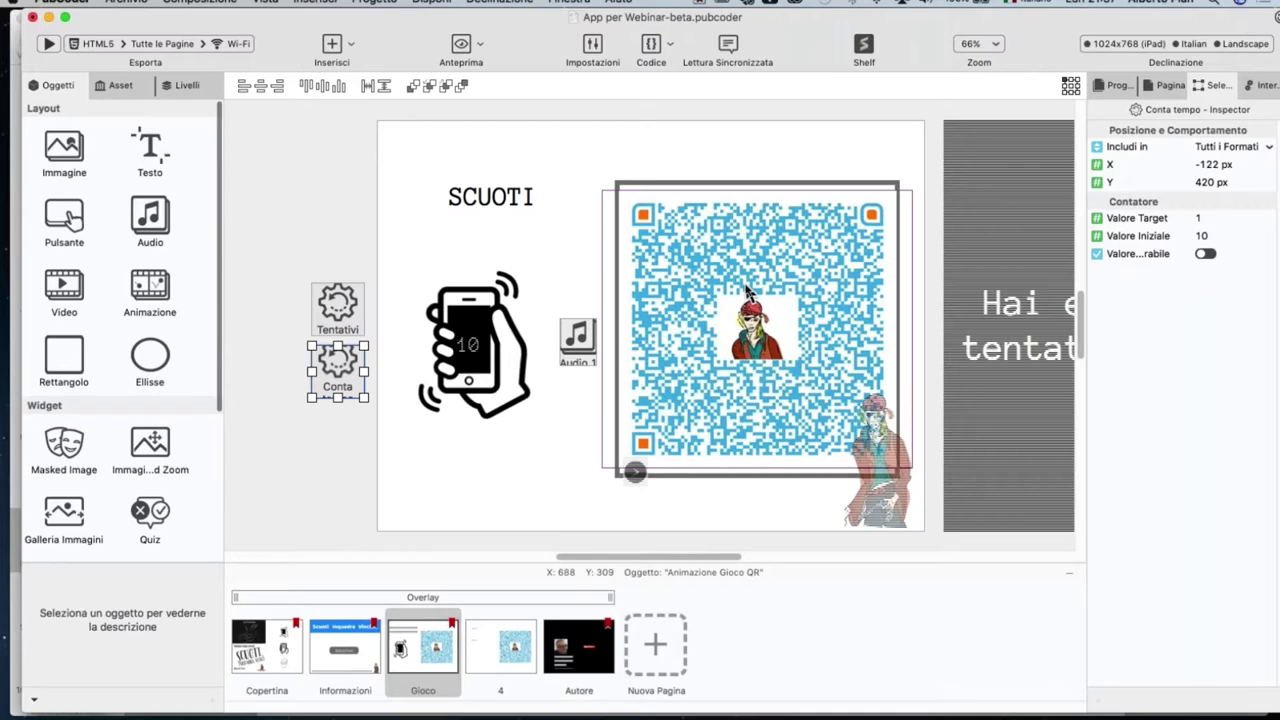
pyautogui.click(335, 313)
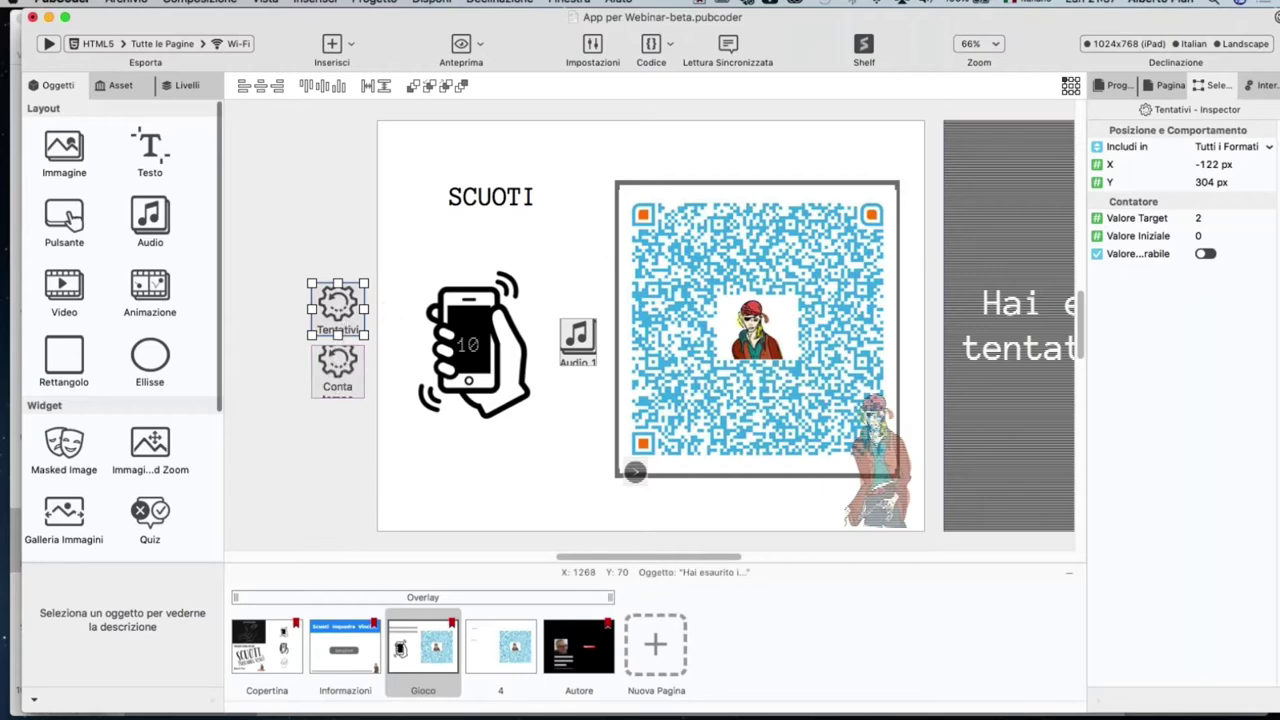
# Step: Examine the Valore Target Raggiunto actions of the Tentativi and Conta tempo counters and the off-page "Hai esaurito" text box
pyautogui.click(1258, 86)
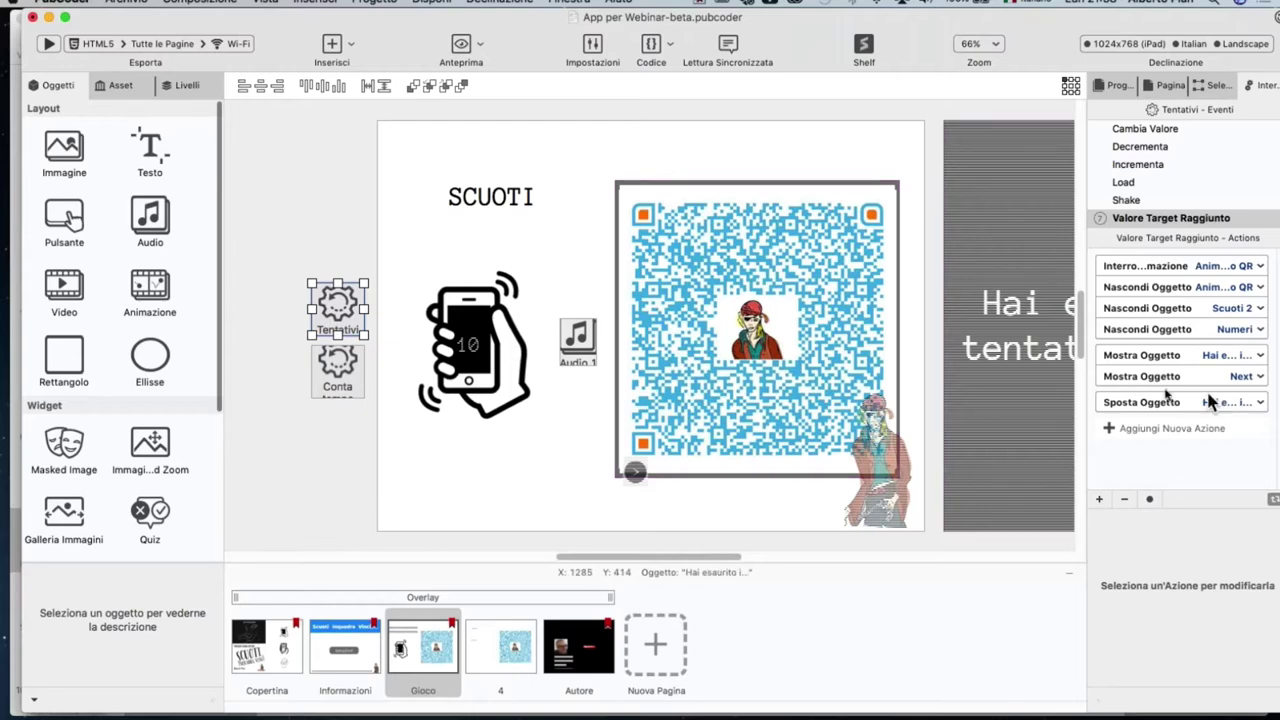
pyautogui.click(330, 376)
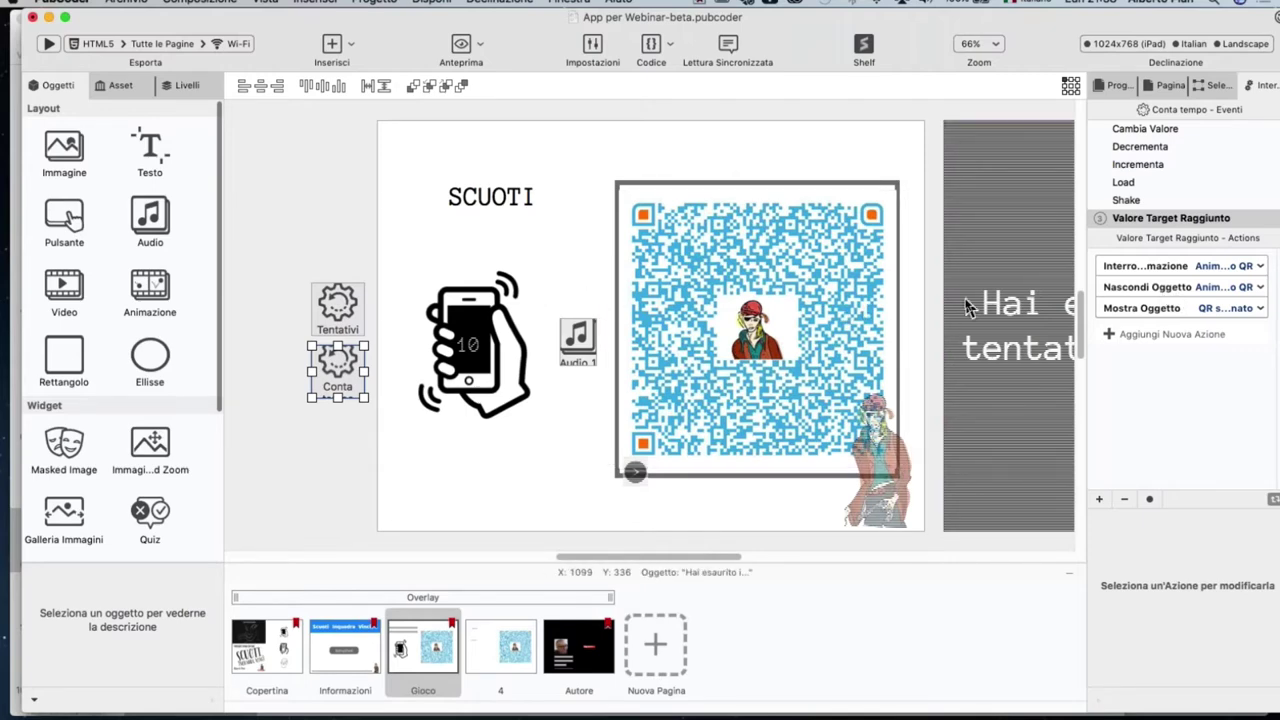
pyautogui.hscroll(10, 965, 308)
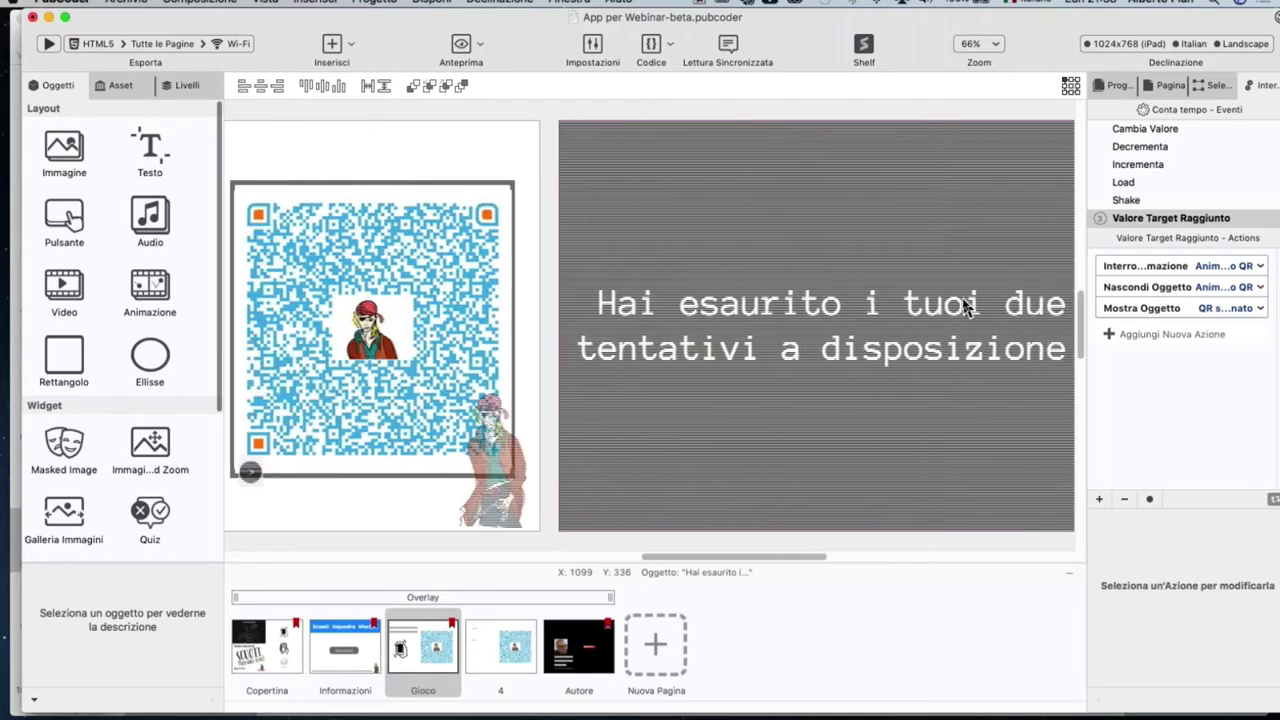
# Step: Examine the full "Hai esaurito" text box beside the Gioco page and the Tap action of the Next button
pyautogui.hscroll(1, 955, 310)
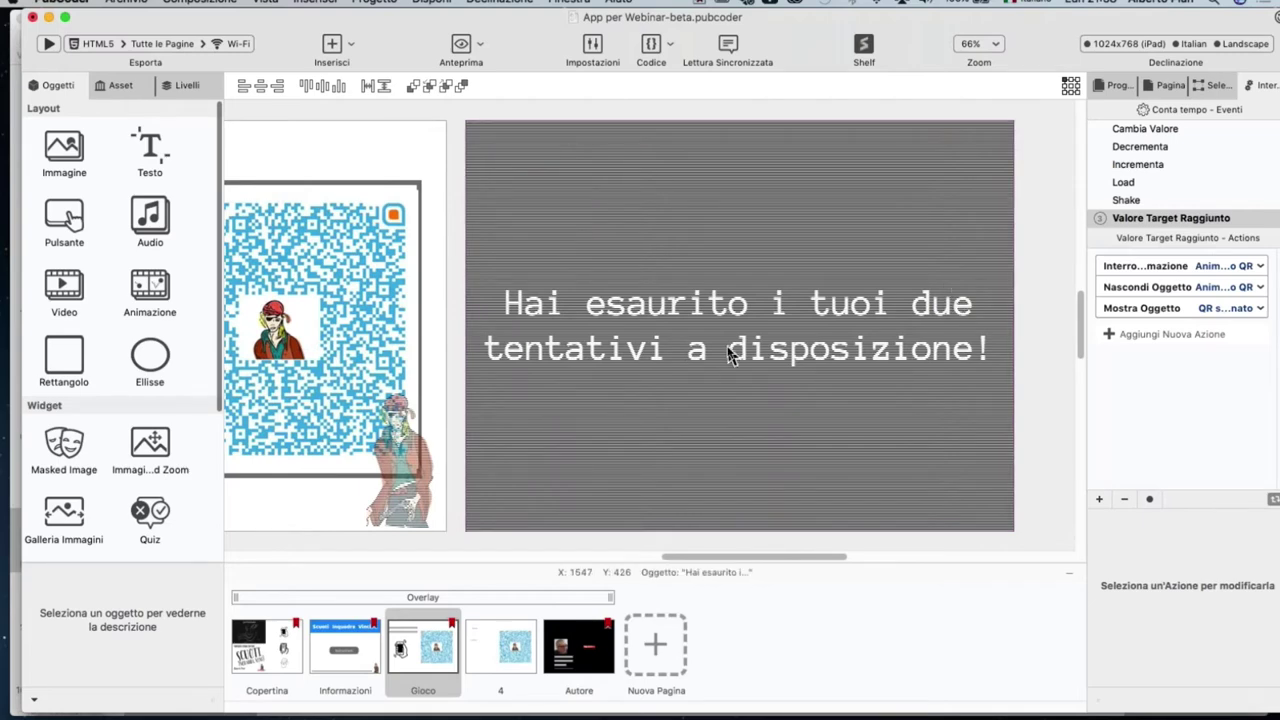
pyautogui.hscroll(-10, 730, 356)
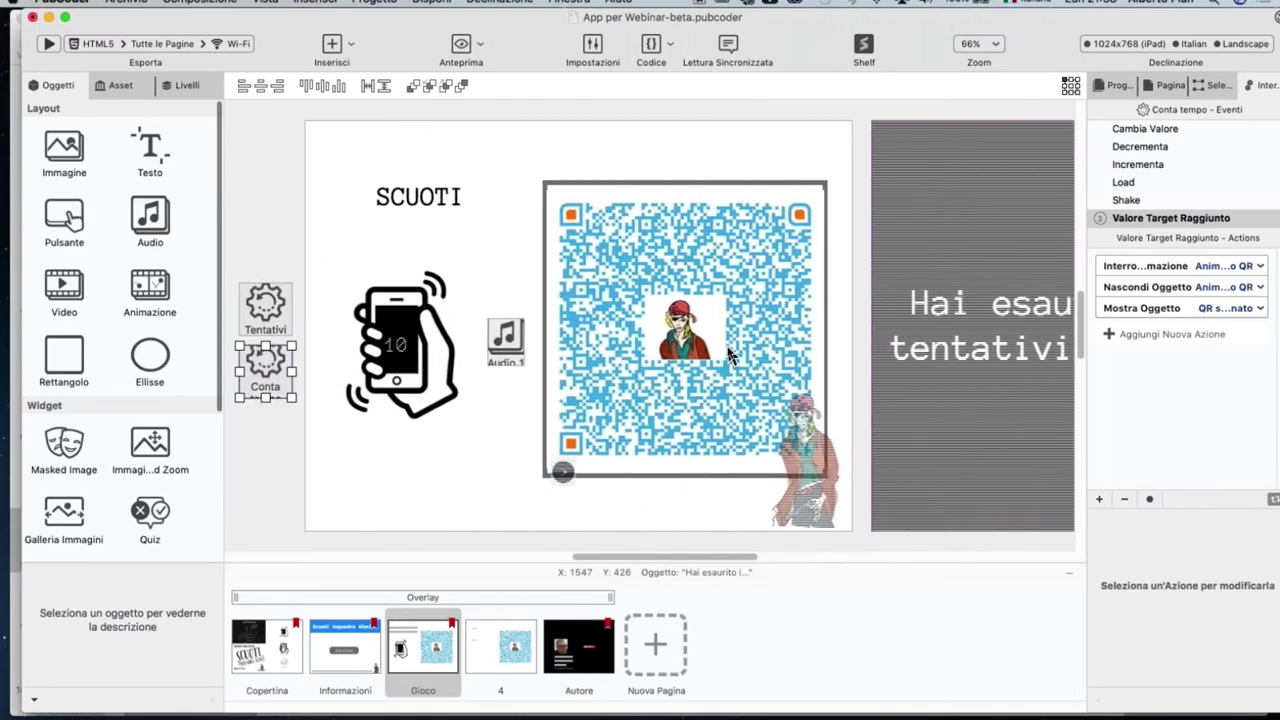
pyautogui.click(563, 466)
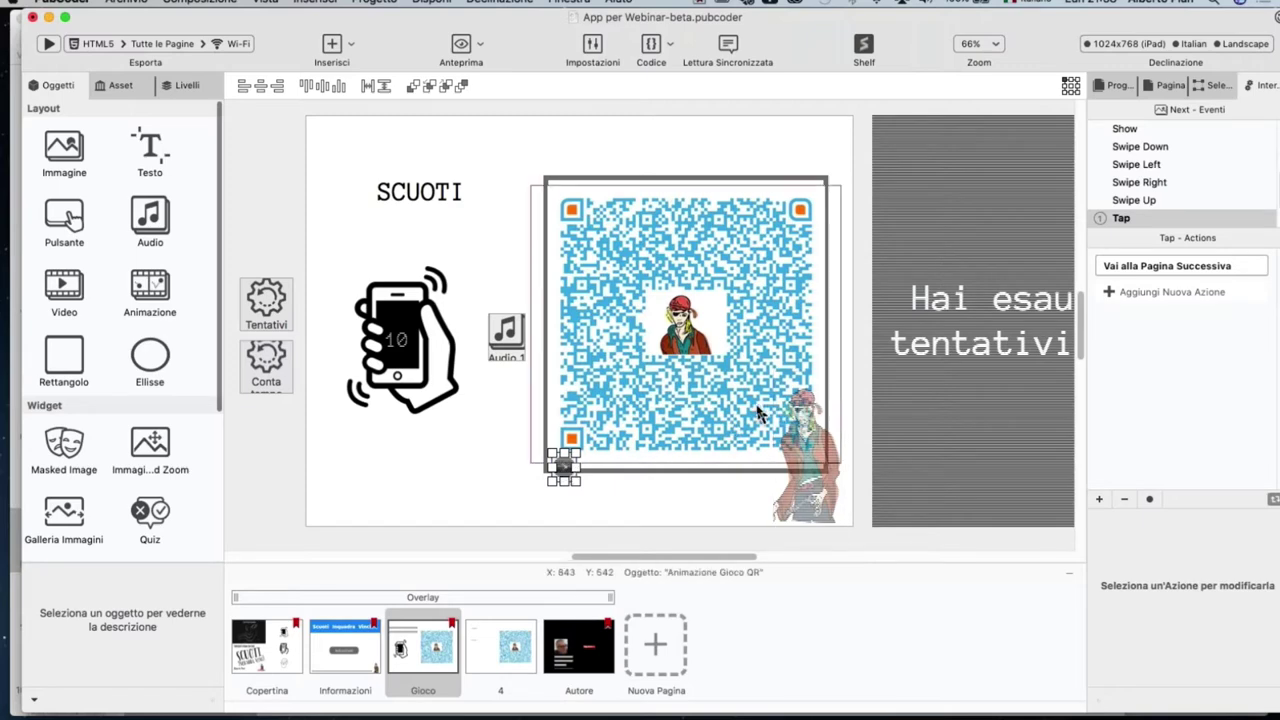
pyautogui.hscroll(-3, 314, 331)
pyautogui.hscroll(2, 290, 240)
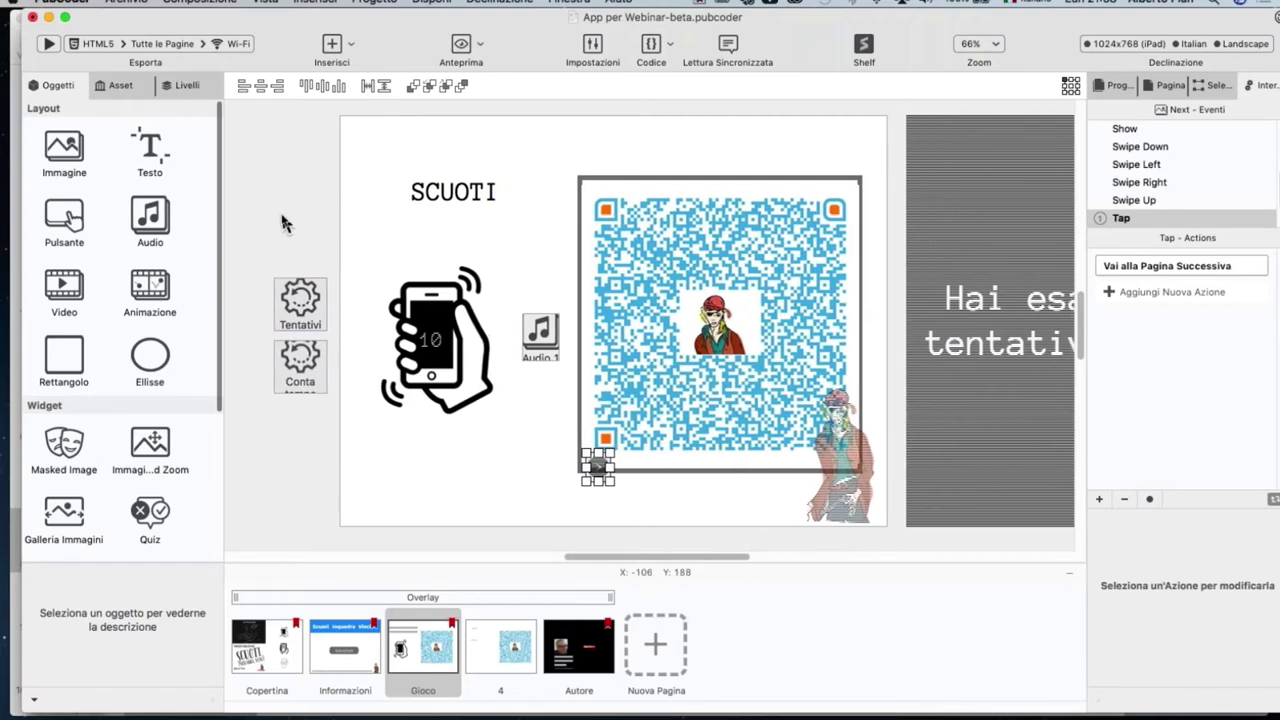
pyautogui.click(281, 223)
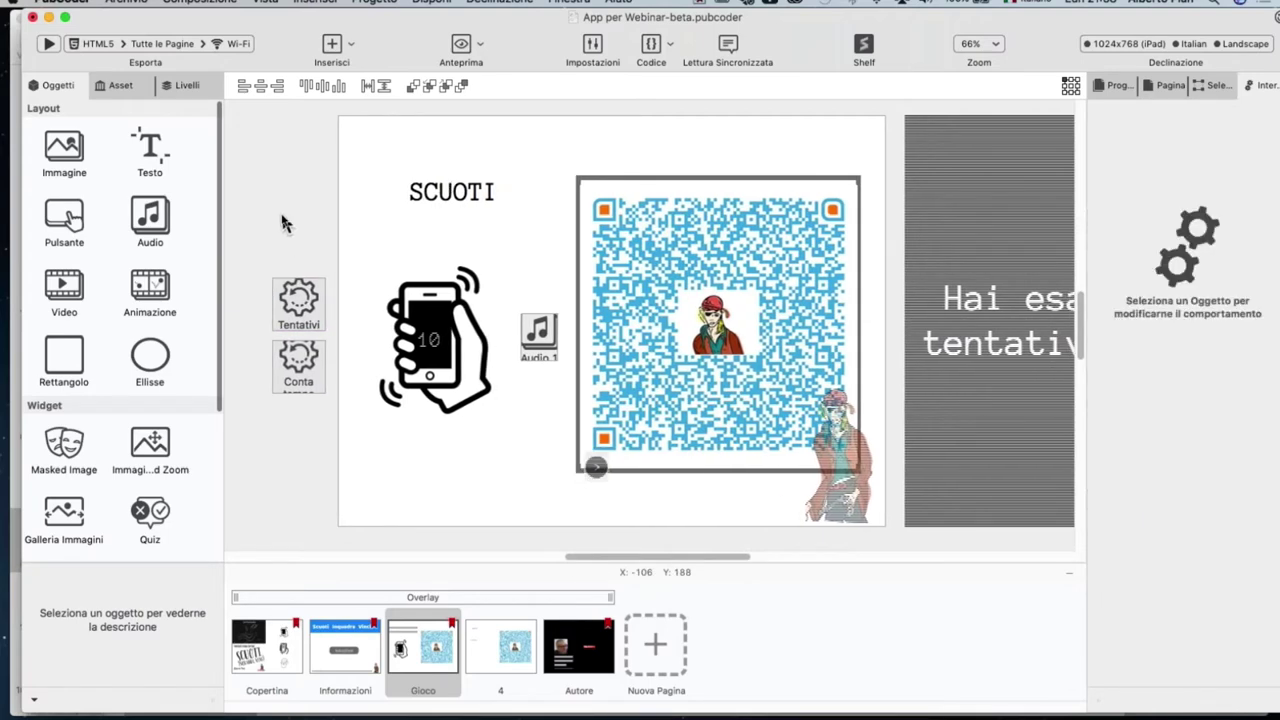
pyautogui.moveTo(281, 223); pyautogui.dragTo(288, 430)
pyautogui.scroll(-3, 288, 430)
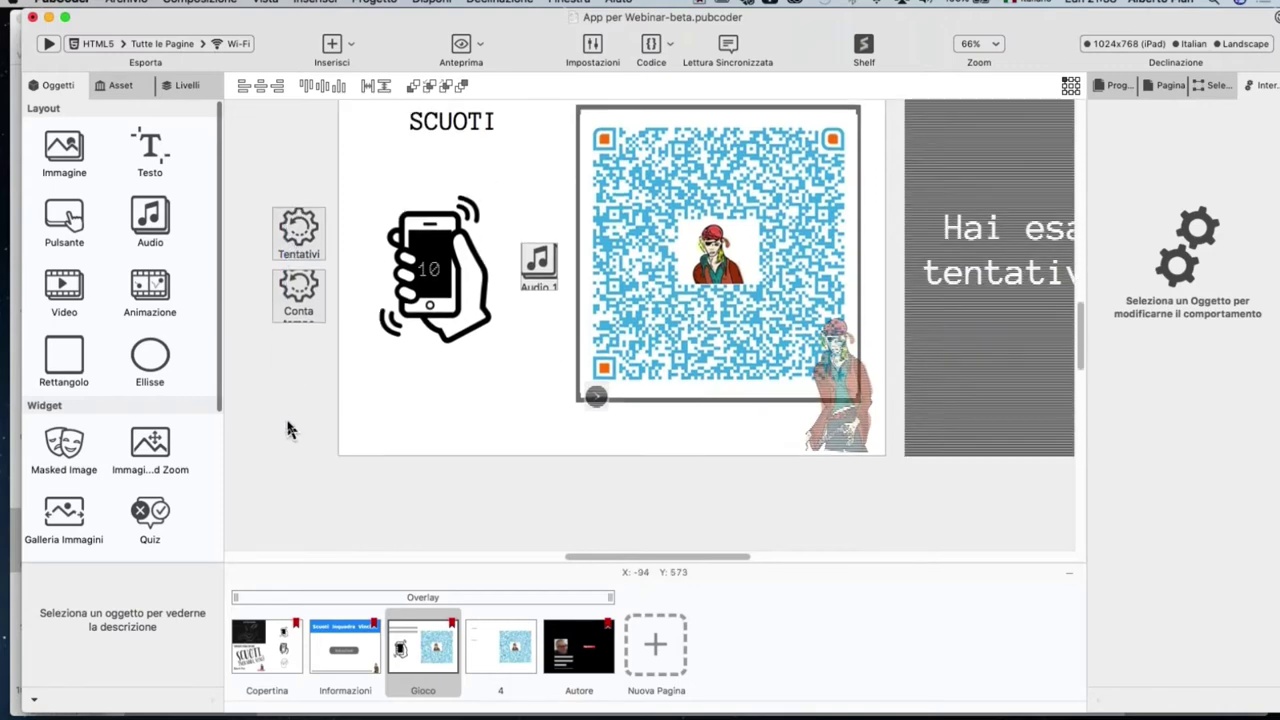
pyautogui.scroll(5, 288, 428)
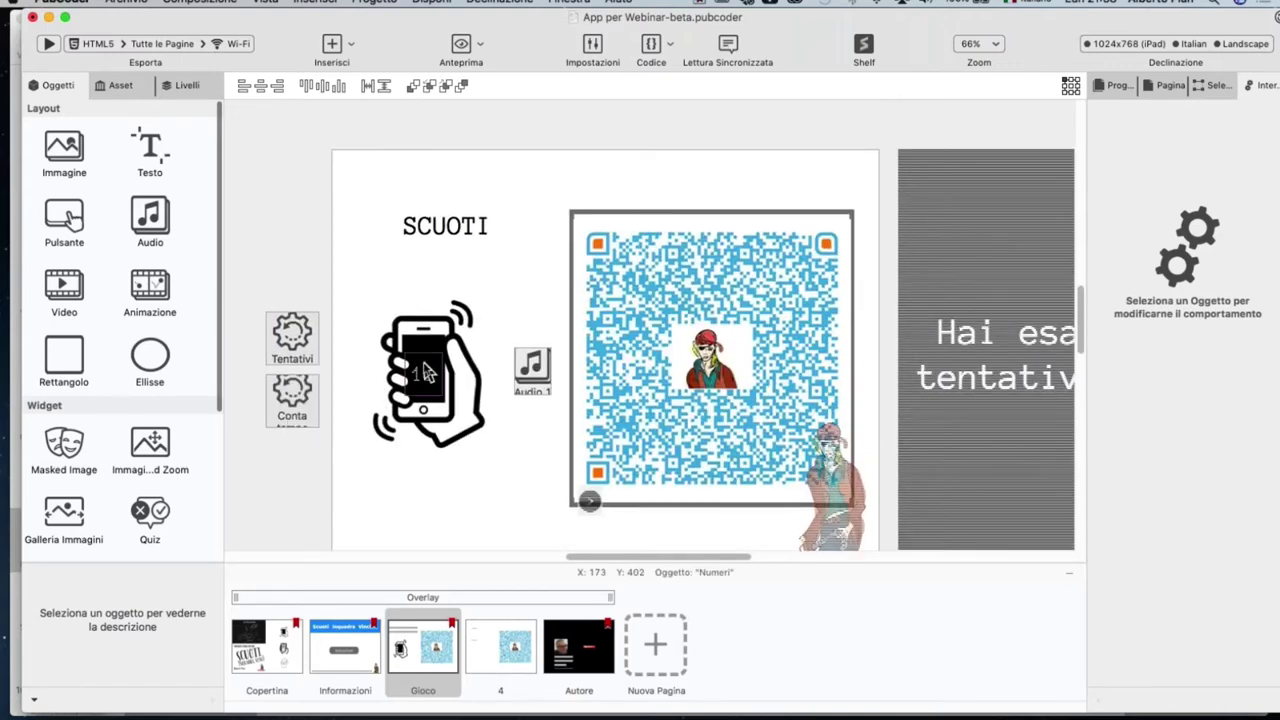
# Step: Review the whole list of Shake actions on the Gioco page's phone image, down to the last Cambia Testo action
pyautogui.click(427, 372)
pyautogui.click(427, 372)
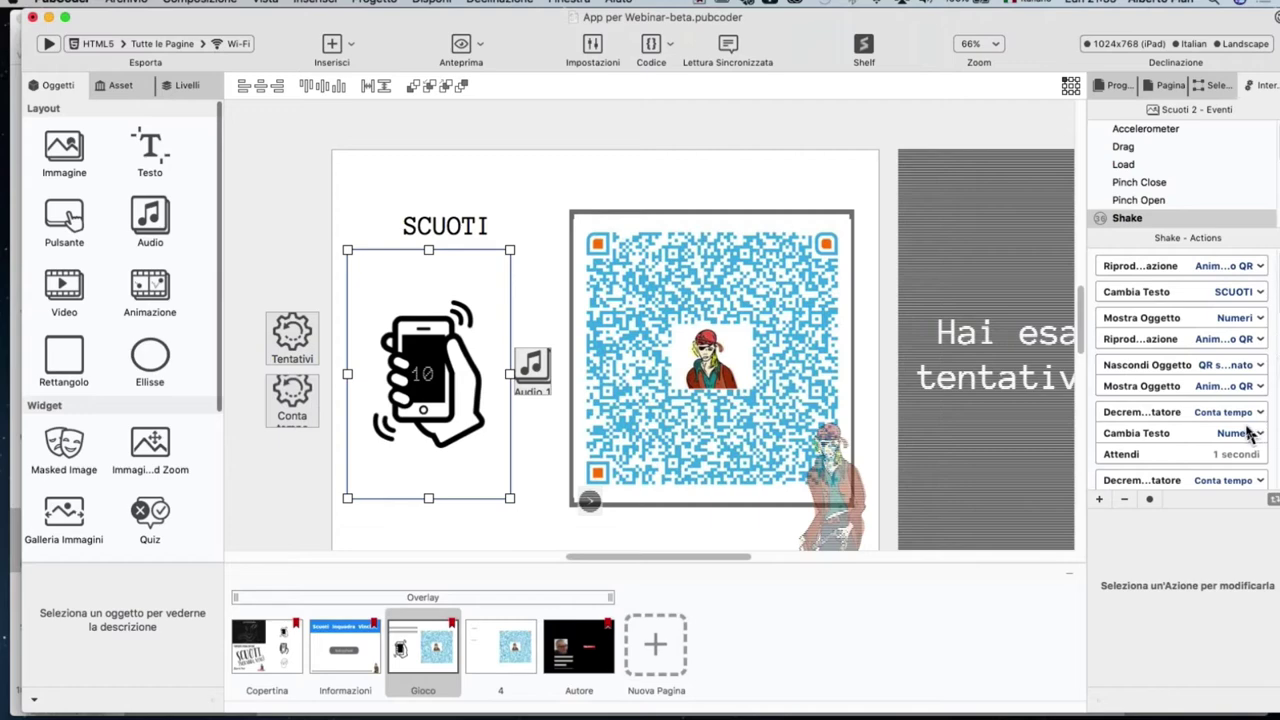
pyautogui.scroll(-2, 1249, 433)
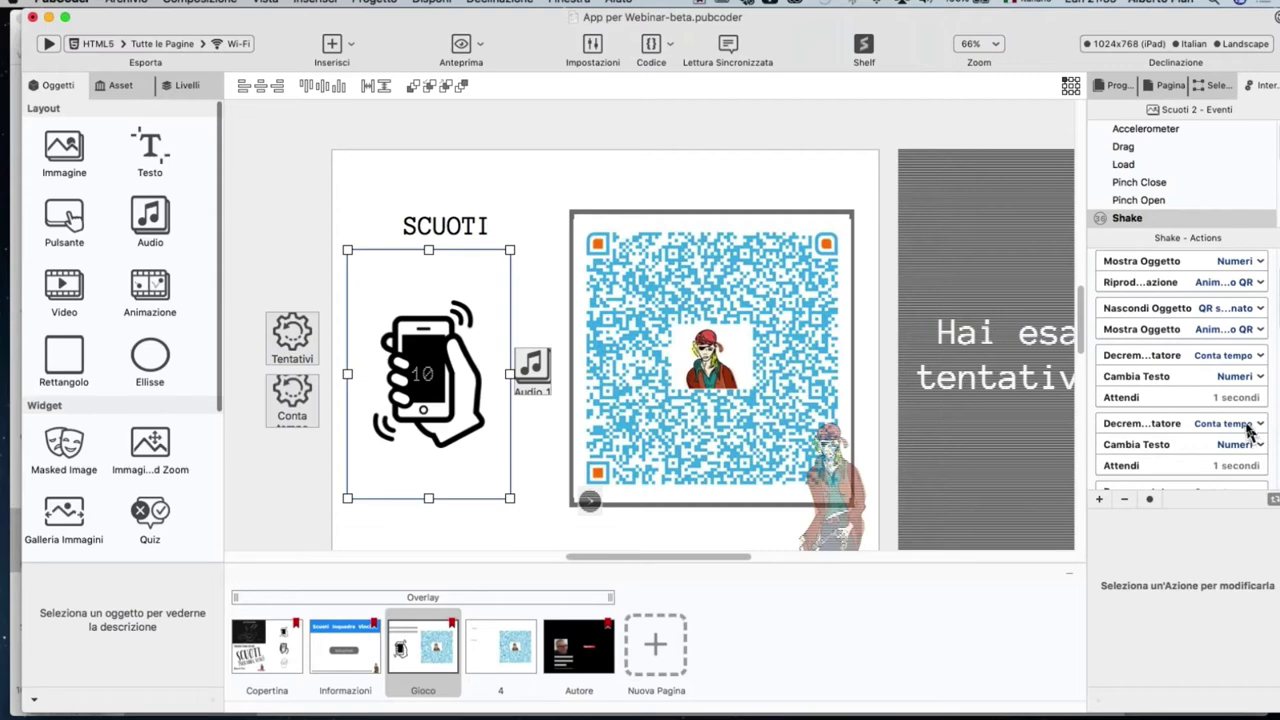
pyautogui.scroll(-1, 1249, 430)
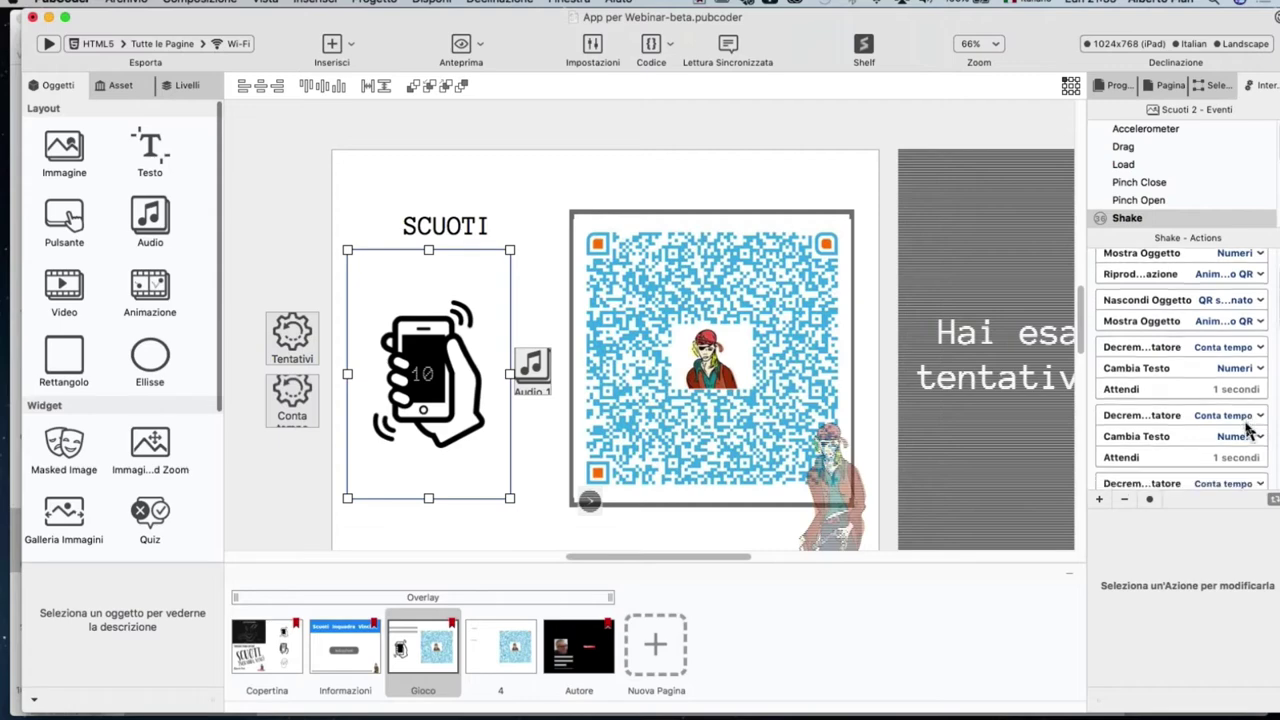
pyautogui.scroll(-5, 1249, 430)
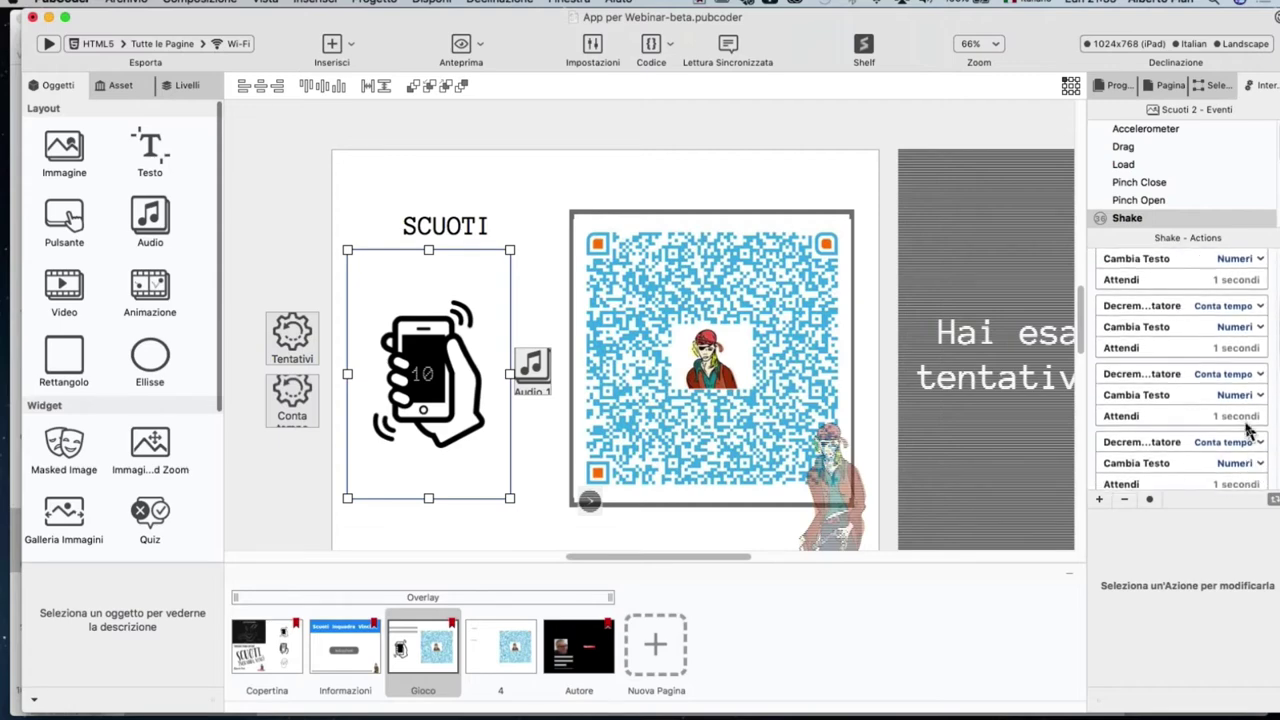
pyautogui.scroll(-3, 1249, 430)
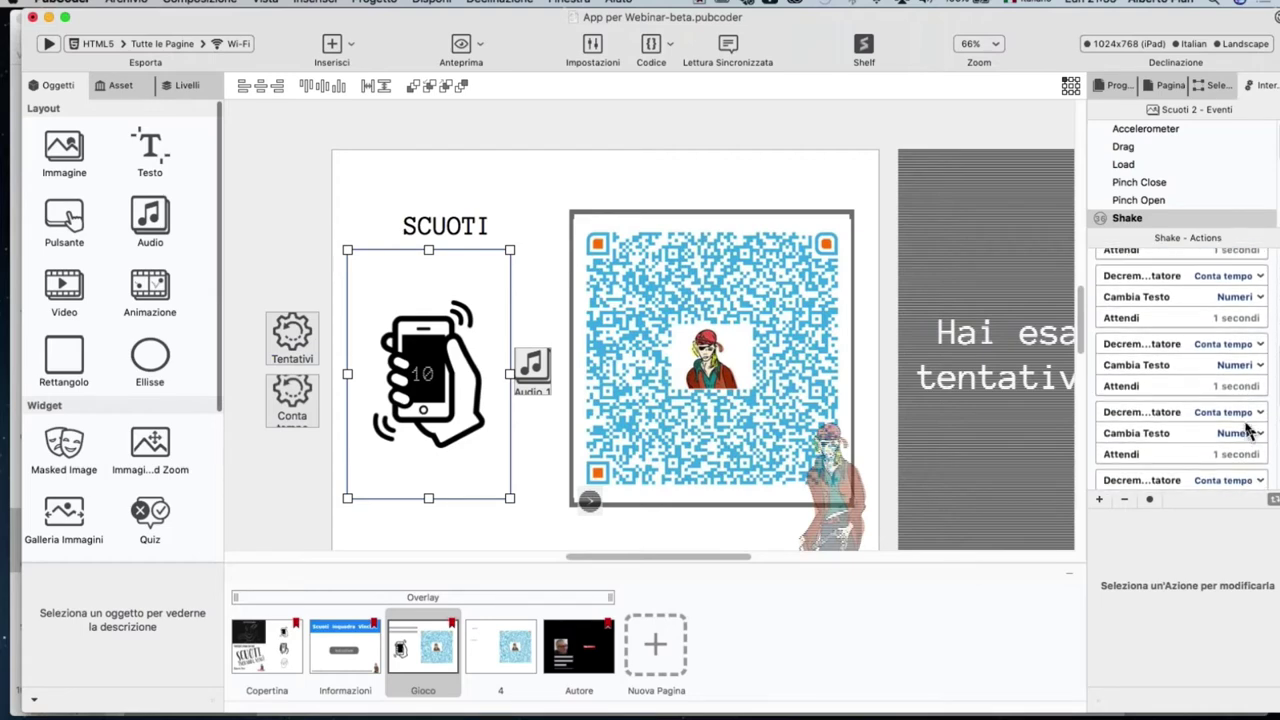
pyautogui.scroll(-5, 1249, 430)
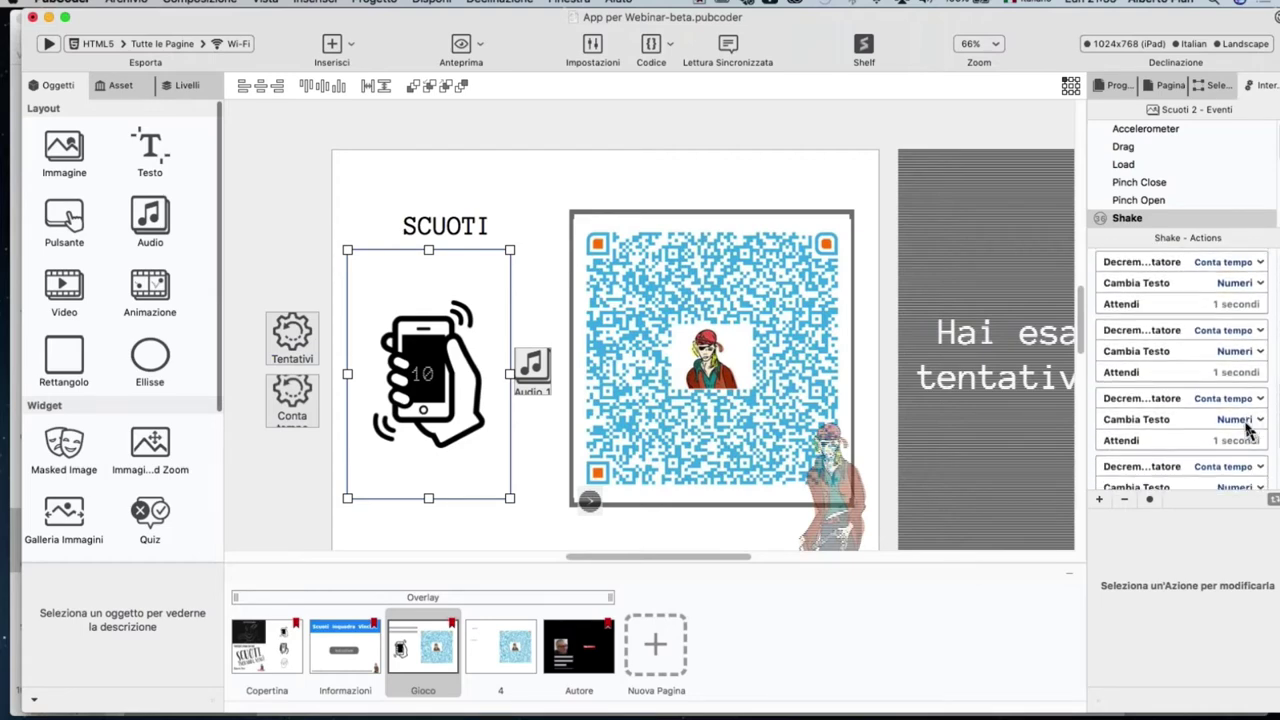
pyautogui.scroll(-8, 1247, 428)
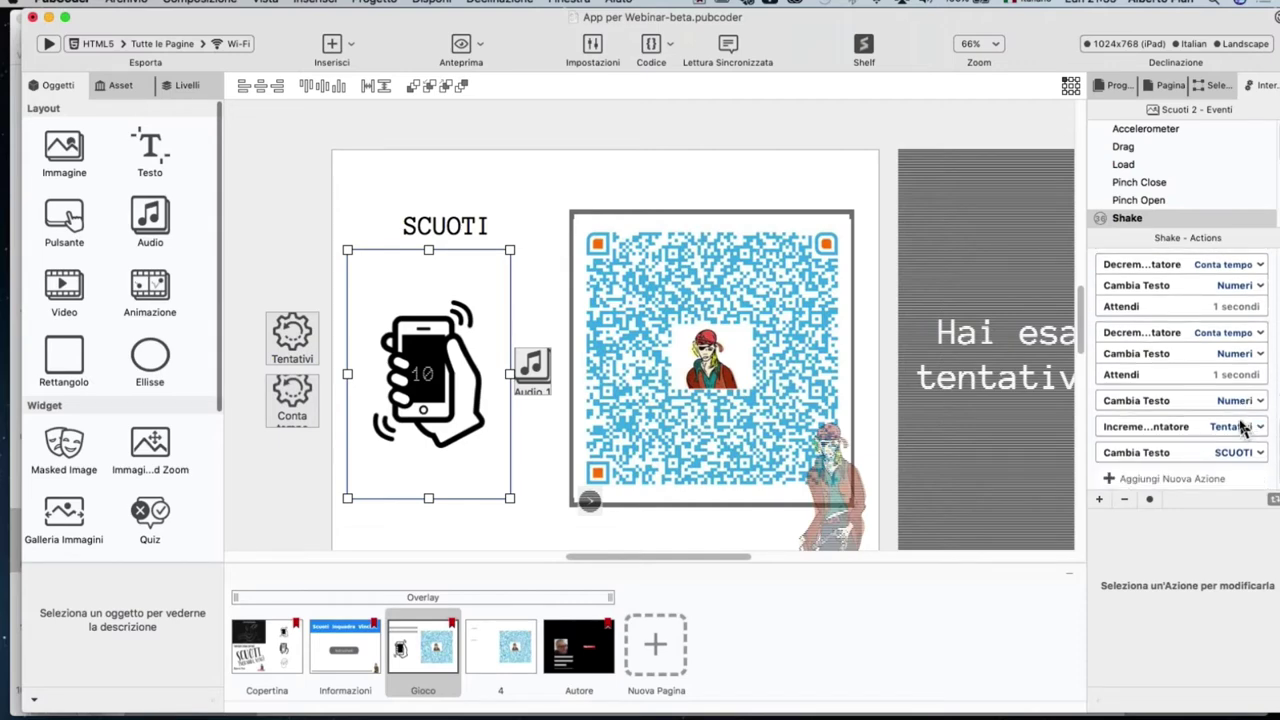
pyautogui.scroll(1, 1241, 428)
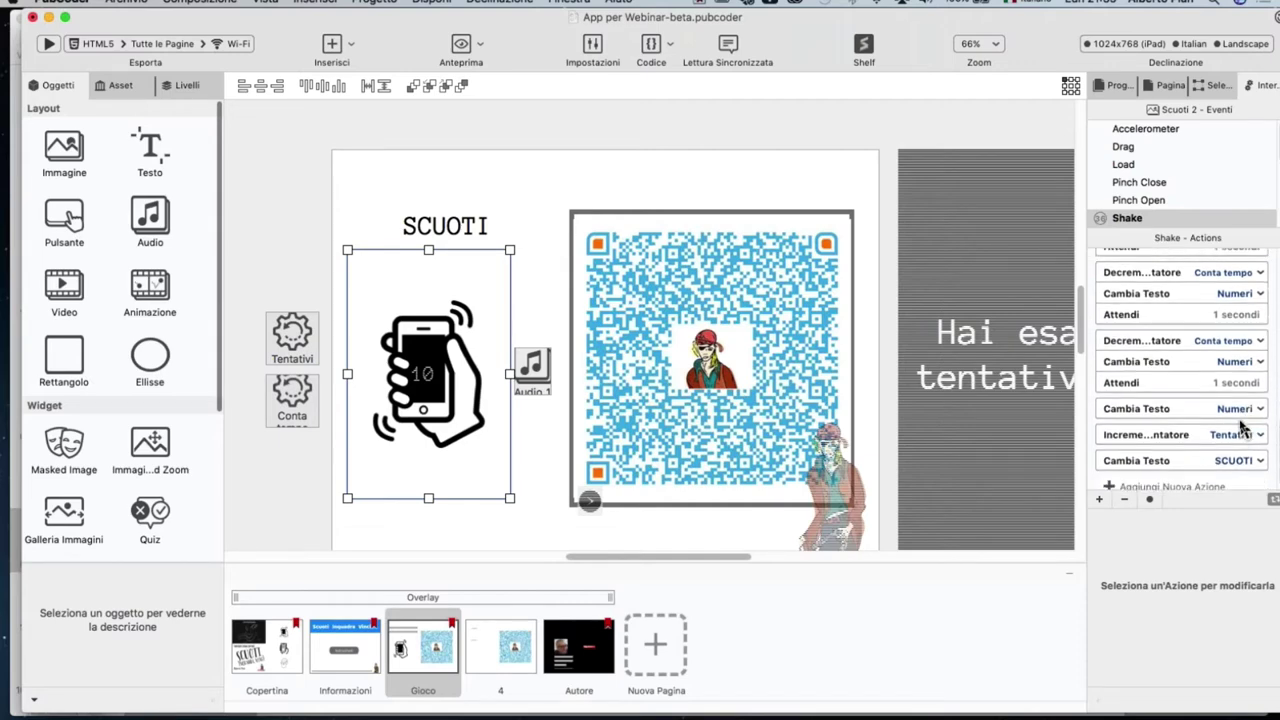
pyautogui.scroll(-1, 1241, 428)
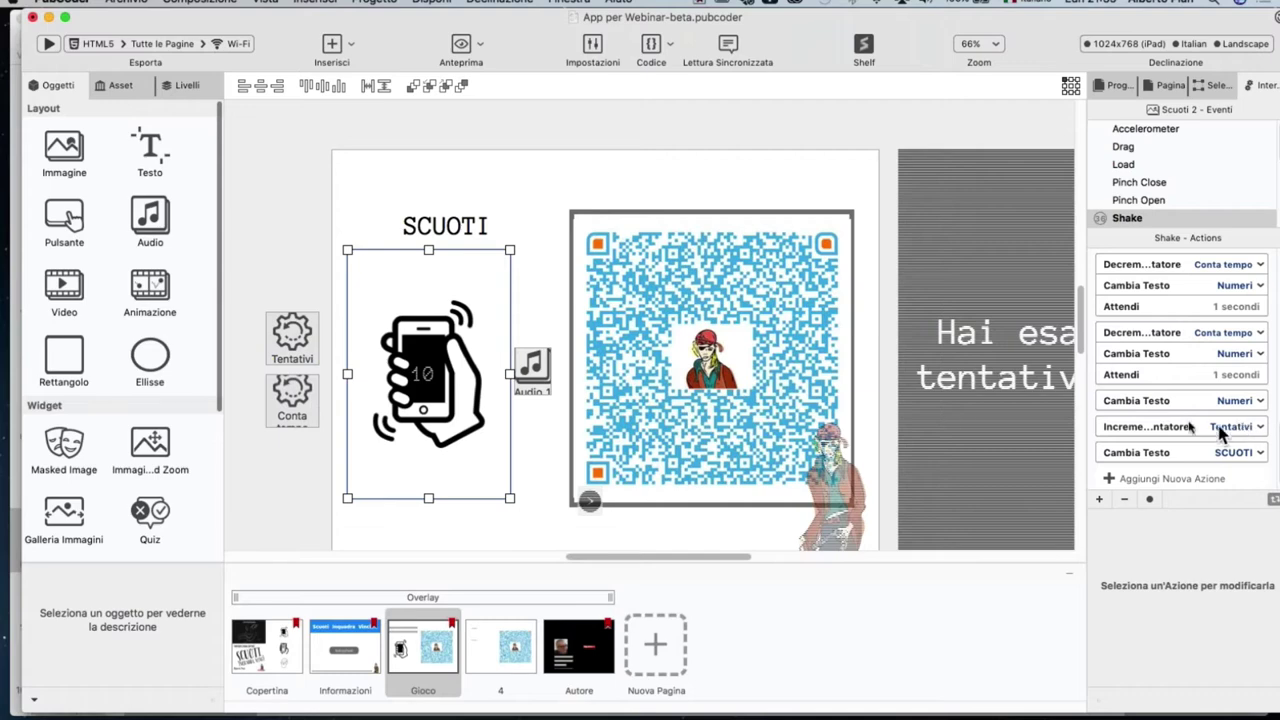
# Step: Check the Conta tempo counter's Valore Target Raggiunto actions, view page 4 for comparison, and return to the Gioco page
pyautogui.click(288, 410)
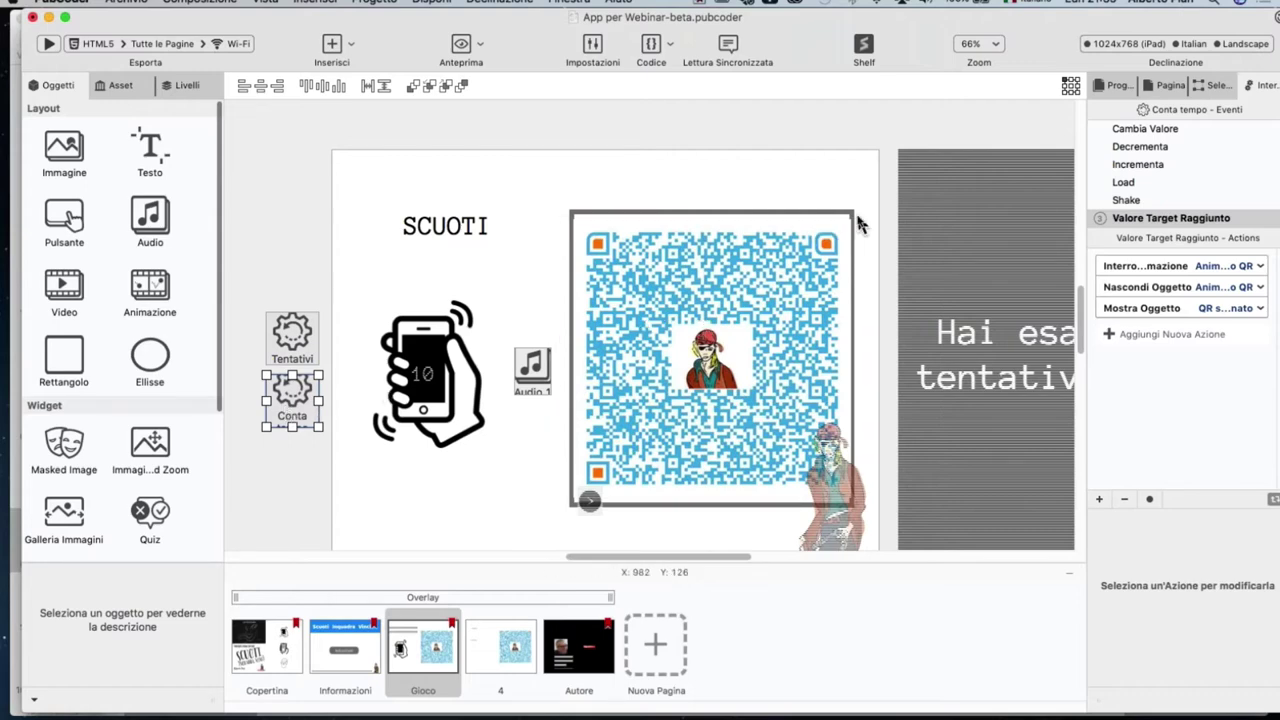
pyautogui.scroll(-2, 864, 238)
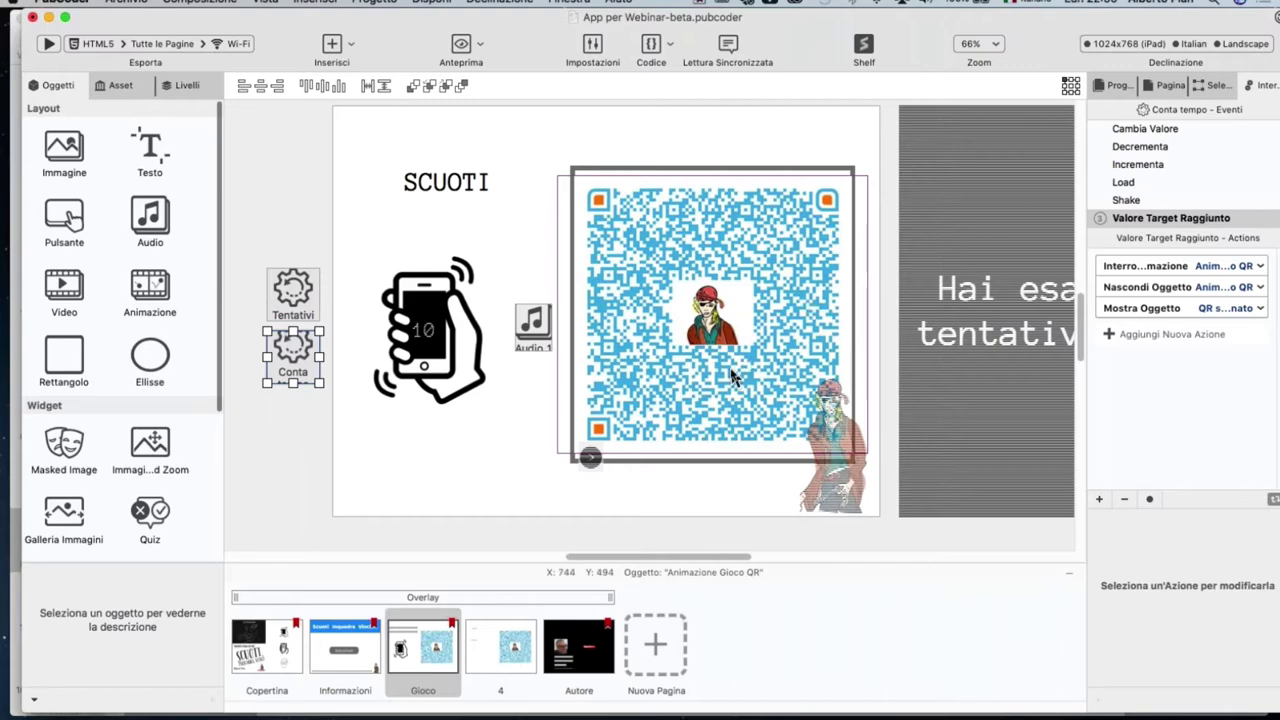
pyautogui.click(522, 652)
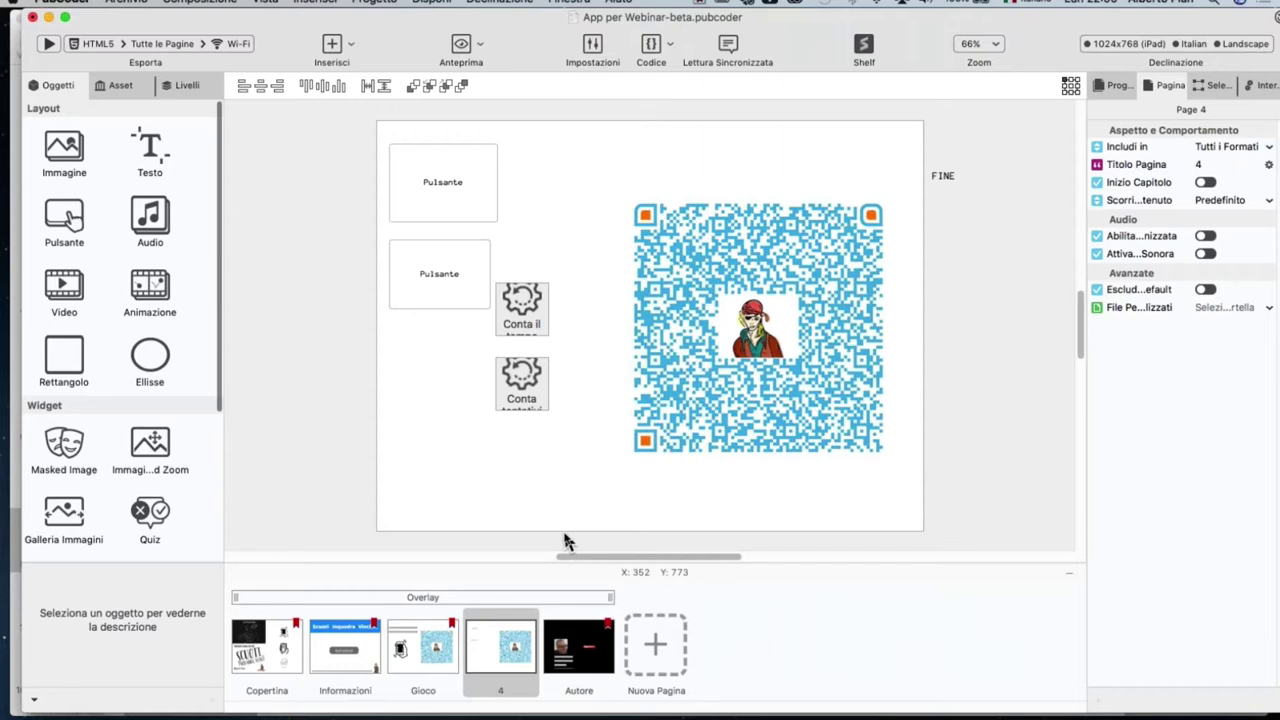
pyautogui.click(432, 650)
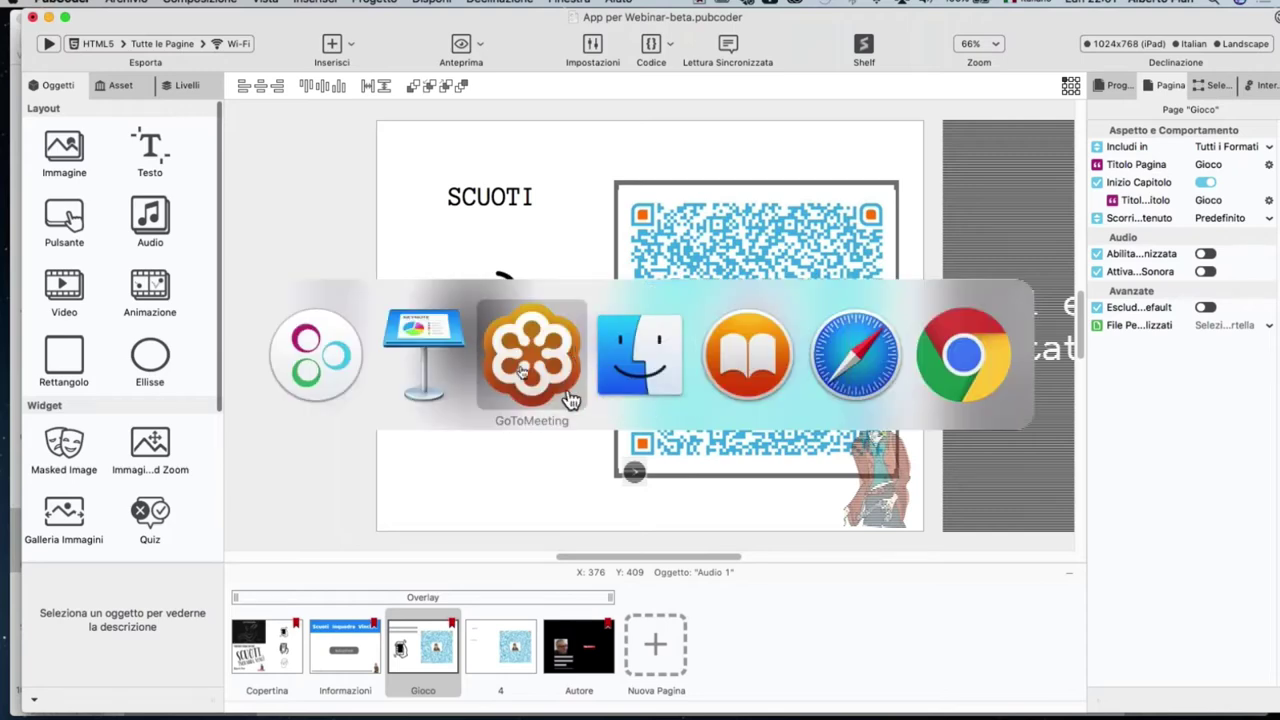
# Step: Switch to the Keynote presentation and view the "Il quadro di lavoro" and "Workspaces e pubblicazione" slides
pyautogui.click(468, 352)
pyautogui.scroll(-1, 85, 540)
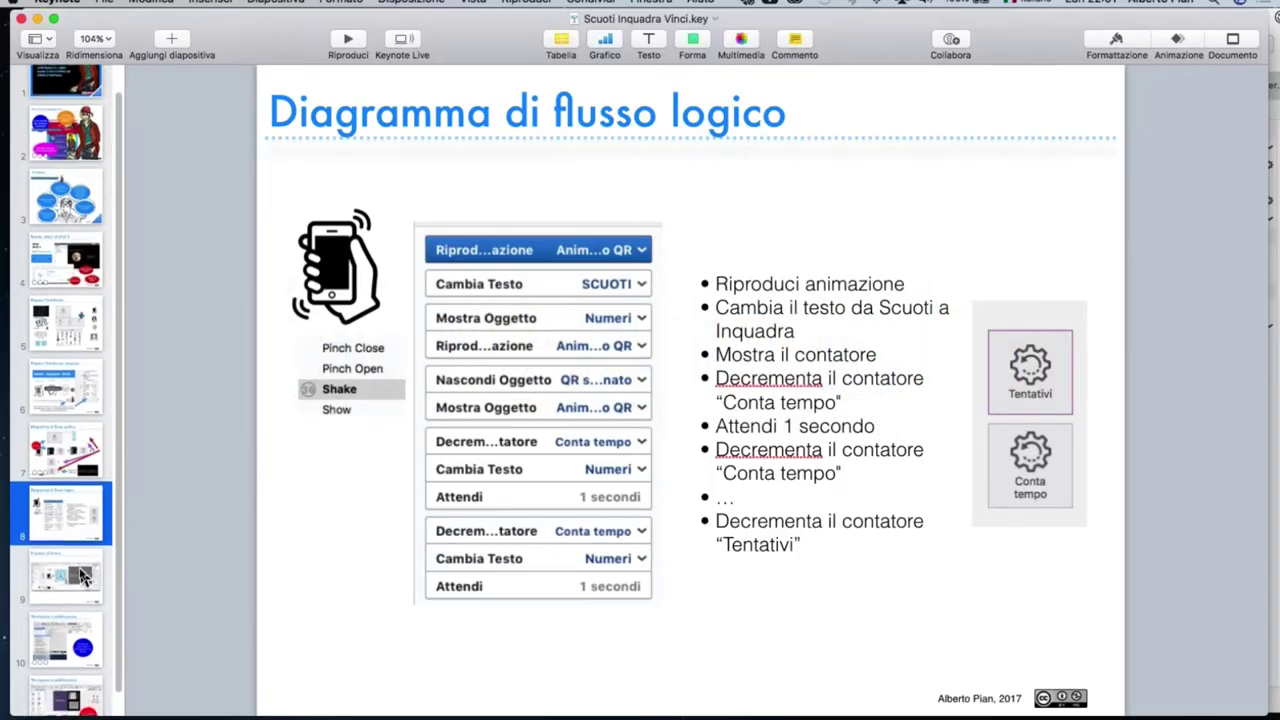
pyautogui.click(84, 580)
pyautogui.scroll(-1, 85, 578)
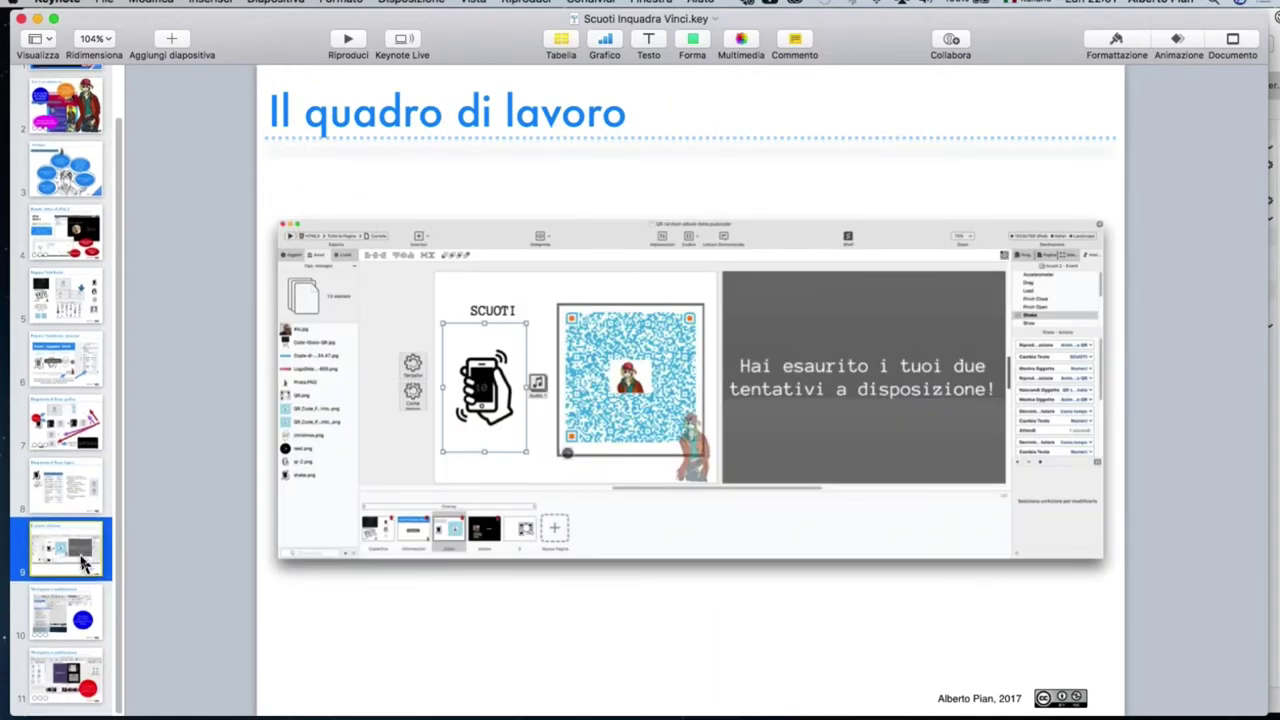
pyautogui.click(68, 618)
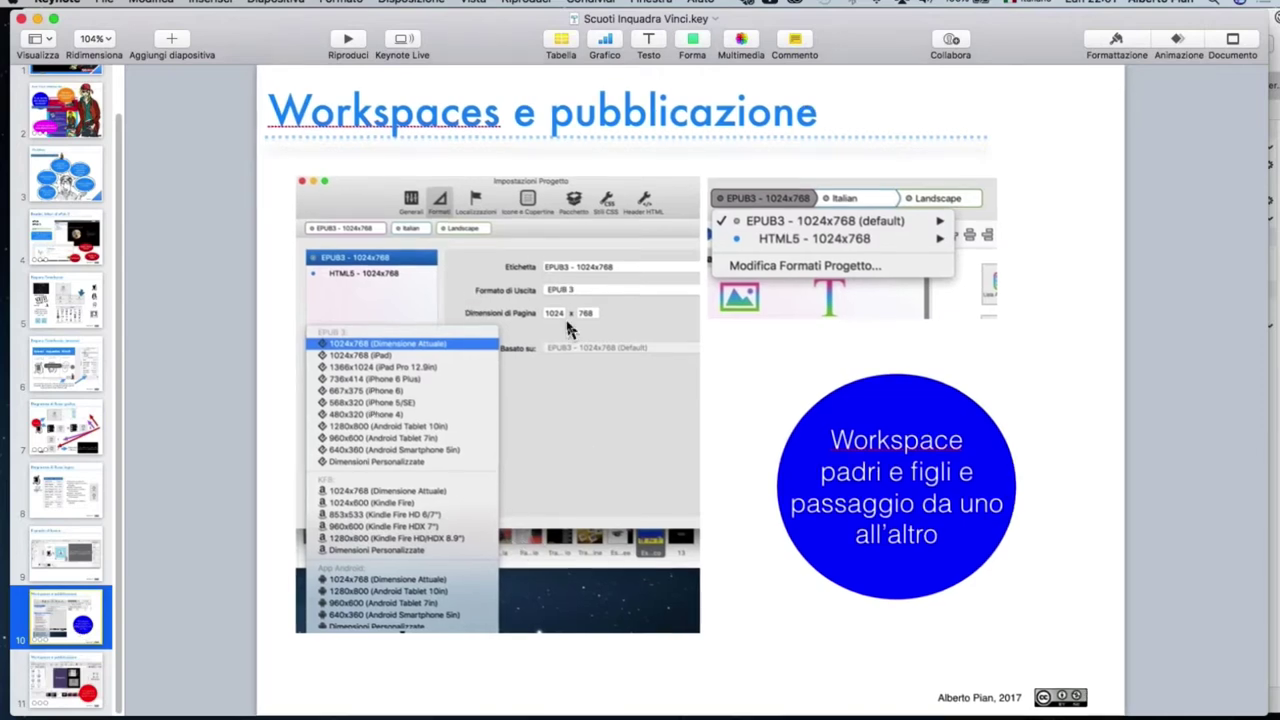
# Step: Switch back to PubCoder, set the export format to EPUB3 and open the list of export destinations
pyautogui.press('super+Tab')
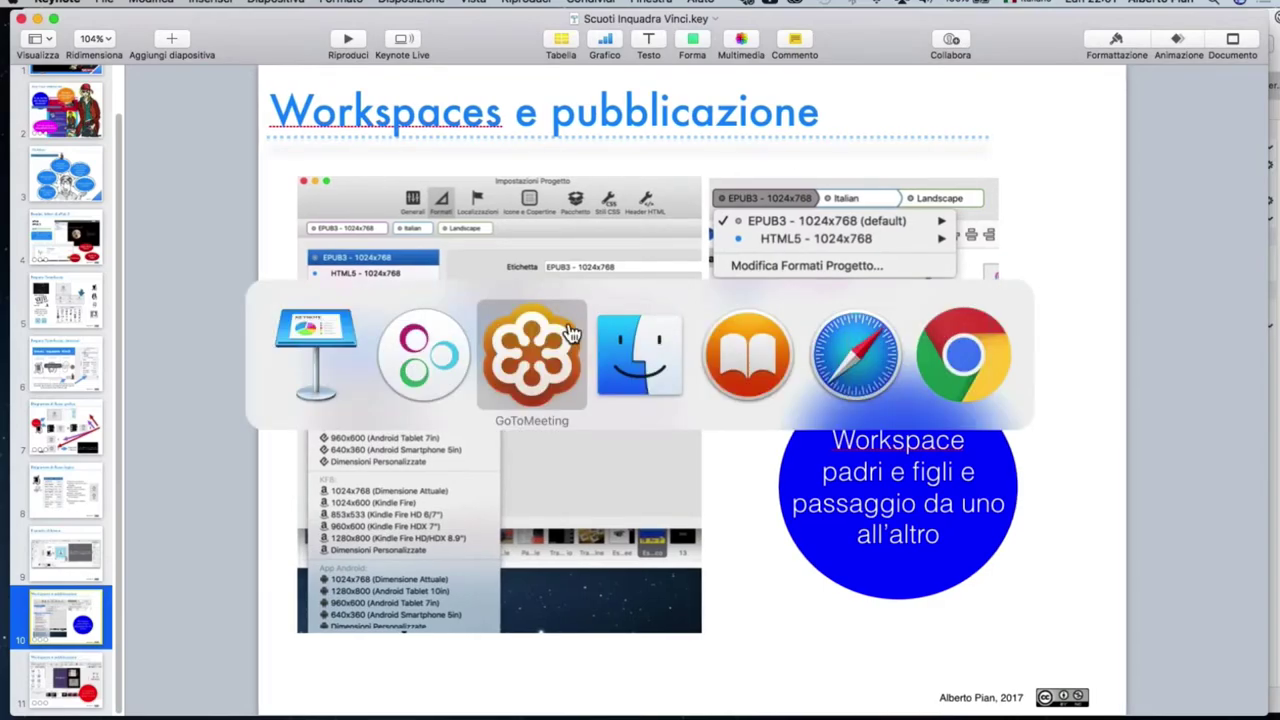
pyautogui.click(425, 358)
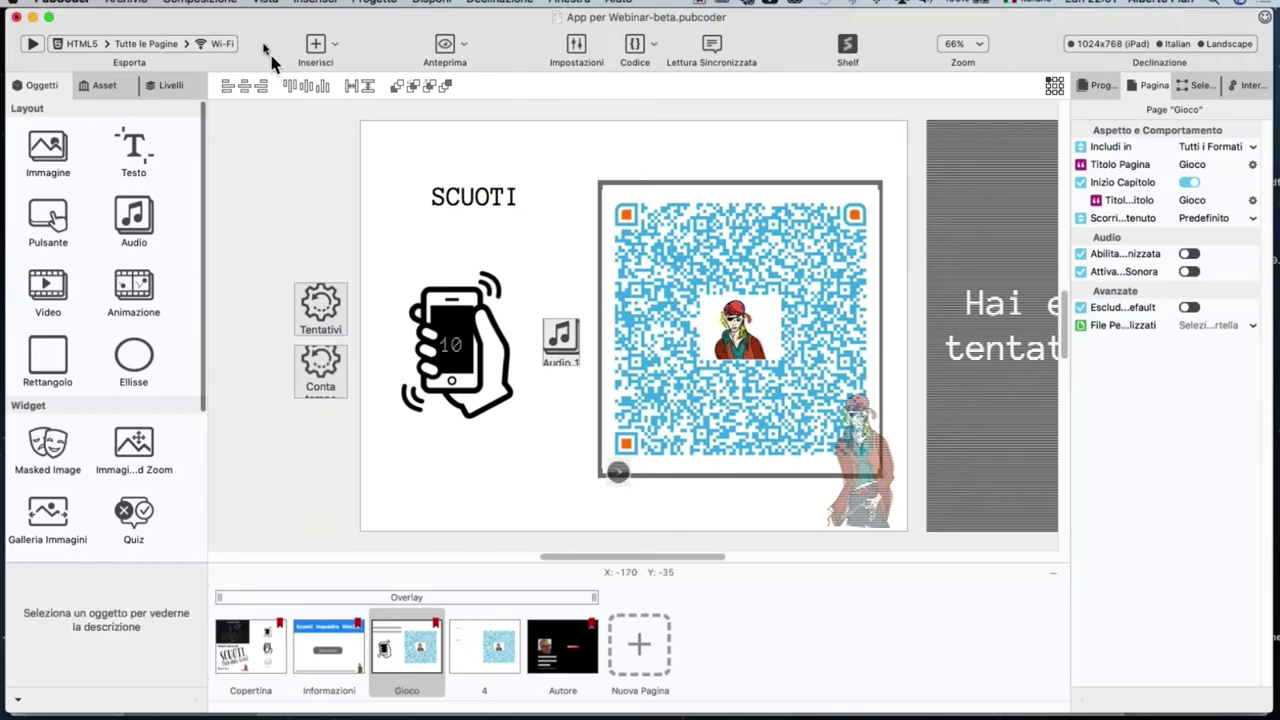
pyautogui.click(83, 46)
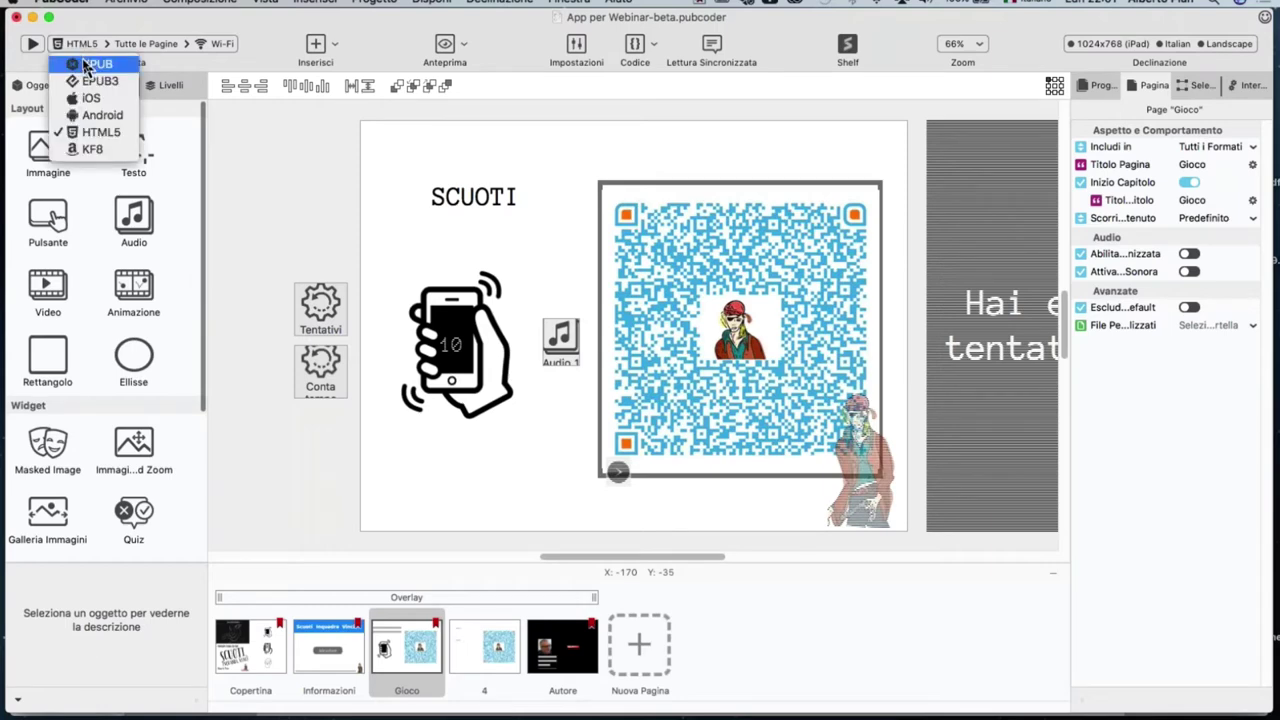
pyautogui.click(105, 84)
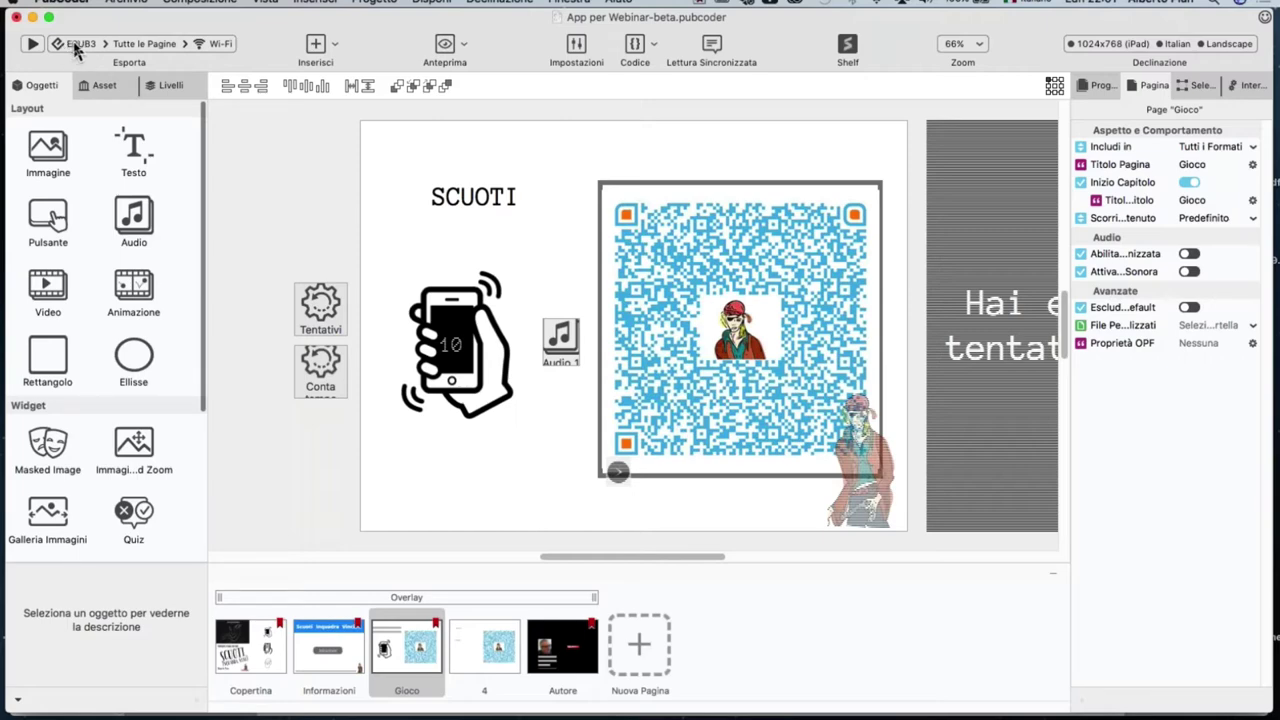
pyautogui.click(78, 46)
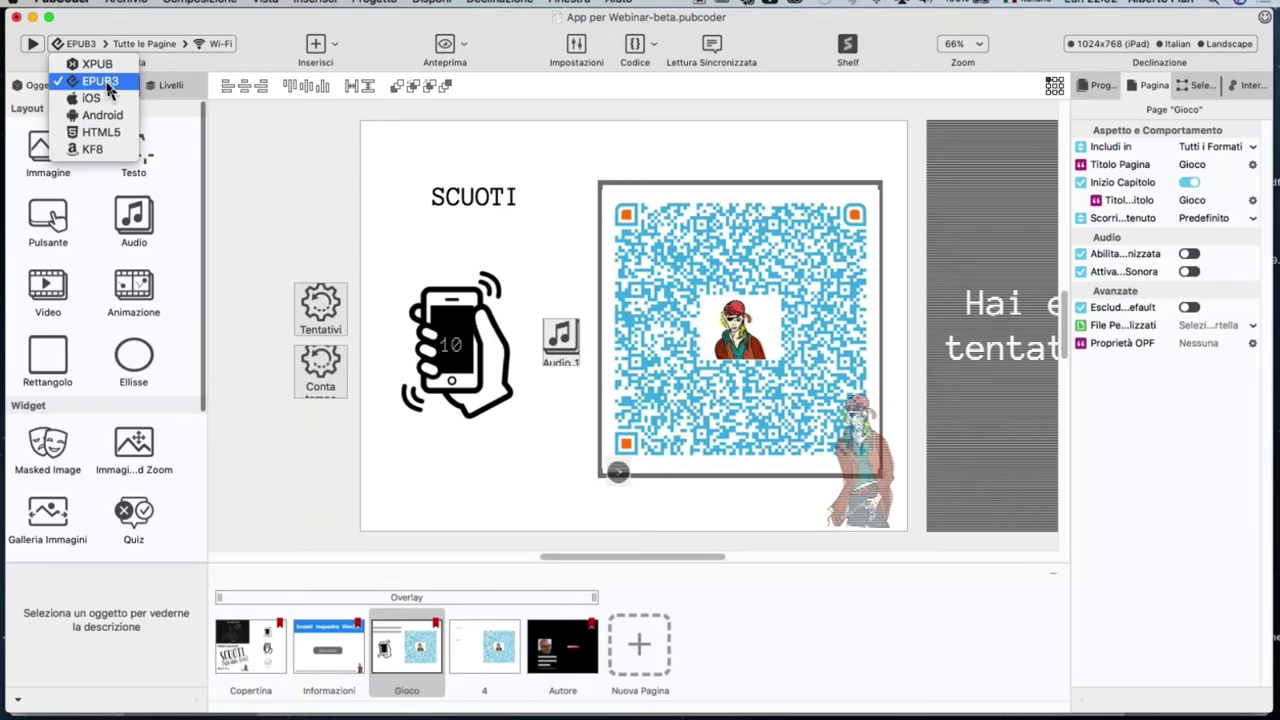
pyautogui.click(109, 90)
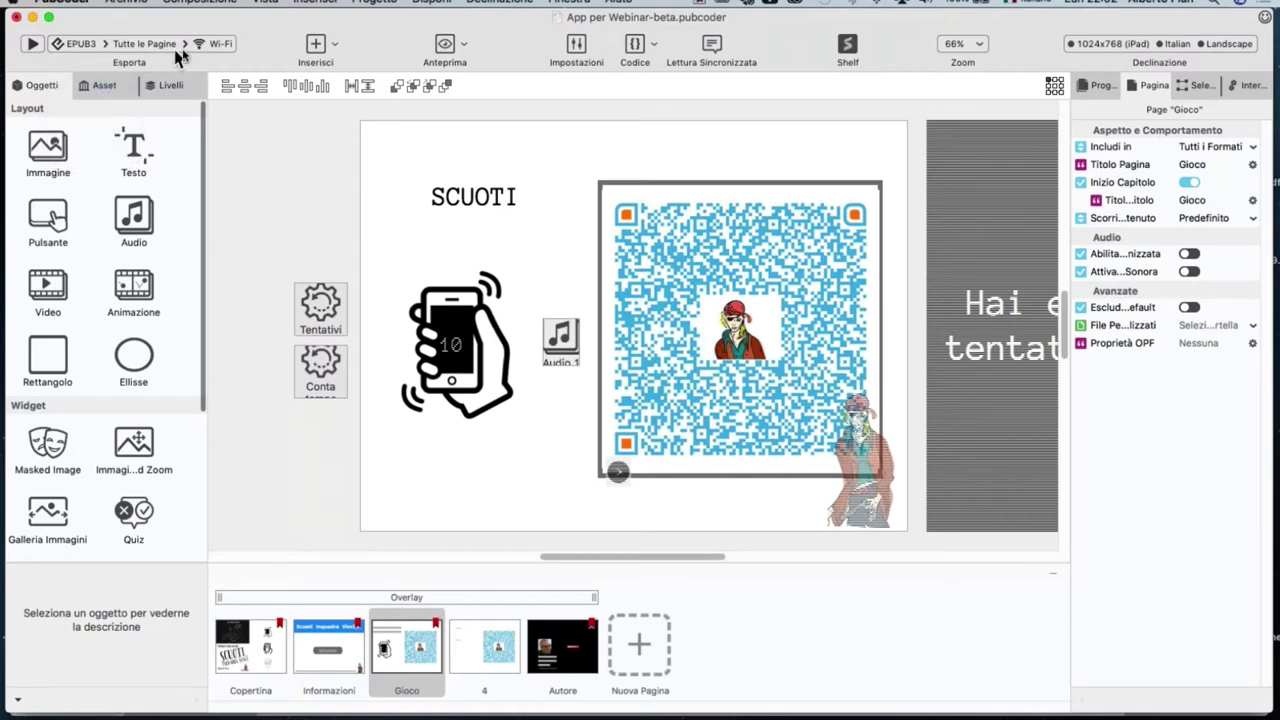
pyautogui.click(218, 47)
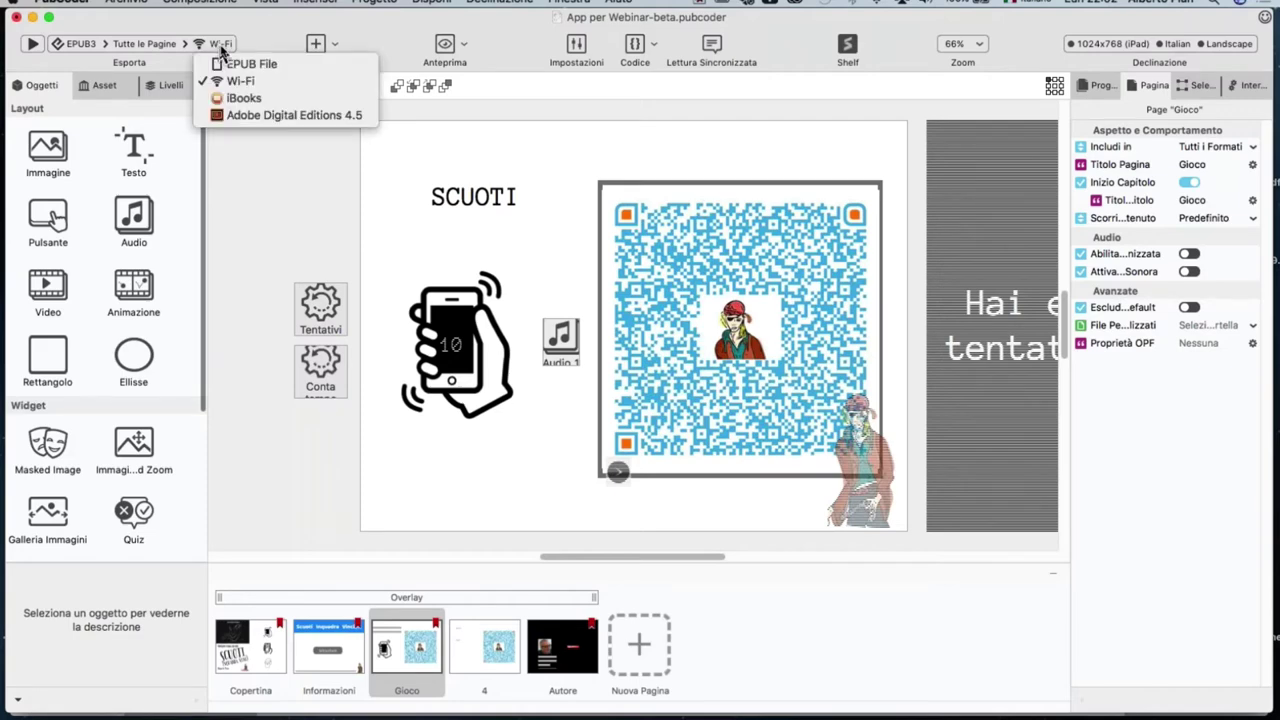